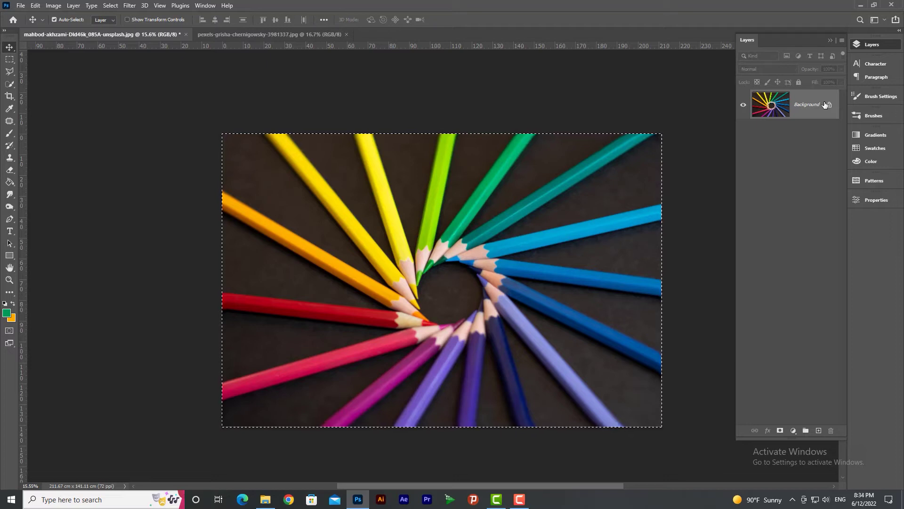
Deselect the whole-image selection and unlock the Background layer of the colored-pencil photo
key("ctrl+d")
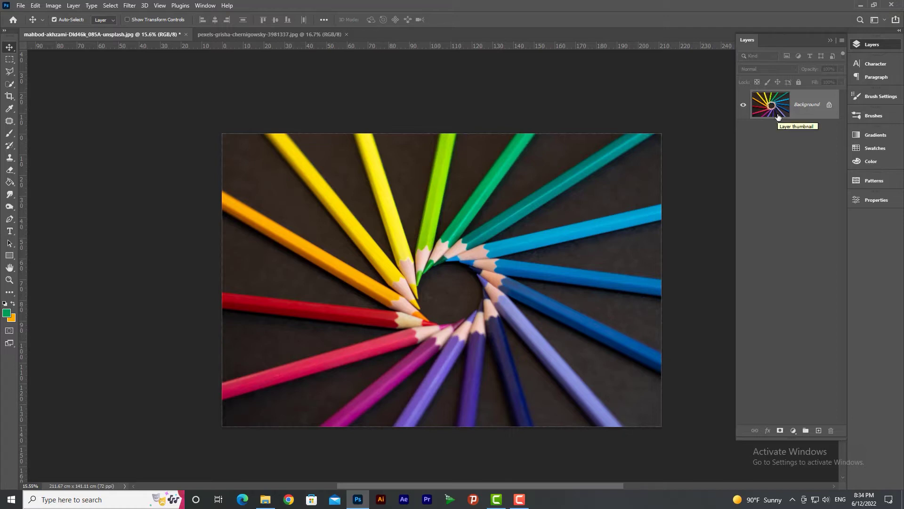
mouse_move(778, 117)
left_mouse_down()
mouse_move(772, 102)
mouse_move(775, 109)
left_mouse_up()
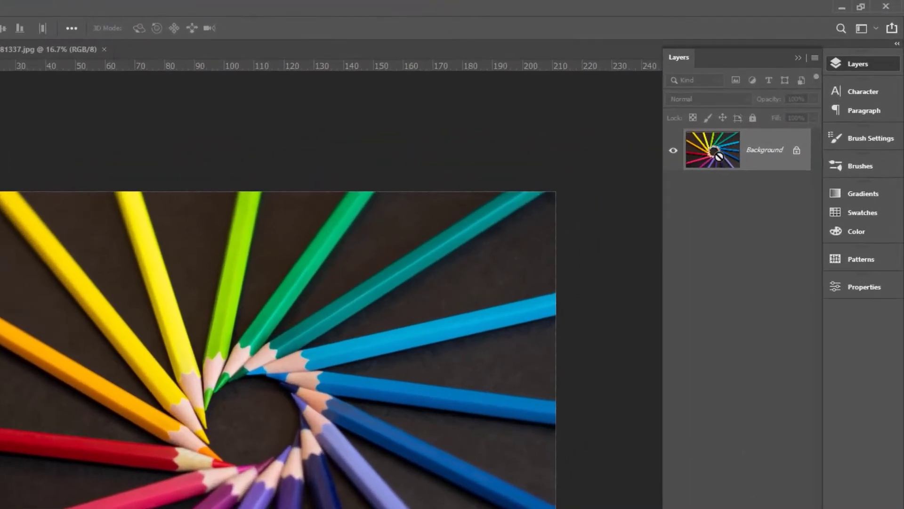
left_click_drag(719, 156, 795, 157)
left_click(796, 152)
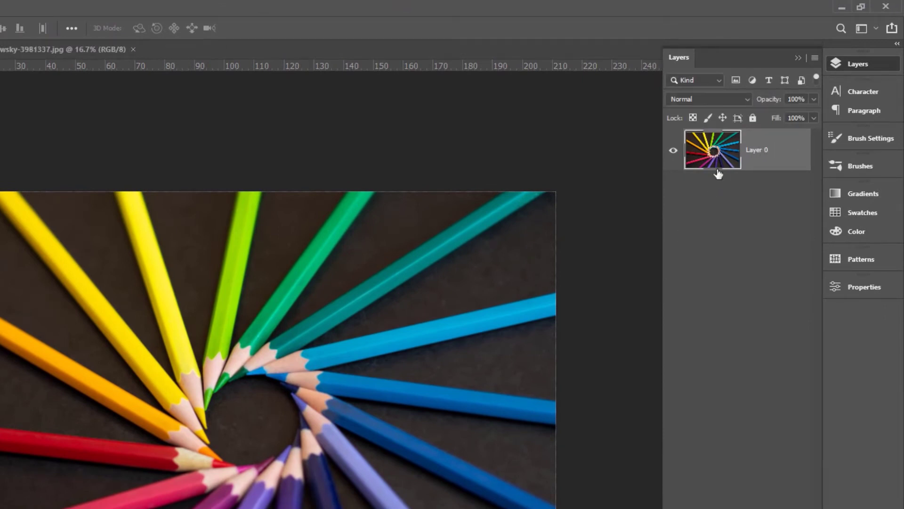
Load a selection around the whole pencil layer, deselect it, and reselect it
left_click_drag(719, 169, 719, 155)
left_click_drag(723, 160, 333, 508)
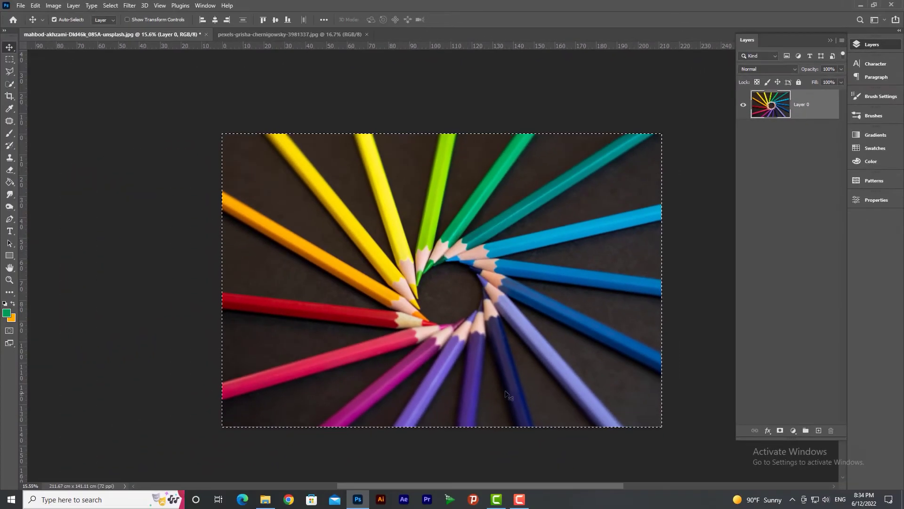
left_click(109, 6)
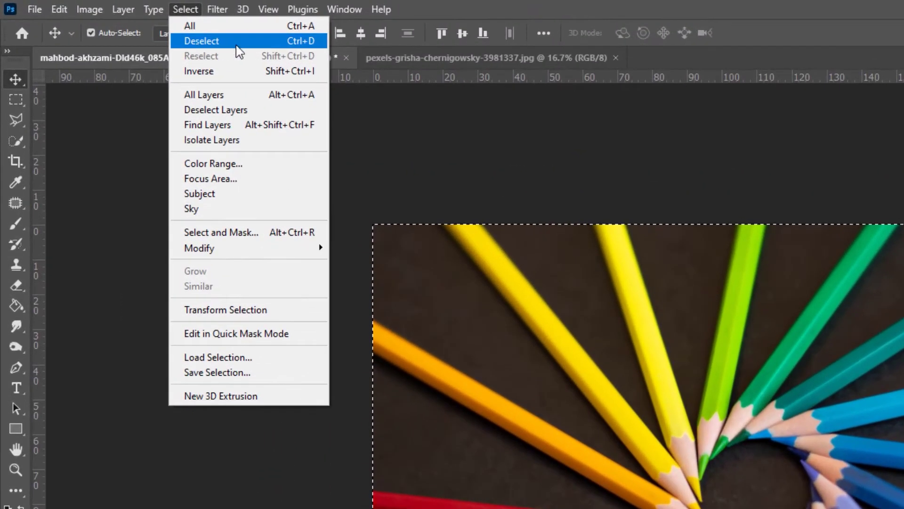
left_click(301, 42)
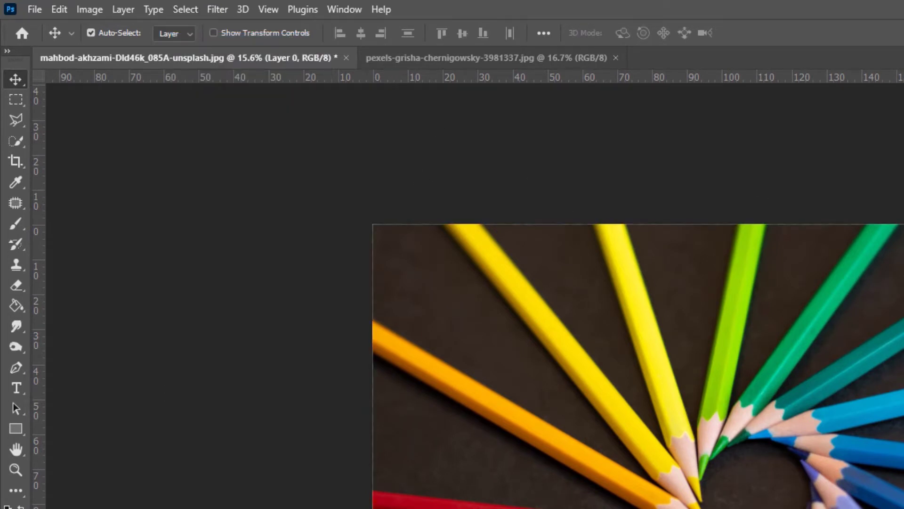
left_click(193, 11)
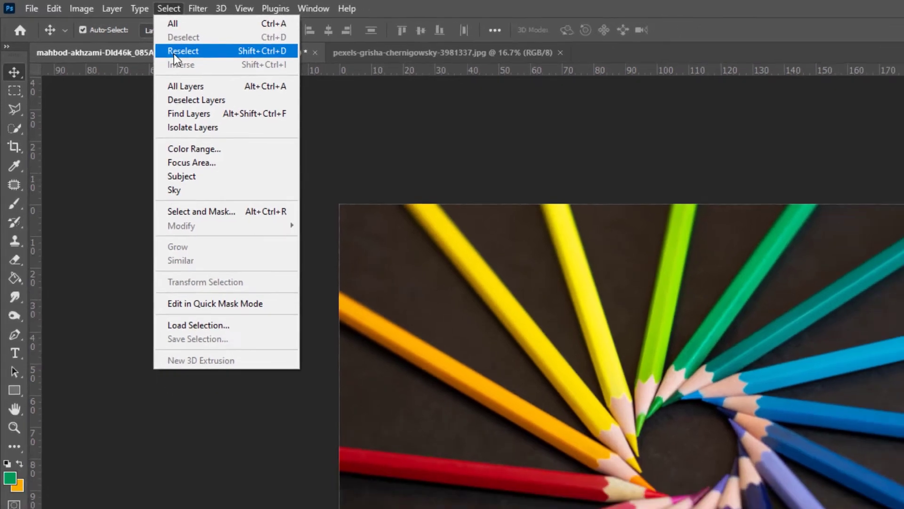
left_click(198, 56)
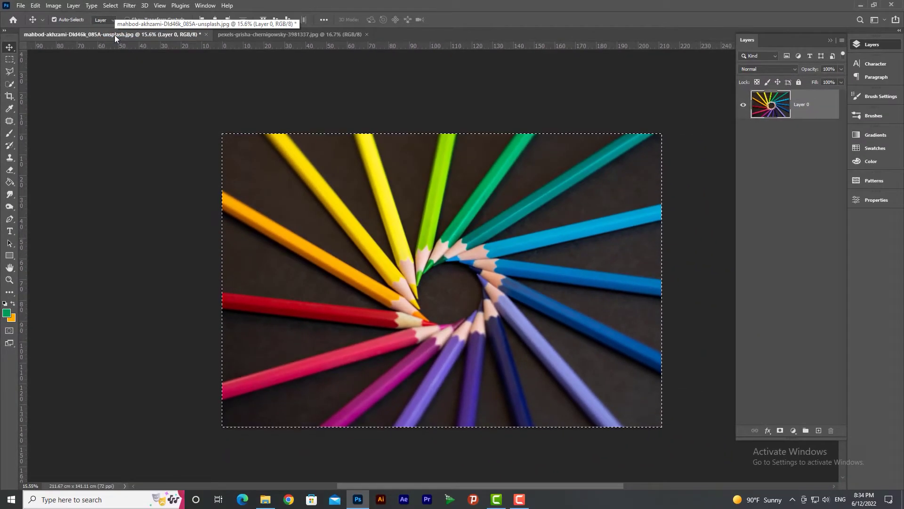
Invert the selection that covers the whole image
left_click(109, 6)
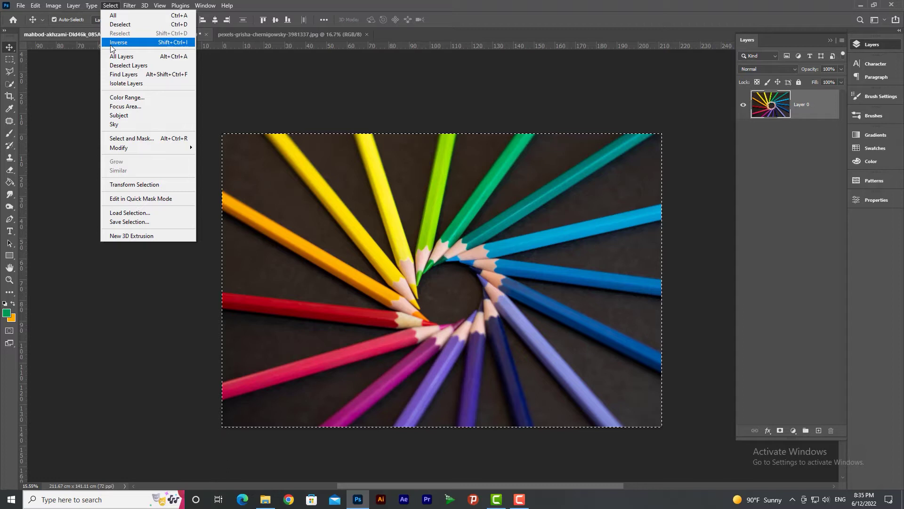
left_click(131, 42)
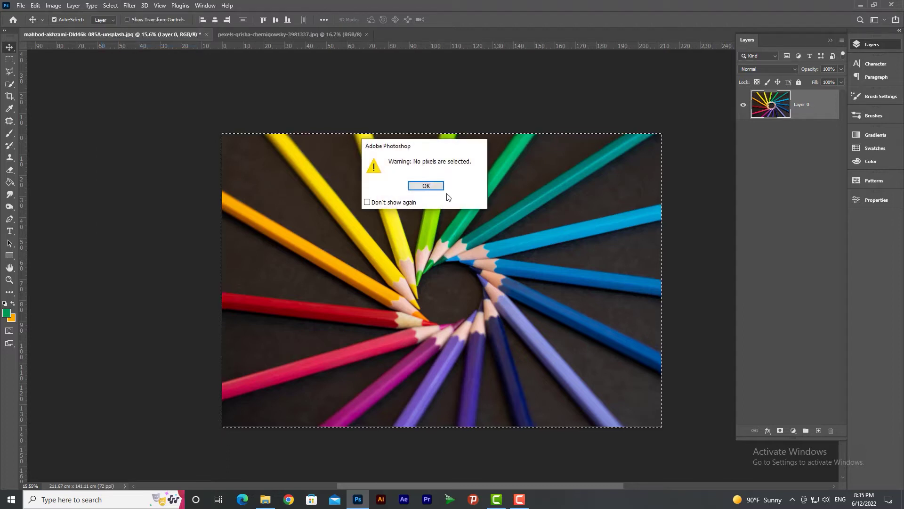
left_click(434, 188)
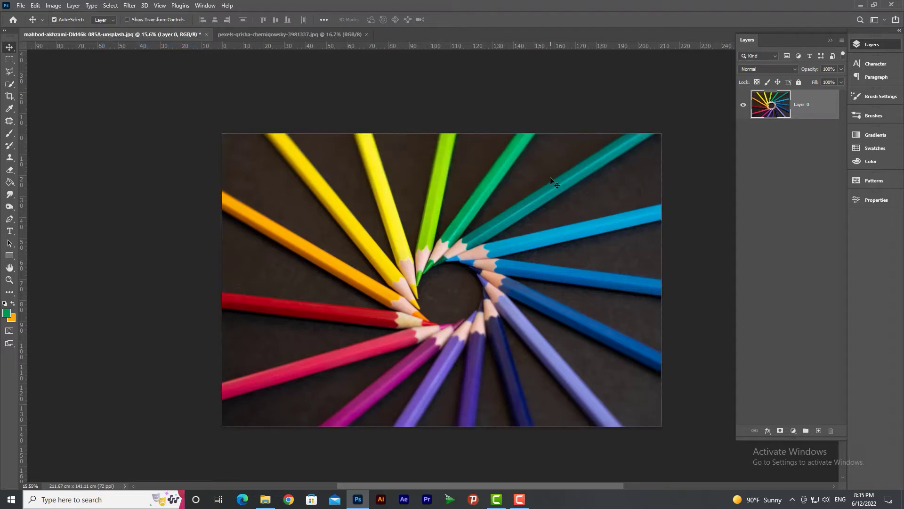
Select the light green pencil's body with the Magic Wand, try moving it sideways, and undo the move
right_click(9, 84)
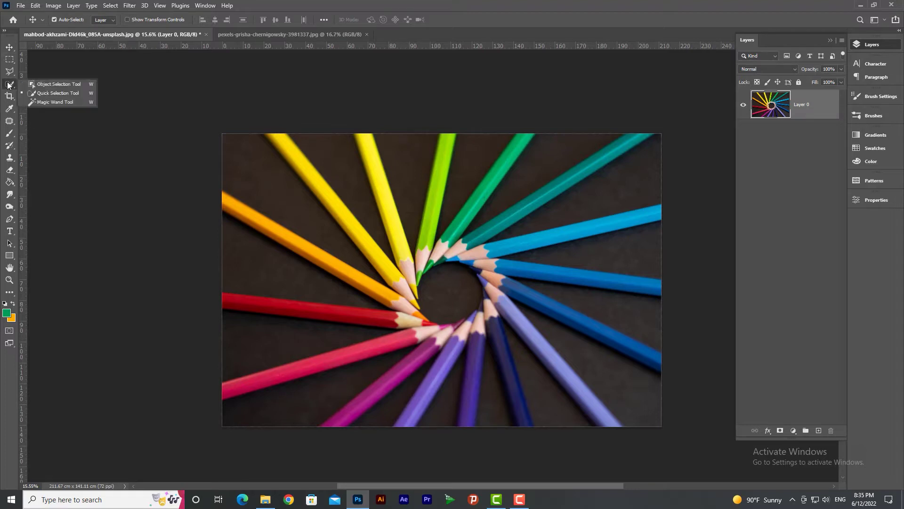
left_click(52, 103)
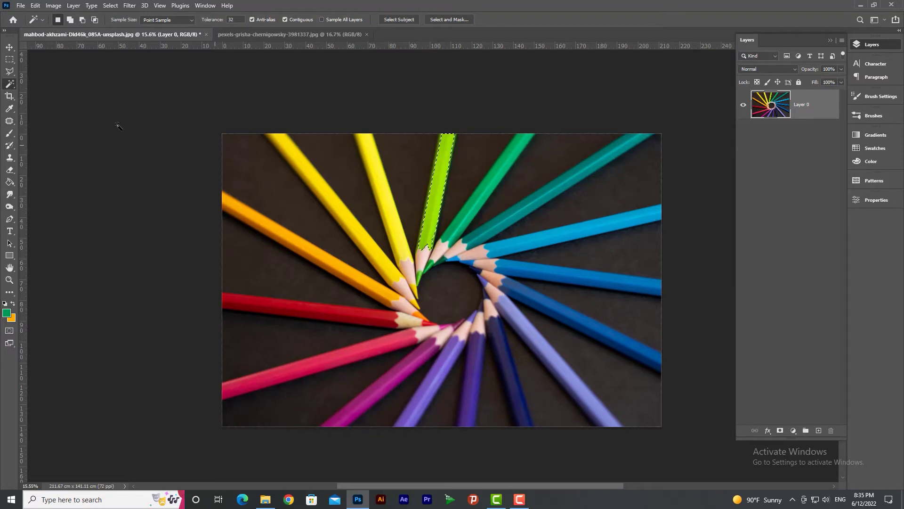
left_click(10, 48)
left_click_drag(442, 207, 520, 216)
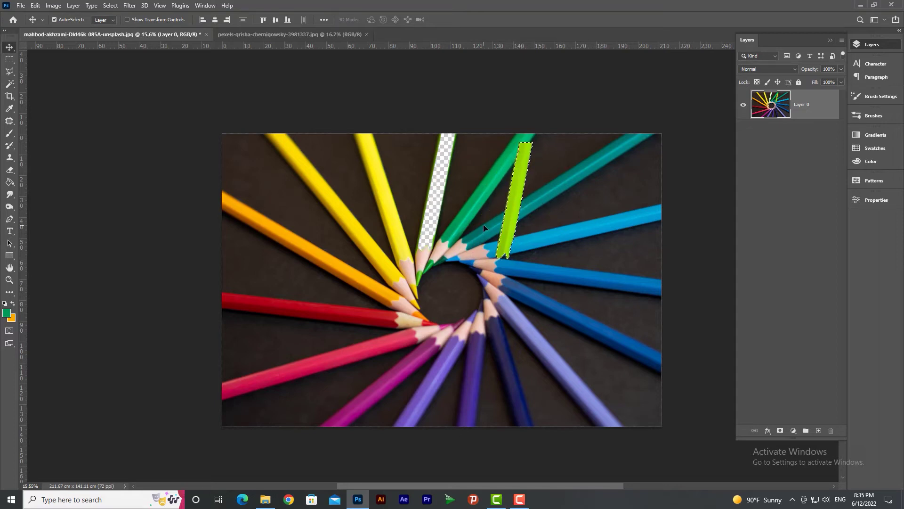
key("ctrl+z")
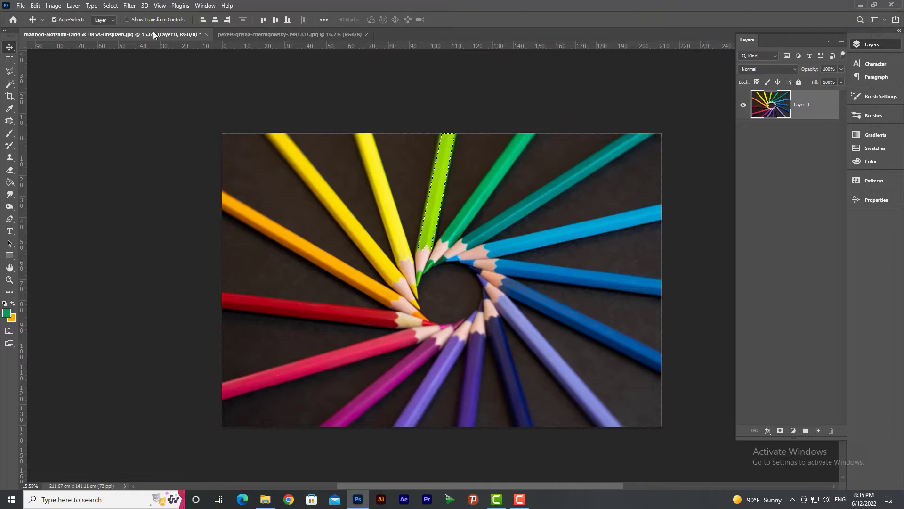
Invert the light green pencil selection, try moving the selected area, undo it, and deselect
left_click(116, 6)
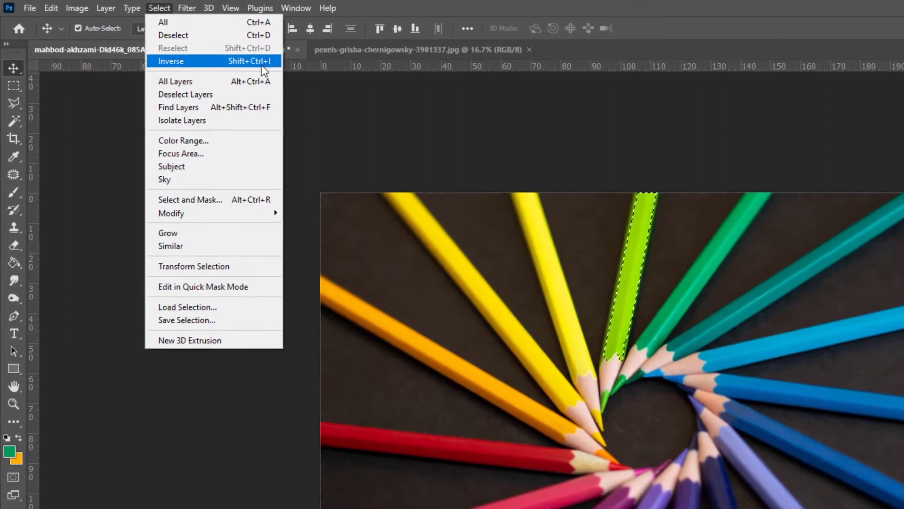
left_click(265, 64)
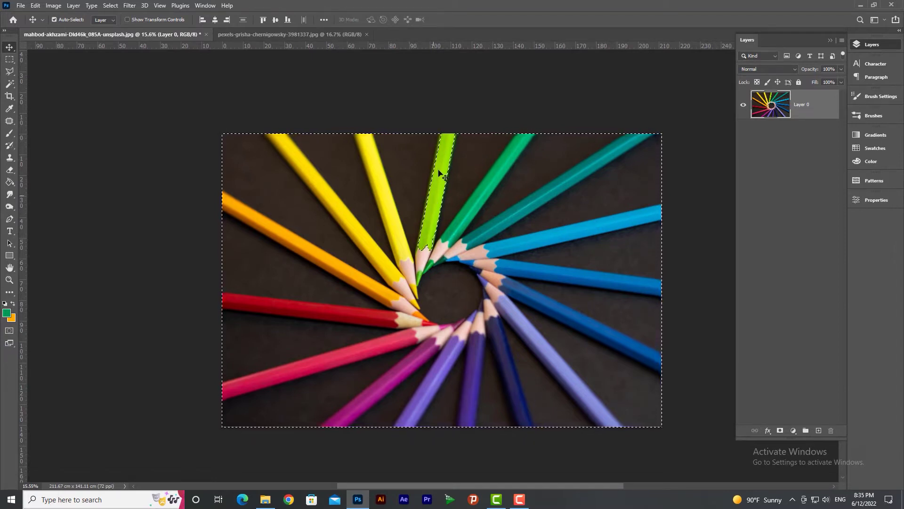
mouse_move(447, 187)
left_mouse_down()
mouse_move(480, 262)
mouse_move(466, 285)
mouse_move(544, 270)
mouse_move(476, 250)
mouse_move(596, 269)
mouse_move(567, 286)
left_mouse_up()
key("ctrl+z")
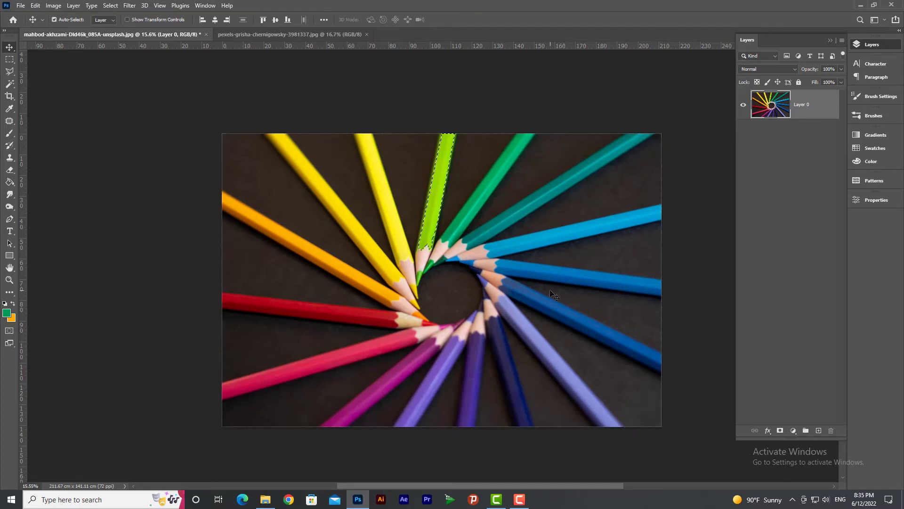
key("ctrl+d")
Select the pink, magenta and light violet pencils in the photo's lower-left area with the Quick Selection tool
left_click(9, 95)
right_click(9, 84)
left_click(50, 94)
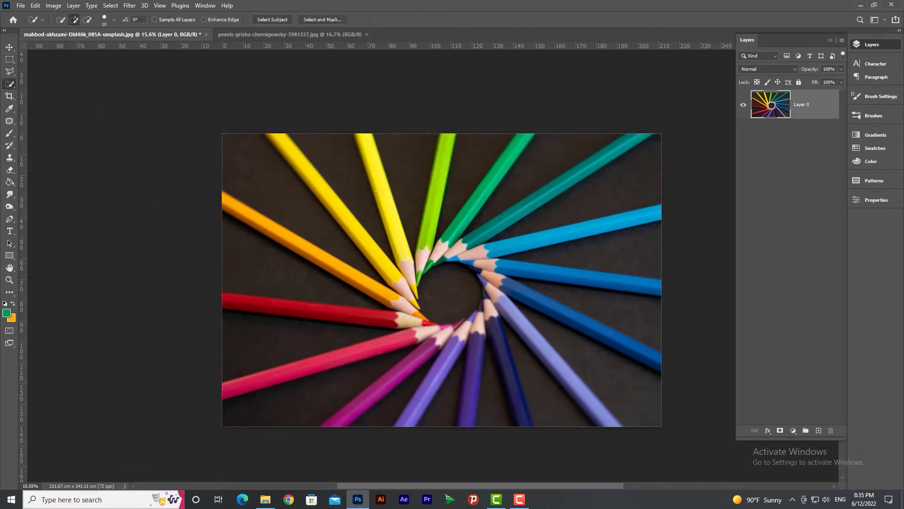
mouse_move(404, 426)
left_mouse_down()
mouse_move(444, 364)
mouse_move(453, 343)
left_mouse_up()
mouse_move(375, 354)
left_mouse_down()
mouse_move(233, 388)
mouse_move(451, 326)
left_mouse_up()
Try moving the selected three-pencil area sideways and undo the move
key("v")
left_click_drag(411, 372, 449, 366)
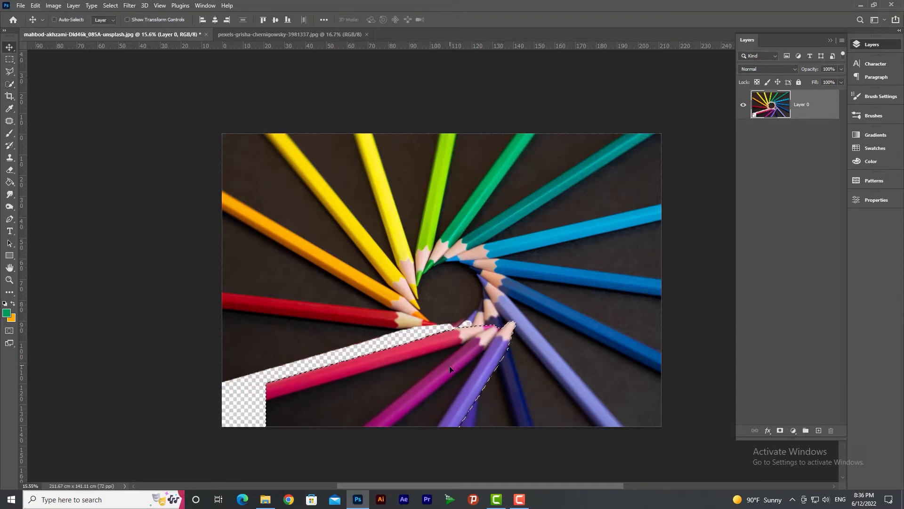
key("ctrl+z")
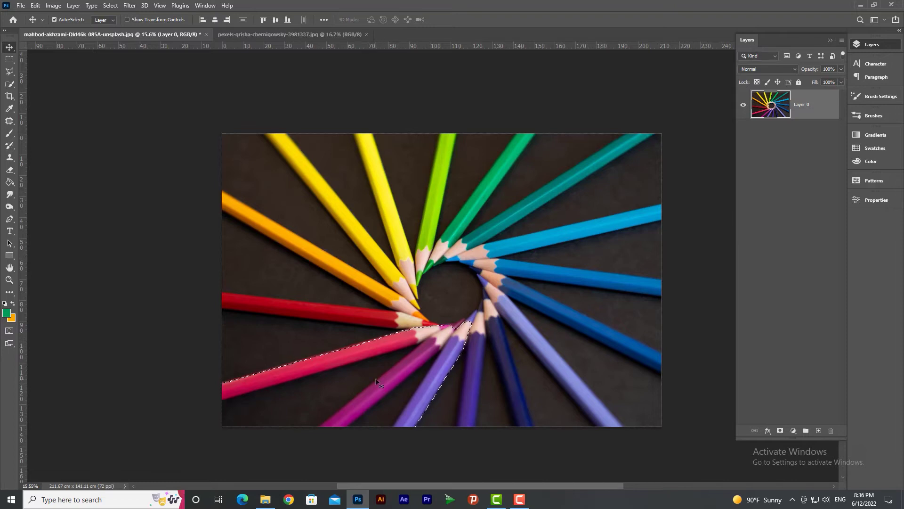
Try a Hue/Saturation adjustment with hue -82 and saturation -24 on the three selected pencils
key("ctrl+u")
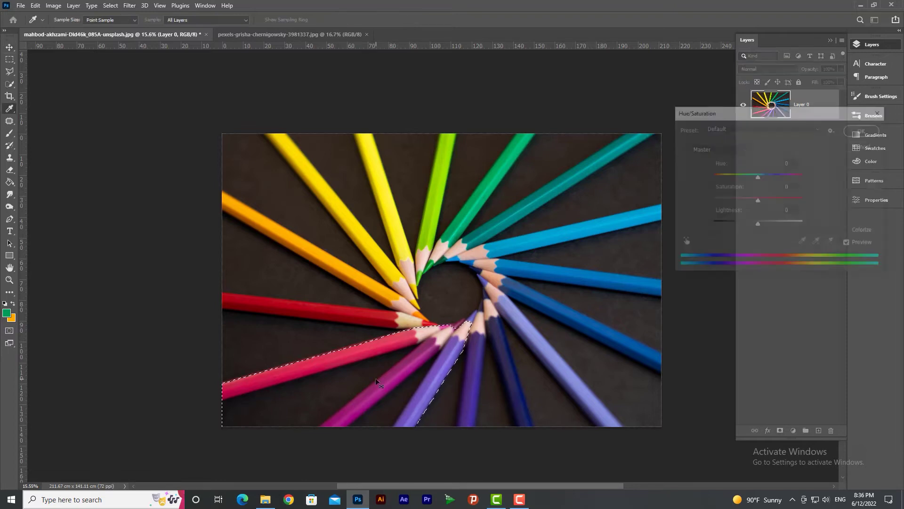
left_click_drag(804, 115, 665, 145)
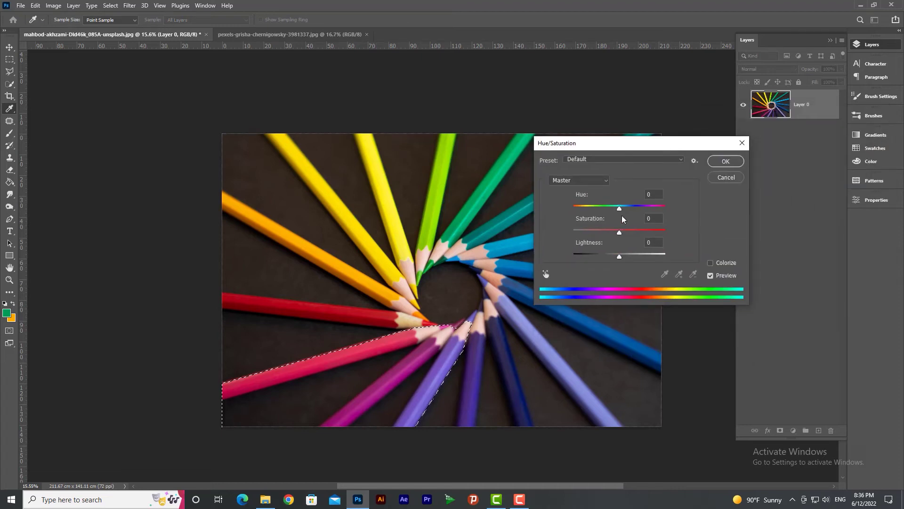
mouse_move(618, 207)
left_mouse_down()
mouse_move(596, 211)
mouse_move(647, 207)
mouse_move(592, 208)
mouse_move(649, 233)
mouse_move(608, 231)
left_mouse_up()
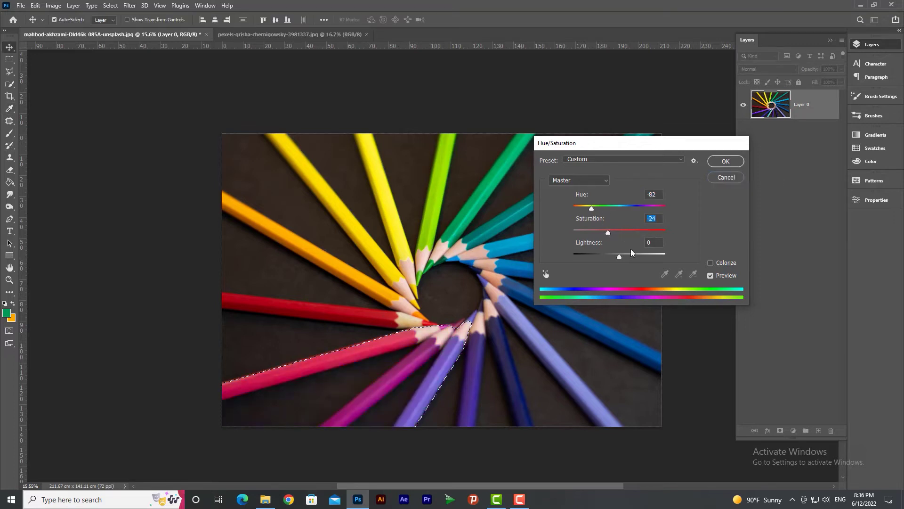
key("Return")
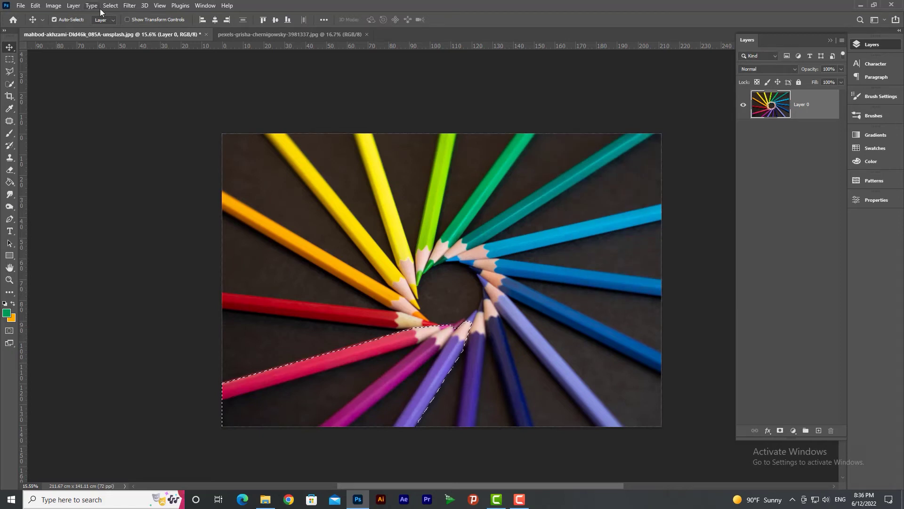
Invert the selection to cover everything except the pink, magenta and light violet pencils
key("ctrl+shift+i")
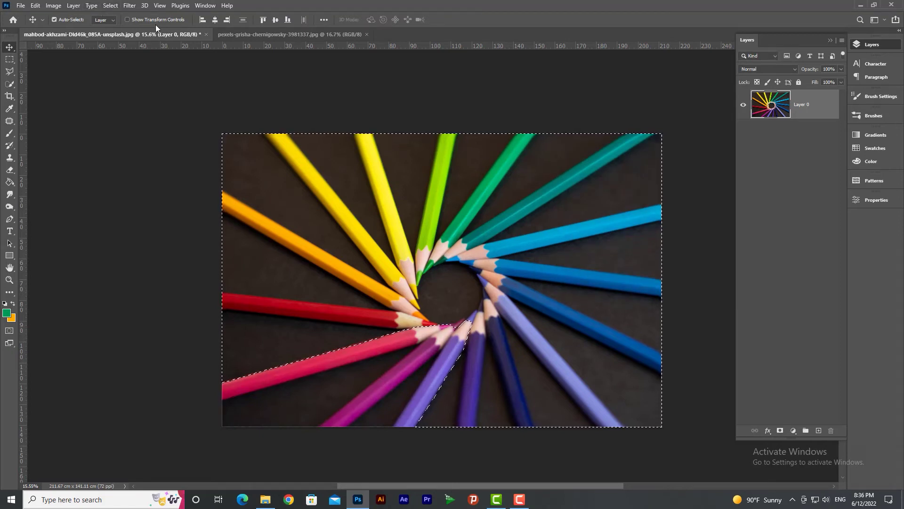
left_click(110, 6)
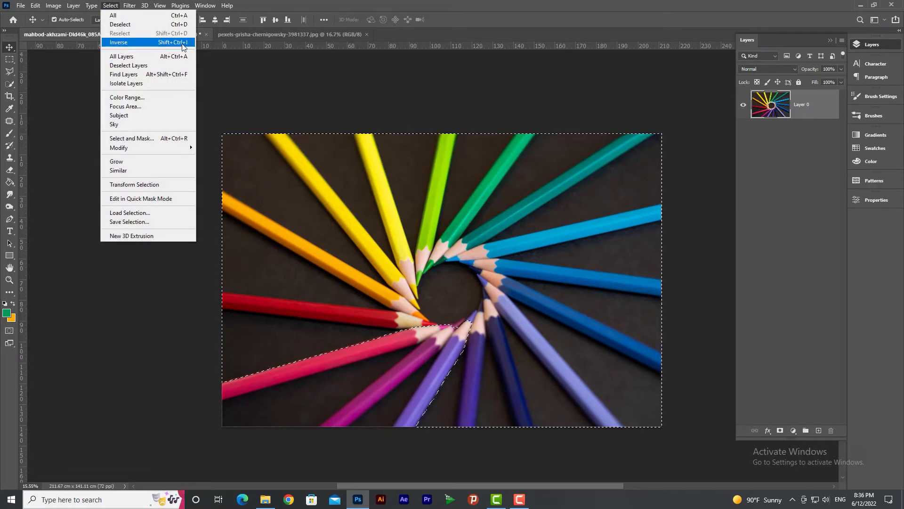
left_click(439, 219)
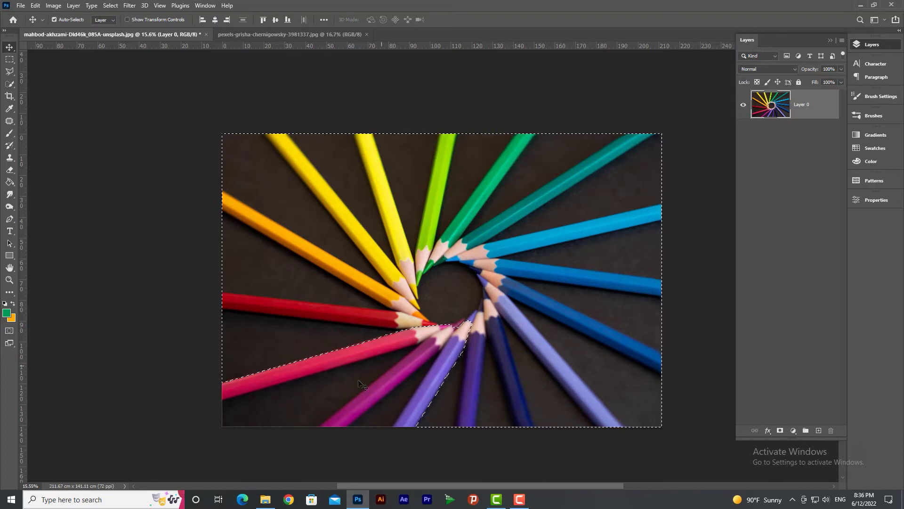
Turn the selected area gray using Hue/Saturation with hue -102 and saturation -100, and deselect
key("ctrl+u")
left_click_drag(620, 208, 588, 207)
mouse_move(619, 233)
left_mouse_down()
mouse_move(601, 232)
mouse_move(675, 235)
mouse_move(544, 240)
left_mouse_up()
left_click_drag(475, 241, 439, 253)
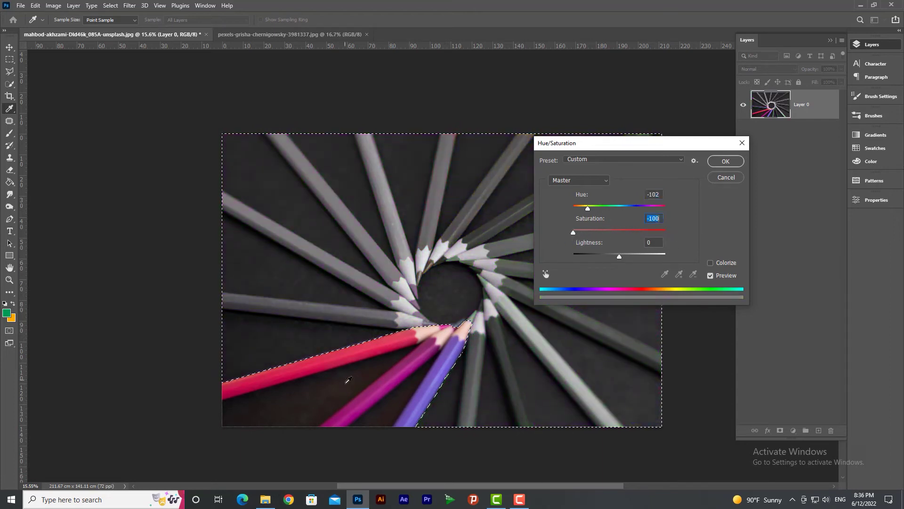
left_click(725, 161)
key("v")
key("ctrl+d")
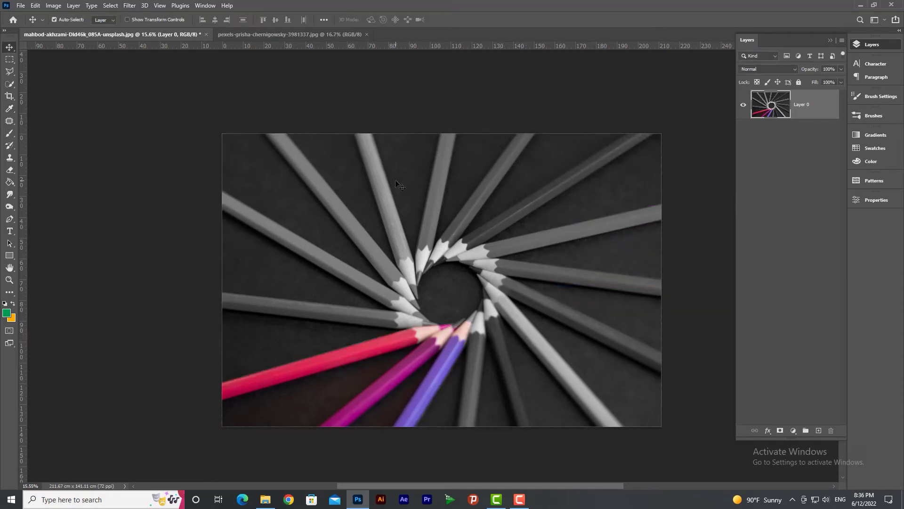
left_click(109, 5)
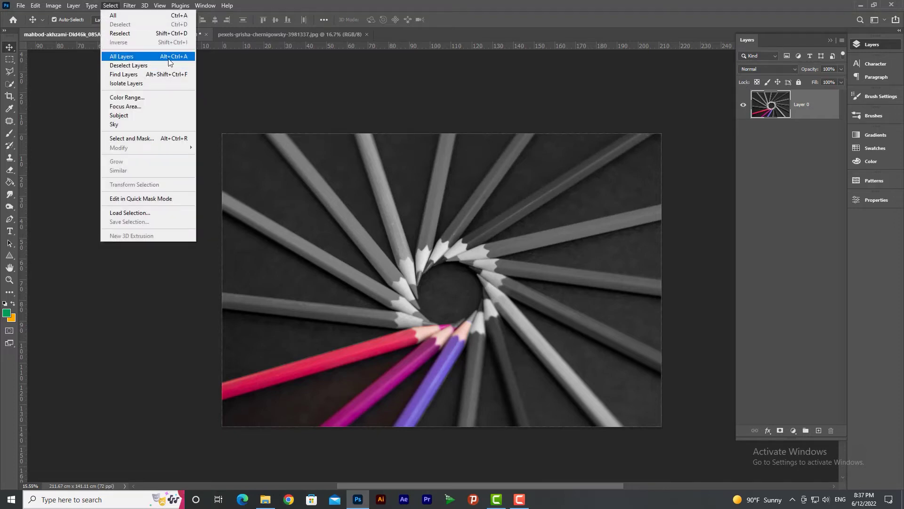
left_click(431, 217)
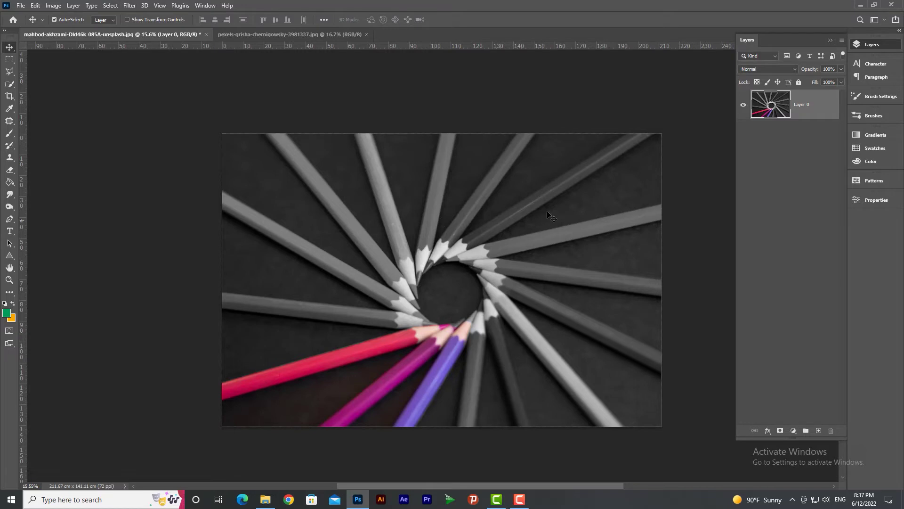
Draw a rectangle about 68 × 52 cm over the photo's upper-left area and fill it with orange
left_click(9, 255)
left_click(54, 255)
left_click_drag(248, 156, 390, 264)
left_click(110, 22)
left_click(113, 63)
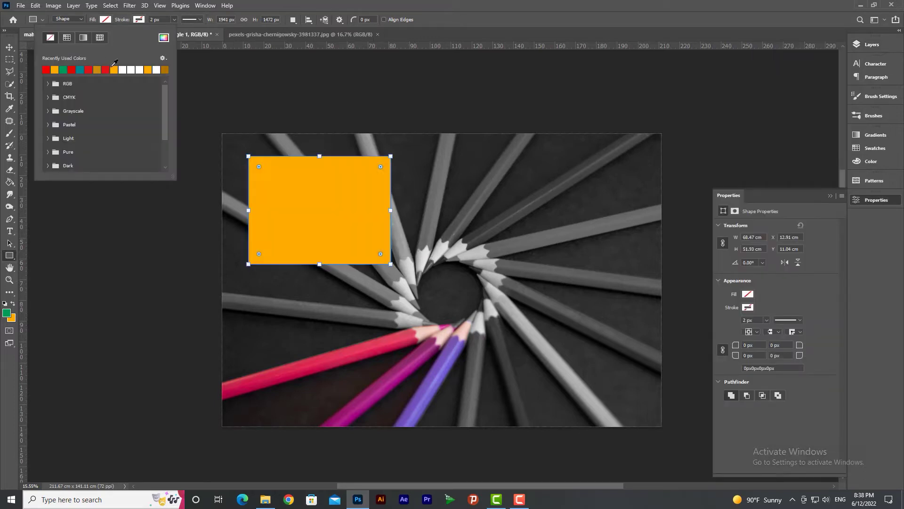
Draw a triangle about 51 × 50 cm over the photo's lower-right area and fill it with red
left_click(12, 259)
left_click(50, 273)
left_click_drag(523, 319, 629, 421)
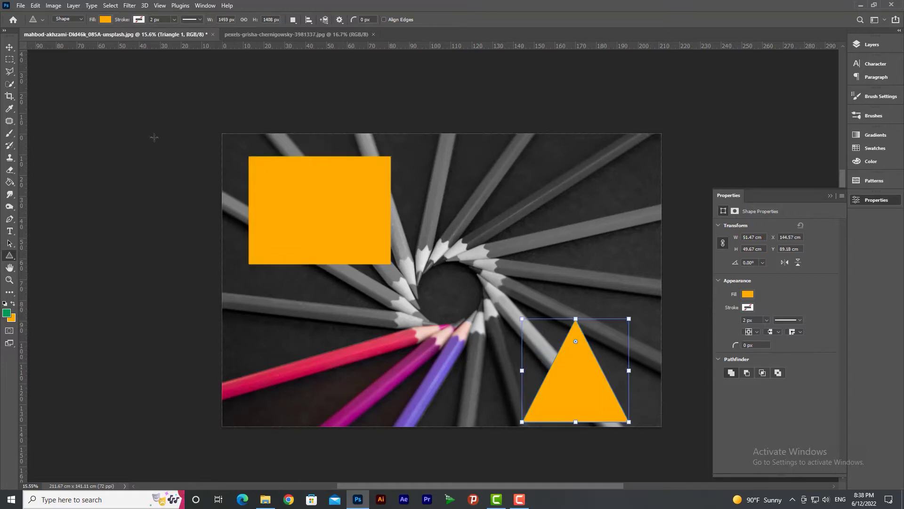
left_click(104, 21)
left_click(48, 70)
left_click(10, 47)
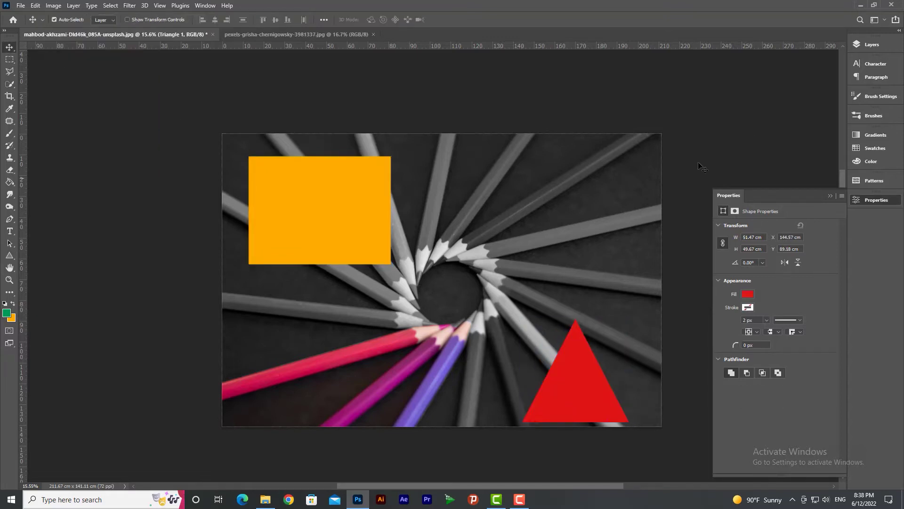
Show the layers, move the red triangle straight up, and shift the orange rectangle slightly up and to the left
left_click(872, 46)
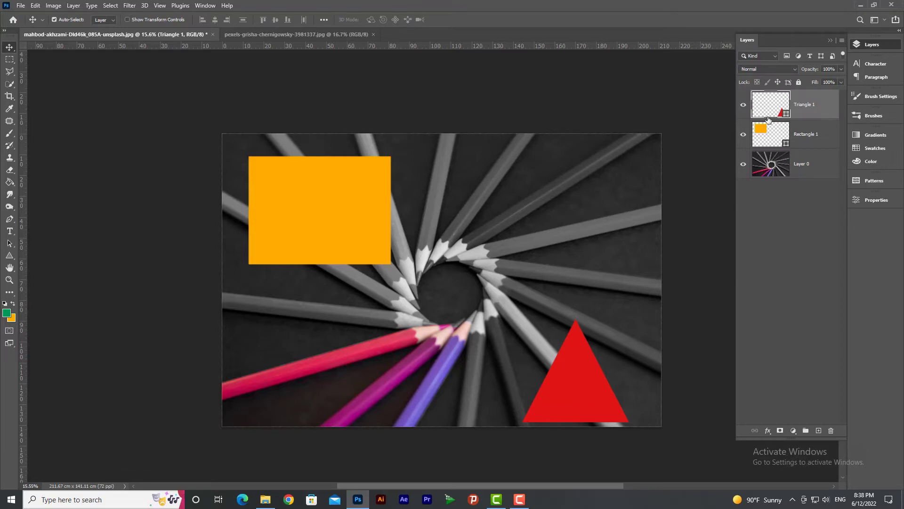
left_click_drag(572, 372, 576, 333)
left_click(821, 147)
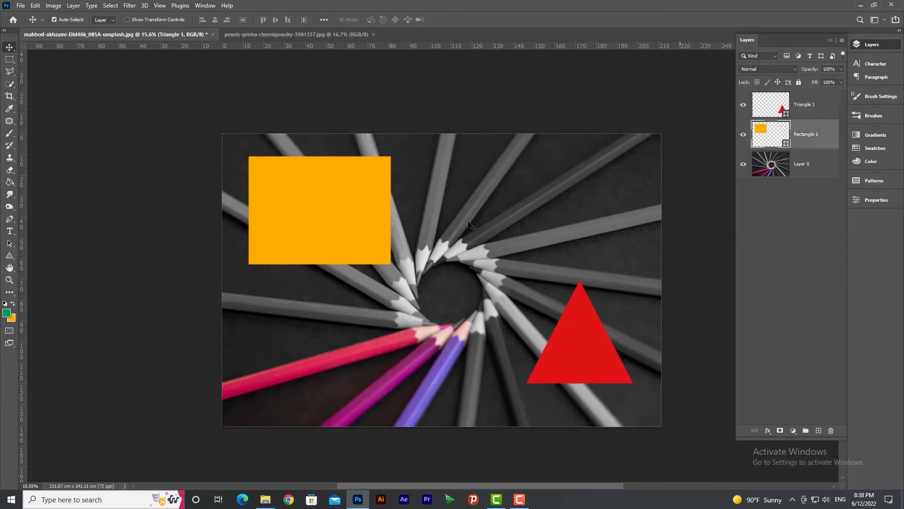
left_click_drag(327, 231, 323, 228)
Hide and show the triangle, rectangle and photo layers one after another to identify what each contains
left_click(743, 104)
left_click(743, 104)
left_click(743, 134)
left_click(744, 134)
left_click(743, 163)
left_click(744, 164)
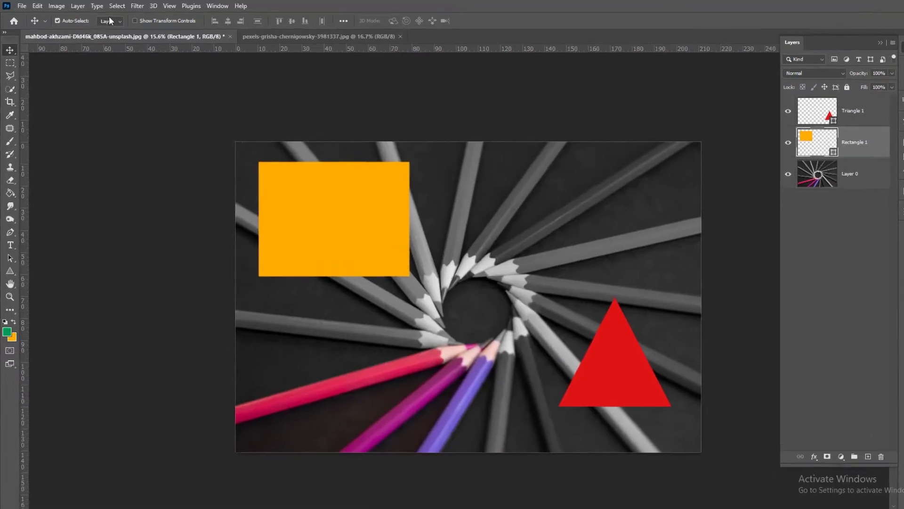
Select all three layers with the All Layers command and clear the layer selection with Deselect Layers
left_click(117, 6)
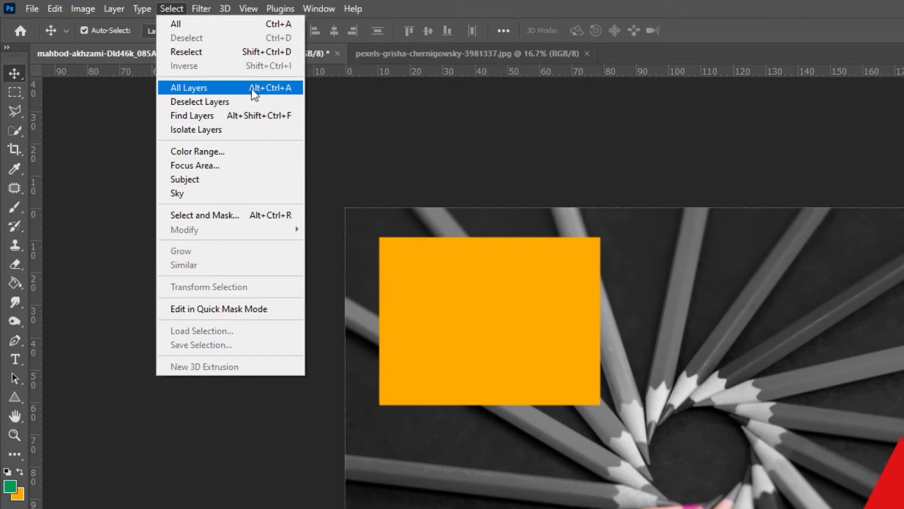
left_click(251, 87)
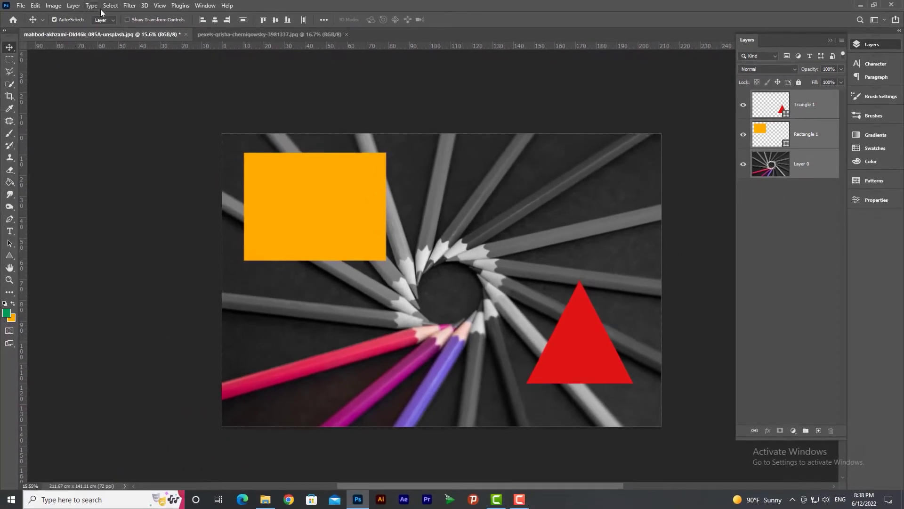
left_click(110, 6)
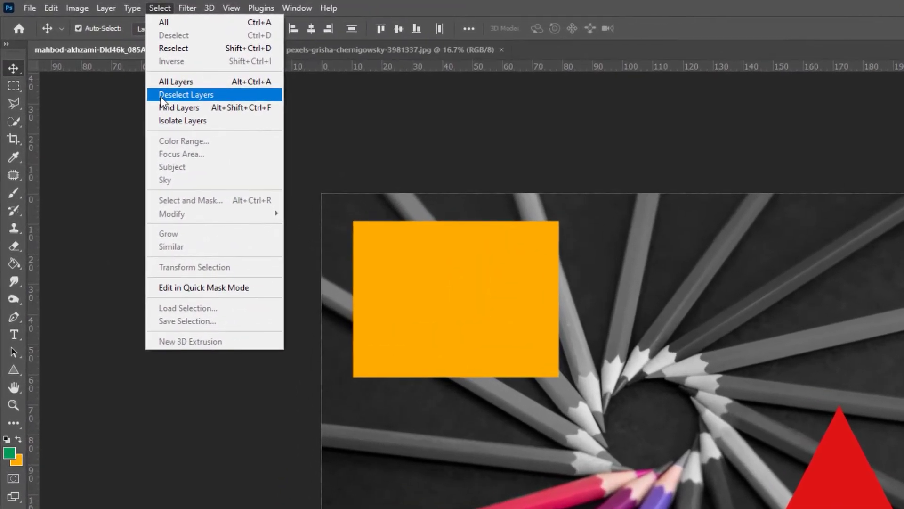
left_click(161, 96)
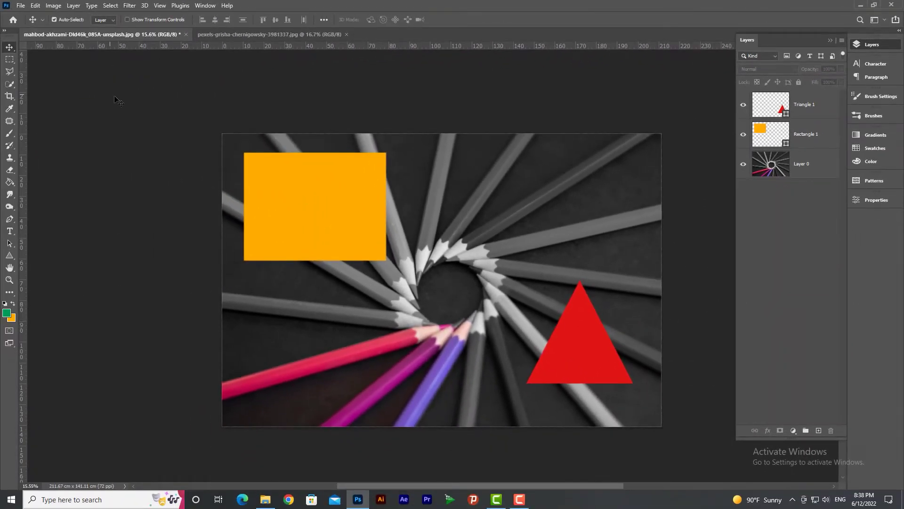
Select every layer once more and deselect them again
left_click(110, 6)
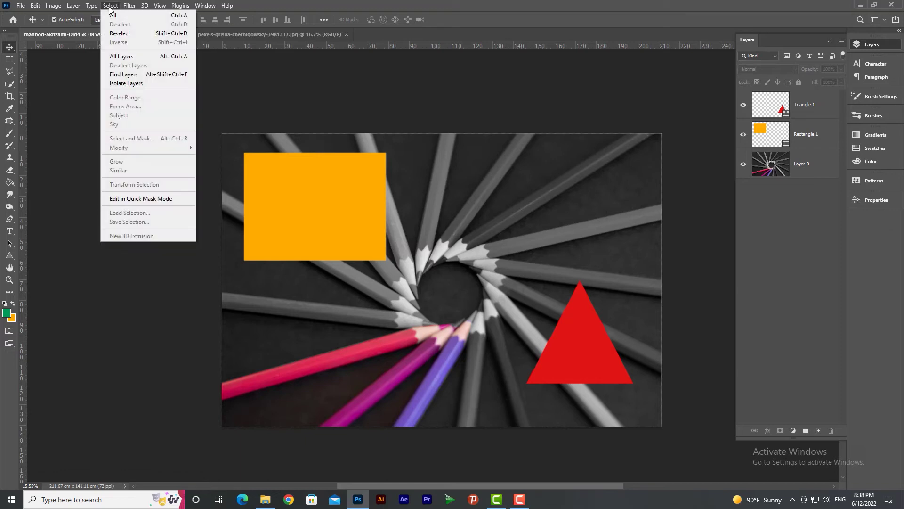
left_click(482, 230)
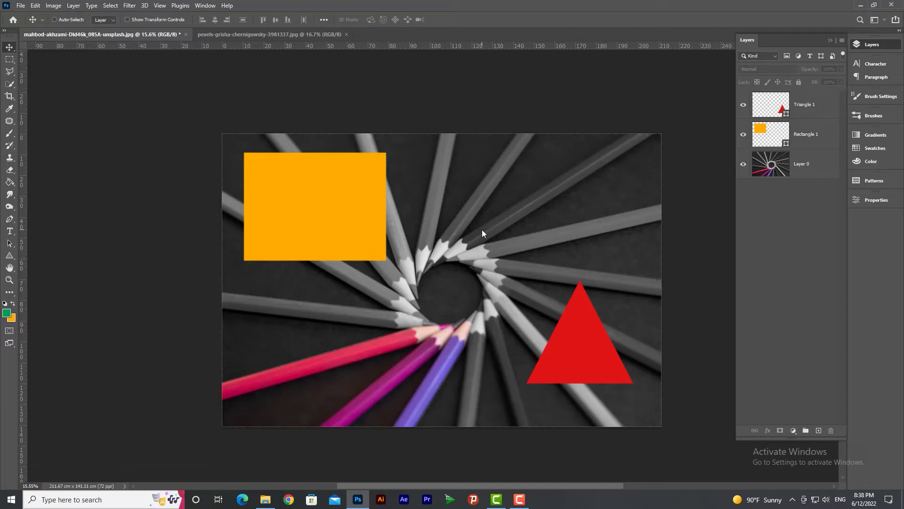
key("ctrl+alt+a")
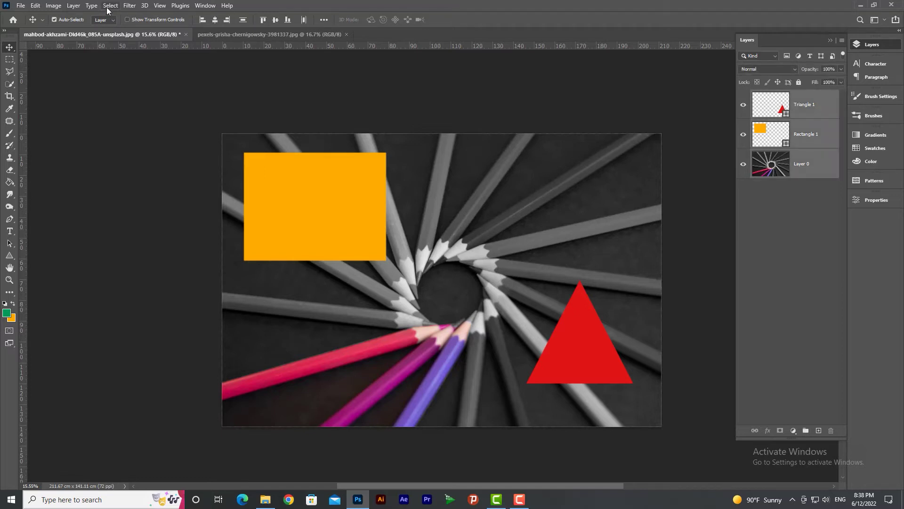
left_click(108, 6)
left_click(619, 176)
left_click(592, 180)
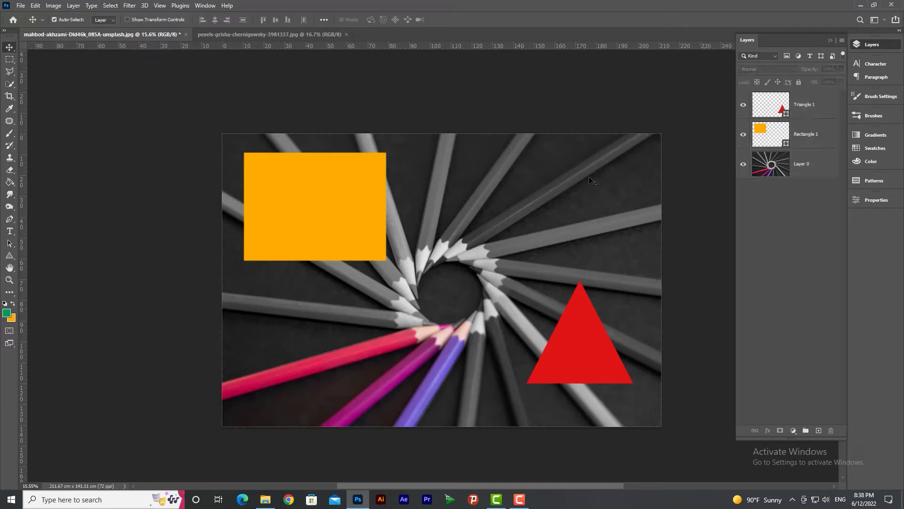
Filter the layers by the name "re" using Find Layers, and clear the search text
left_click(111, 6)
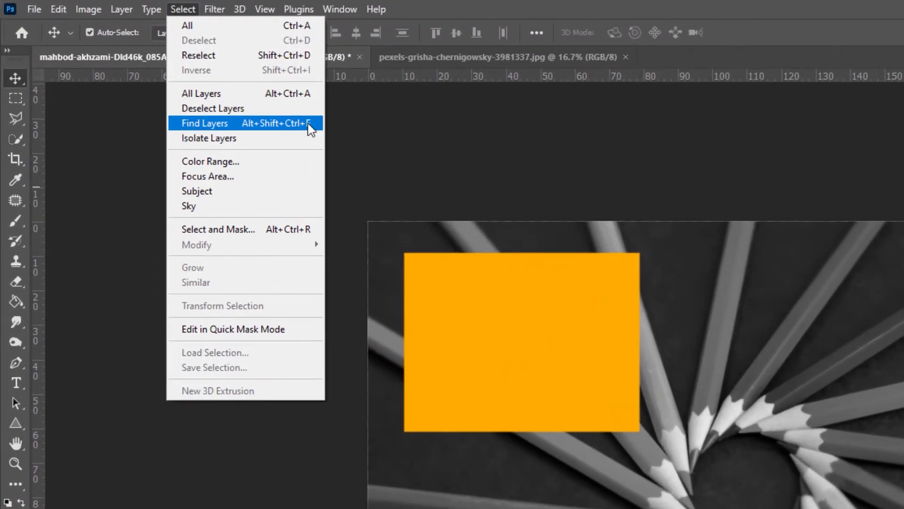
left_click(312, 125)
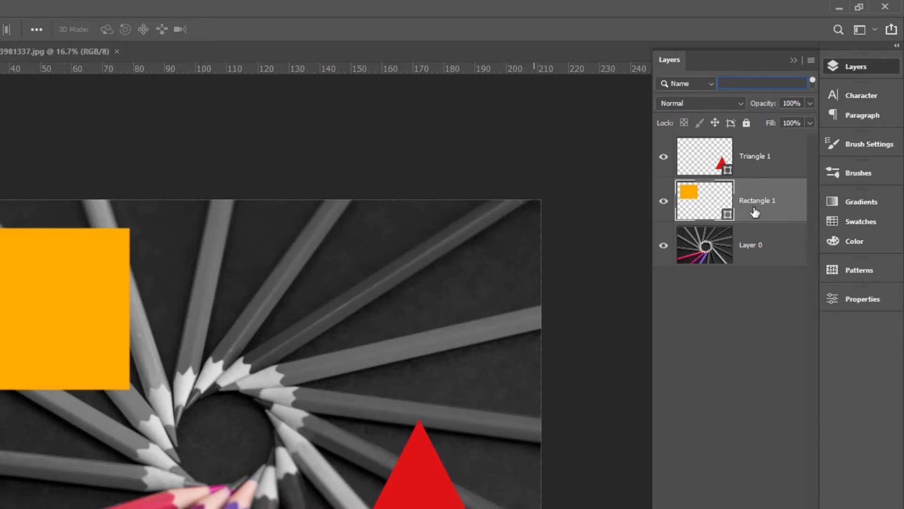
type("e")
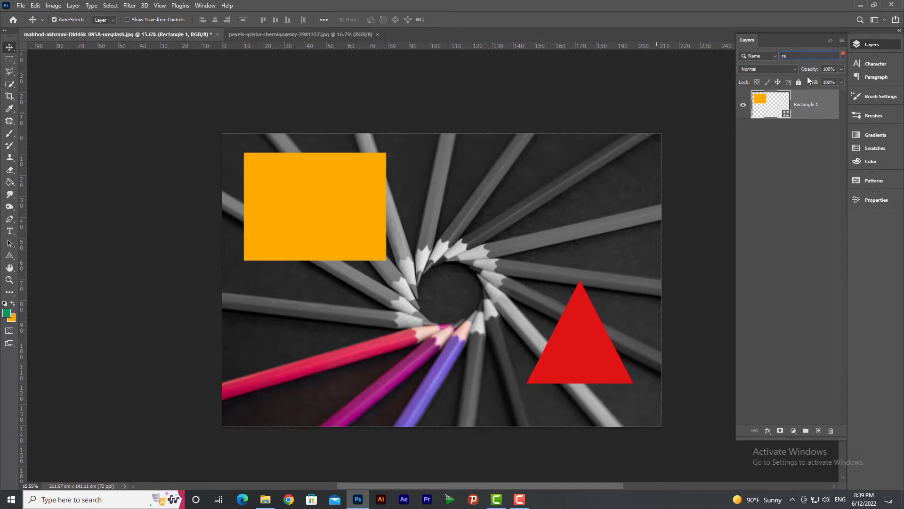
key("BackSpace")
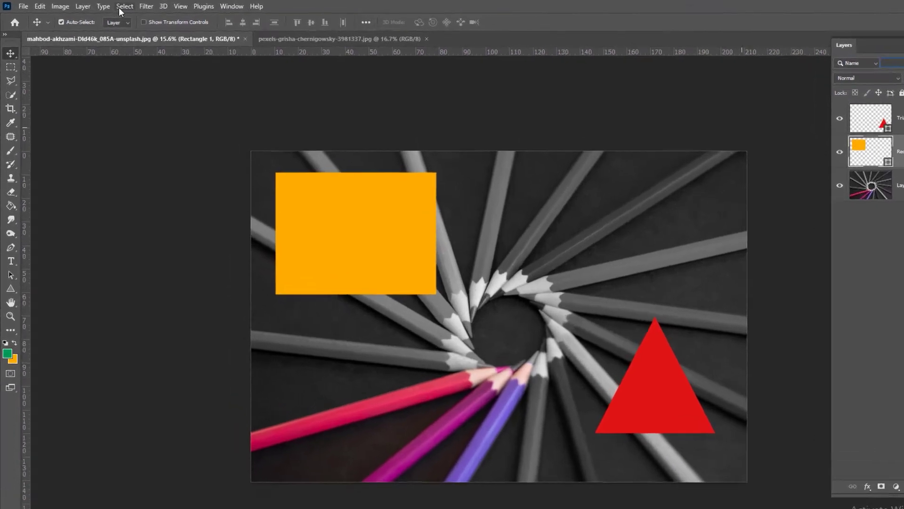
Isolate the orange rectangle's layer with the Isolate Layers command
left_click(108, 6)
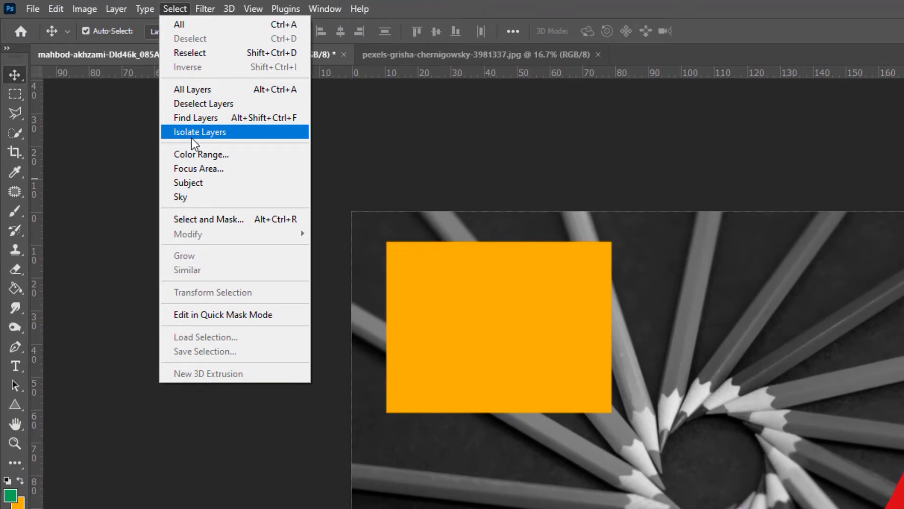
left_click(188, 73)
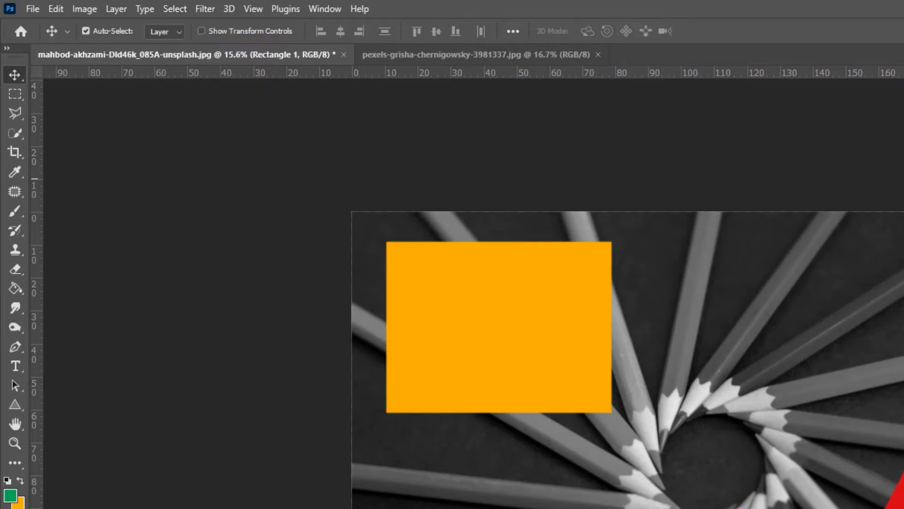
left_click(174, 11)
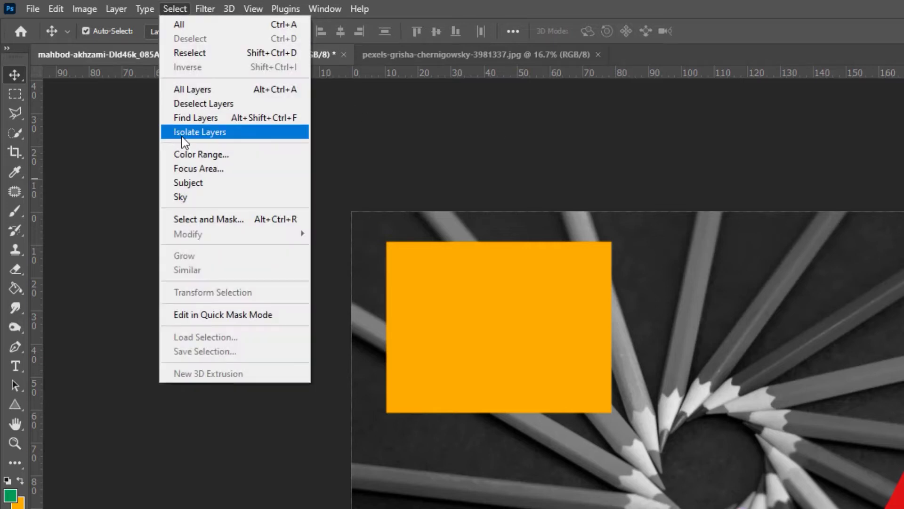
left_click(183, 131)
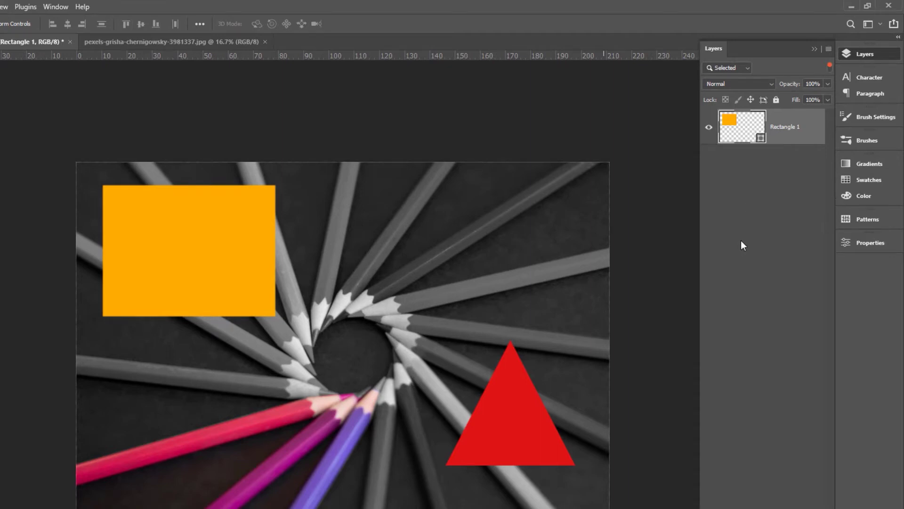
Move the orange rectangle about 2 cm up and the red triangle farther up, and undo a small shift of the photo layer
left_click_drag(242, 288, 243, 283)
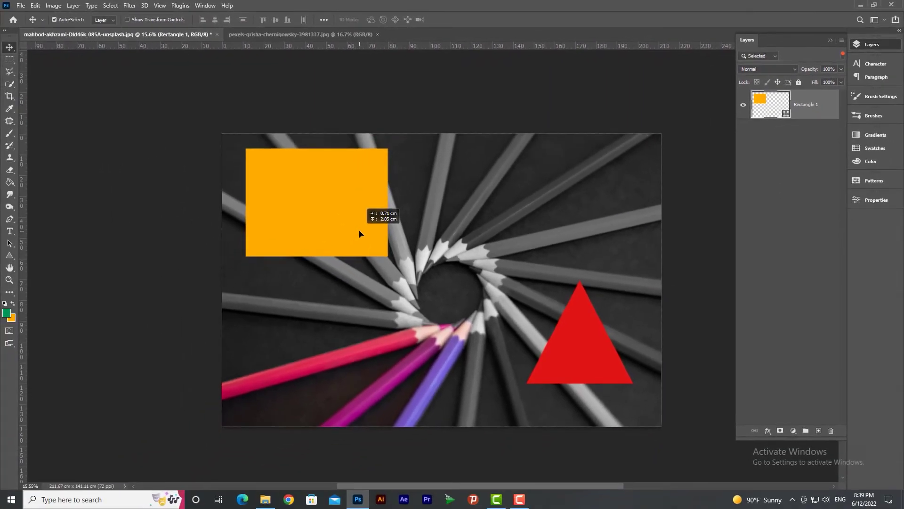
left_click_drag(574, 327, 578, 305)
left_click(523, 233)
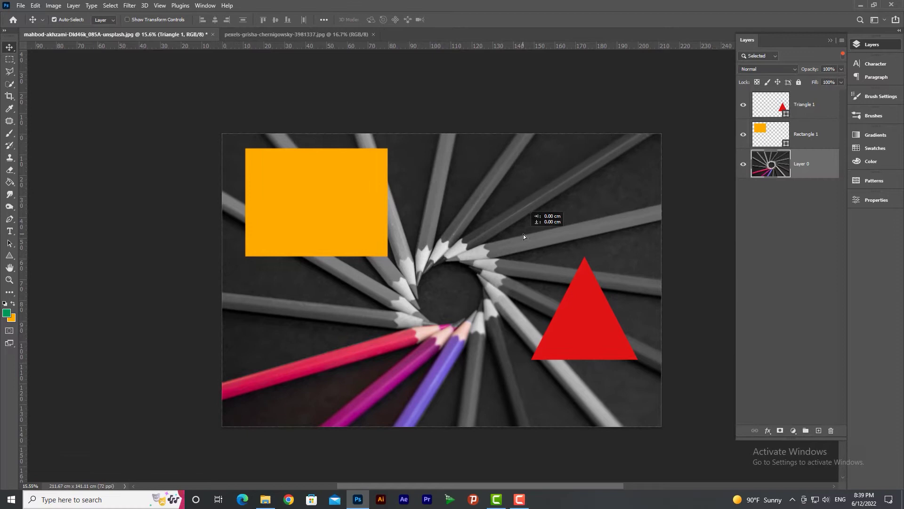
left_click_drag(523, 234, 517, 233)
key("ctrl+z")
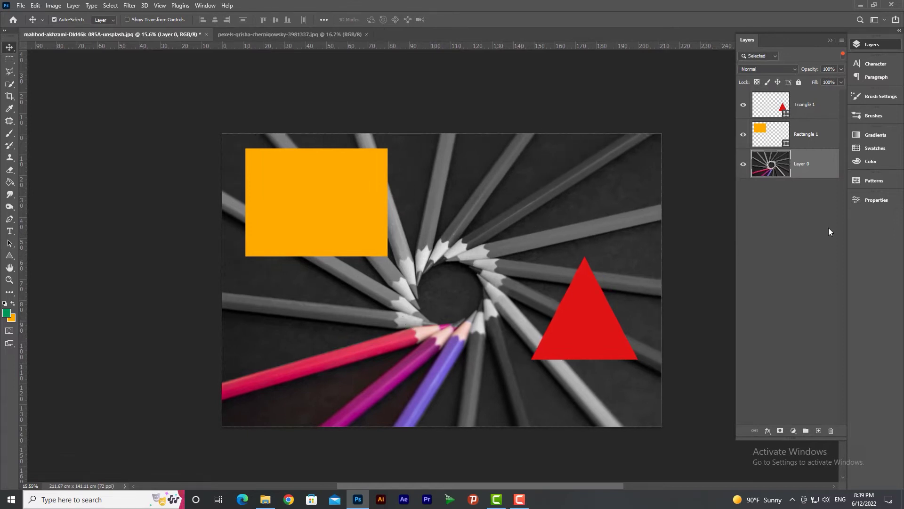
Isolate the photo layer with Isolate Layers, and turn layer filtering off to list all layers again
left_click(743, 164)
left_click(744, 164)
left_click(111, 6)
left_click(128, 84)
left_click(126, 6)
left_click(128, 84)
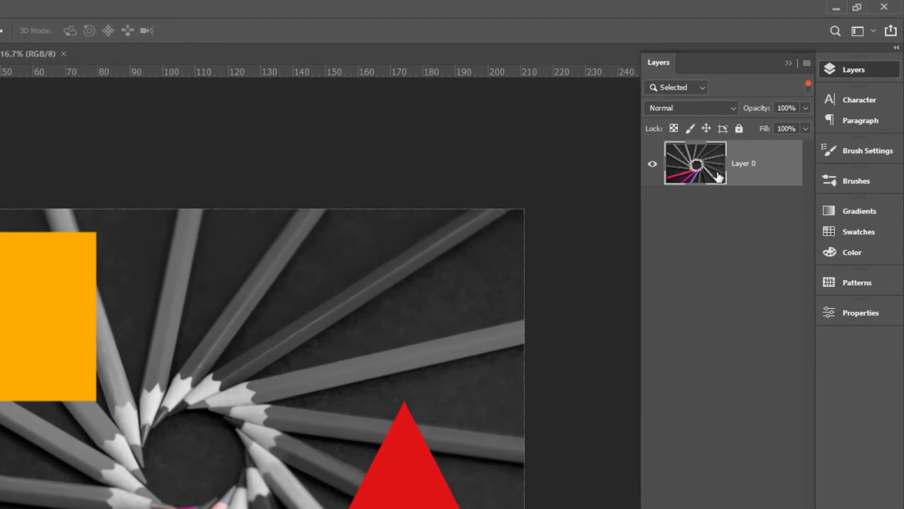
left_click(809, 85)
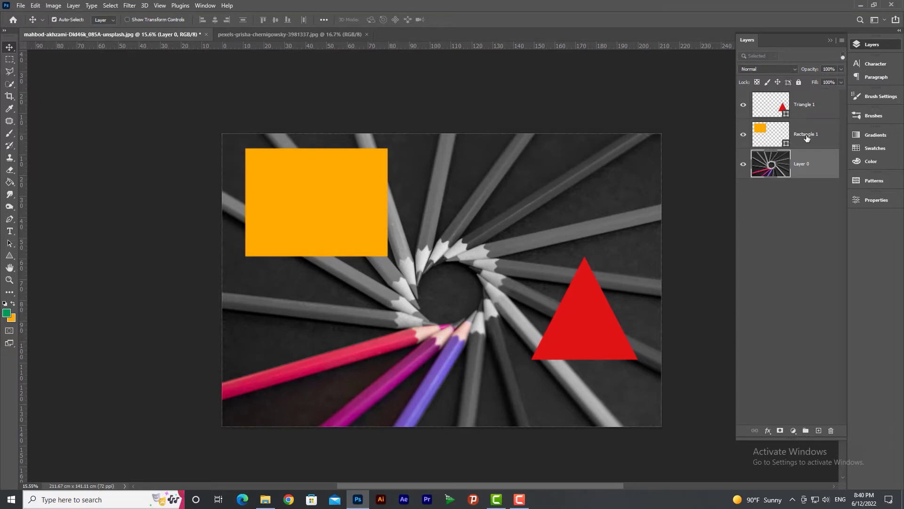
Undo the shape and gray color edits back to the fully colored pencil photo on its single layer
left_click(106, 7)
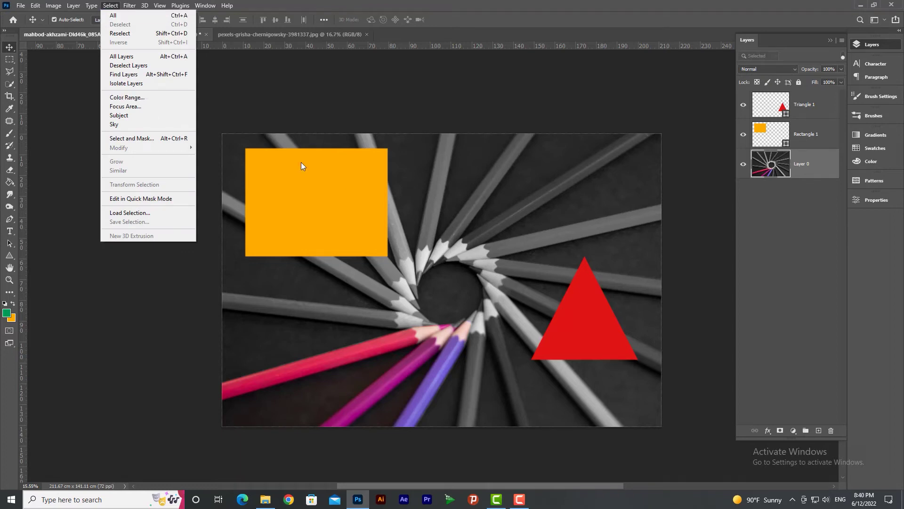
left_click(346, 192)
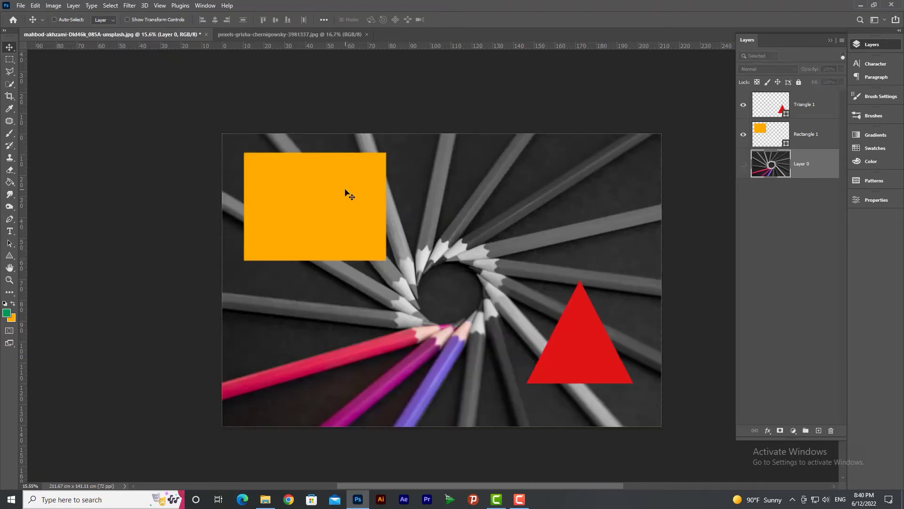
key("ctrl+z")
key("ctrl+z")
key("ctrl+z")
key("ctrl+z")
key("ctrl+z")
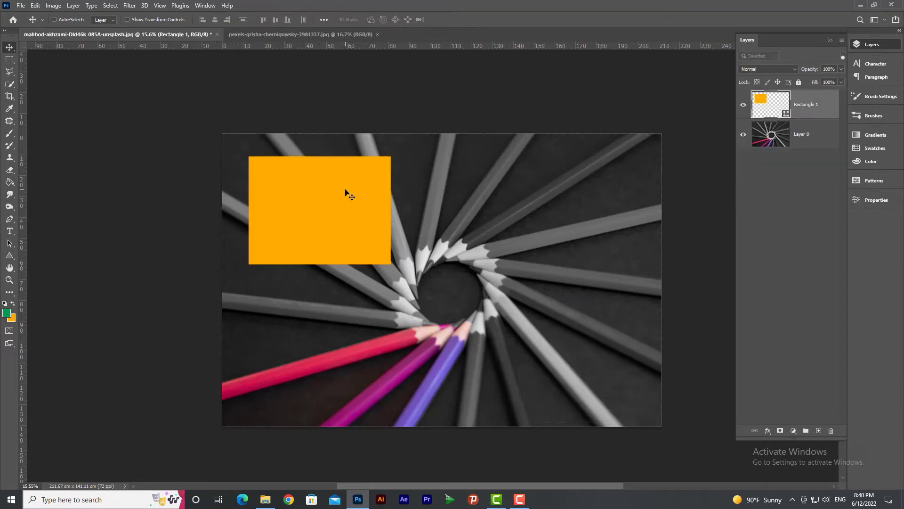
key("ctrl+z")
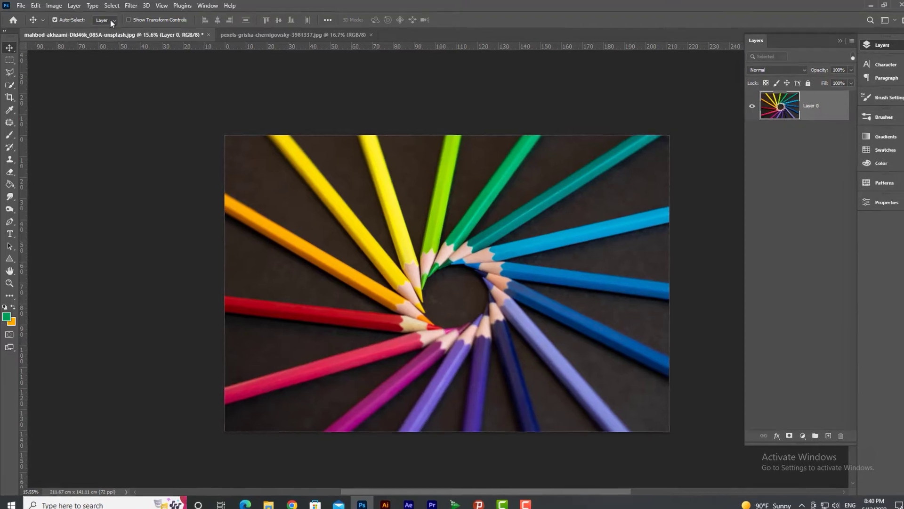
Open Color Range, review the predefined color choices, and keep the selection method on Sampled Colors
left_click(110, 5)
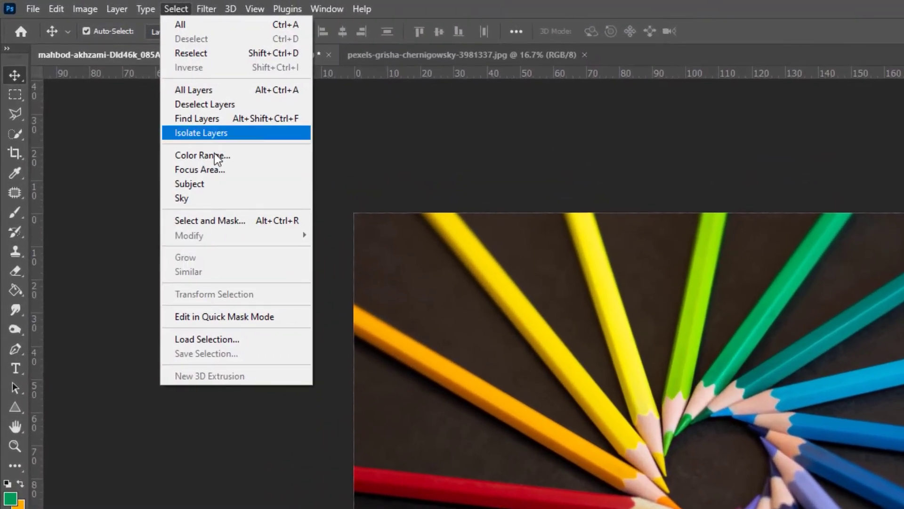
left_click(182, 158)
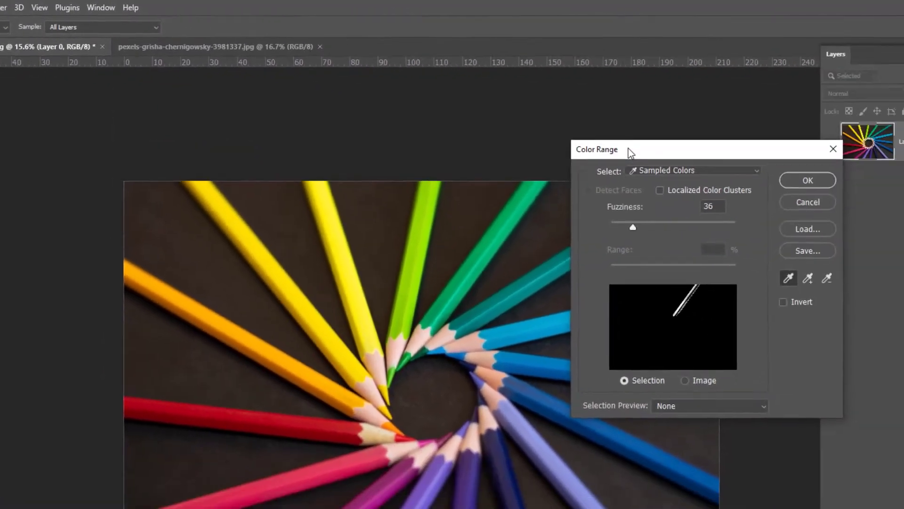
left_click_drag(629, 148, 542, 146)
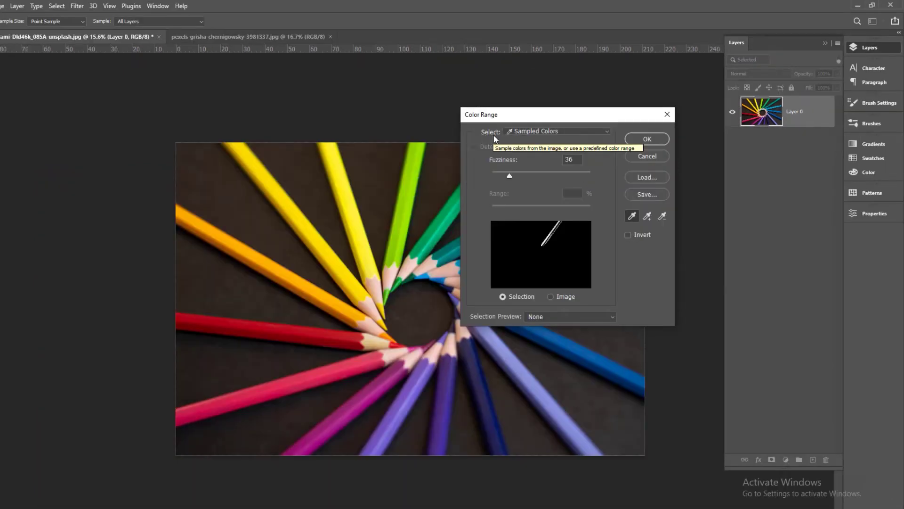
left_click(532, 134)
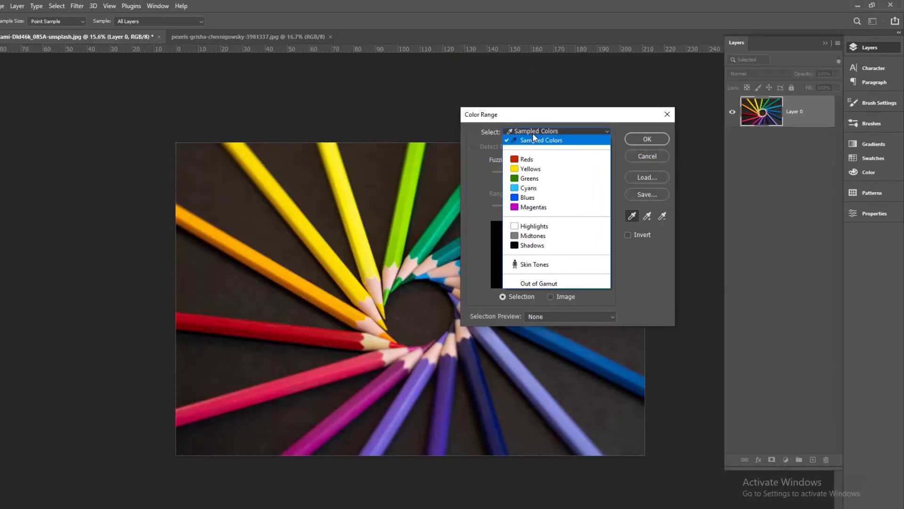
left_click(533, 133)
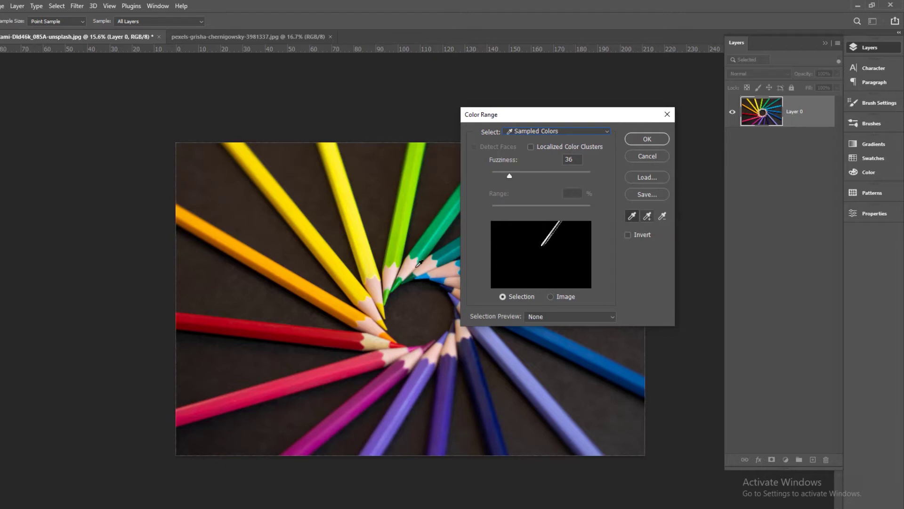
left_click(523, 136)
left_click(523, 140)
Sample the red, light green and light violet pencils in turn, and create the selection from a final sample of the red pencil
left_click(349, 336)
left_click(402, 205)
left_click(526, 371)
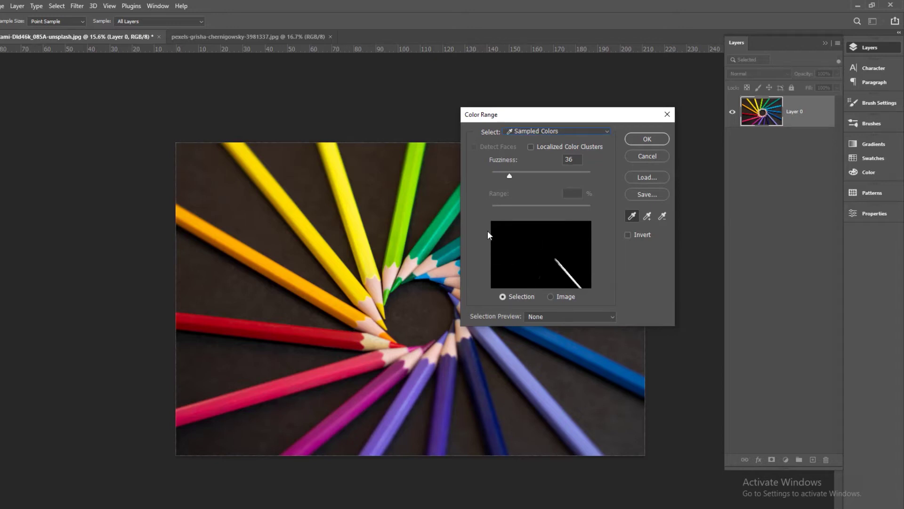
left_click(329, 331)
left_click(649, 137)
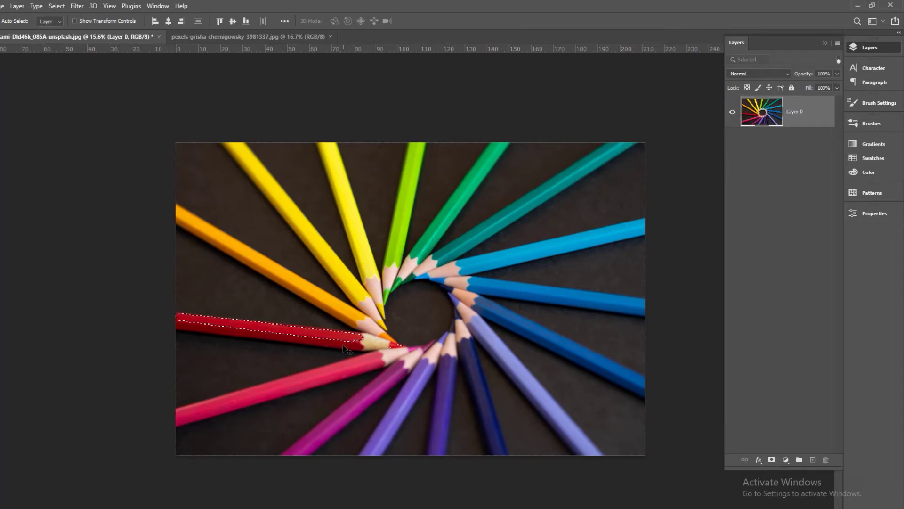
Clear the red pencil selection and reopen Color Range, keeping the selection method on Sampled Colors
key("ctrl+d")
left_click(57, 6)
left_click(87, 104)
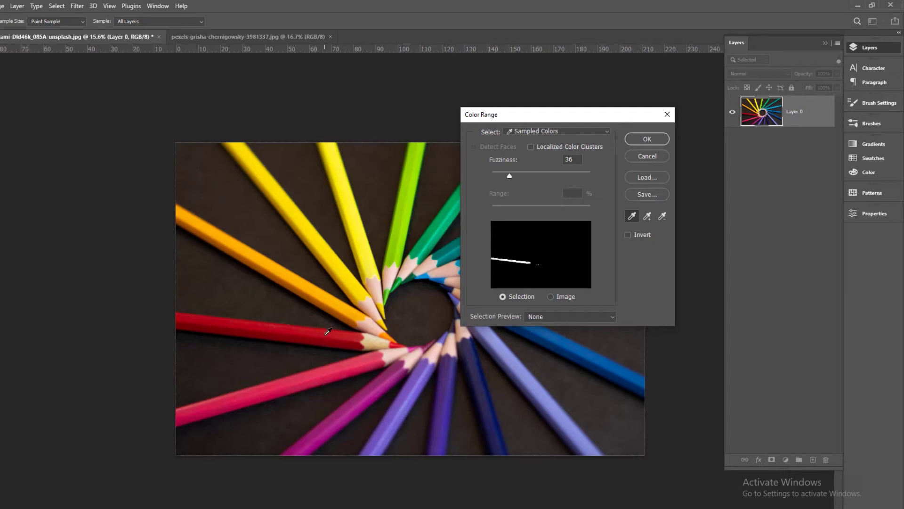
left_click_drag(519, 115, 549, 112)
left_click(589, 128)
left_click(598, 137)
Sample the red, light green and yellow pencils in turn, ending with a sample of the orange pencil
left_click(354, 326)
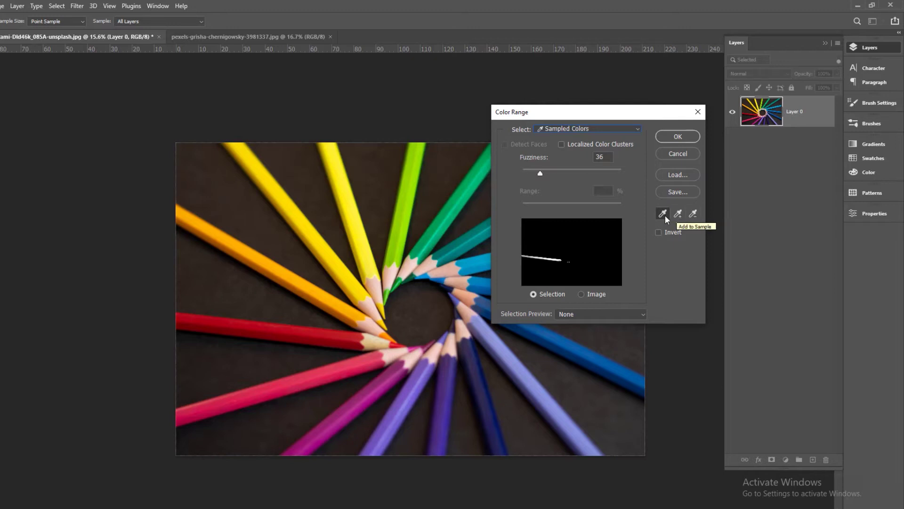
left_click(414, 203)
left_click(323, 247)
left_click(319, 253)
left_click(298, 276)
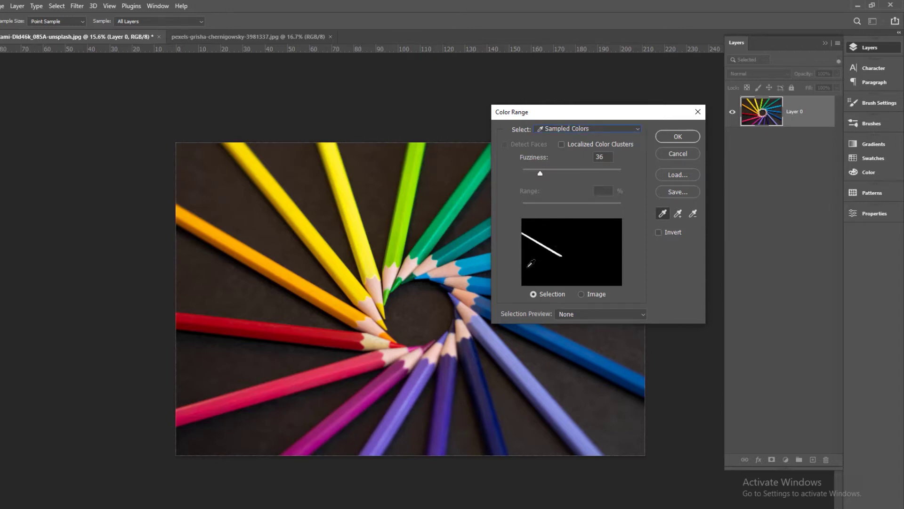
Add the light violet pencil's color to the sample, and subtract the orange and yellow pencil colors from it
left_click(679, 214)
left_click(576, 348)
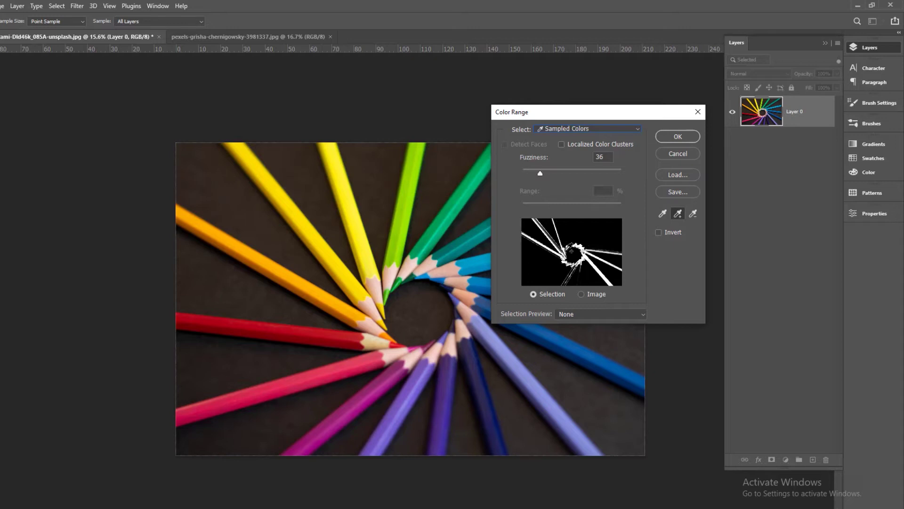
left_click(692, 214)
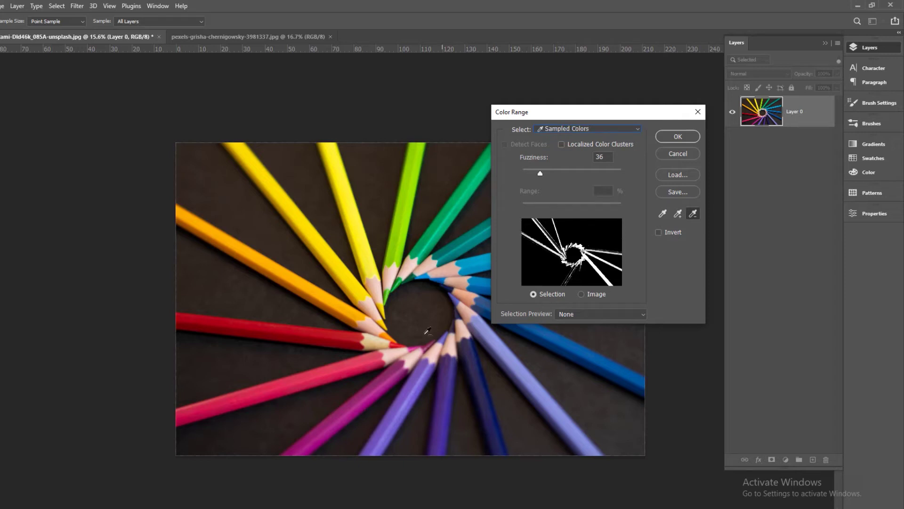
left_click(353, 332)
left_click(360, 357)
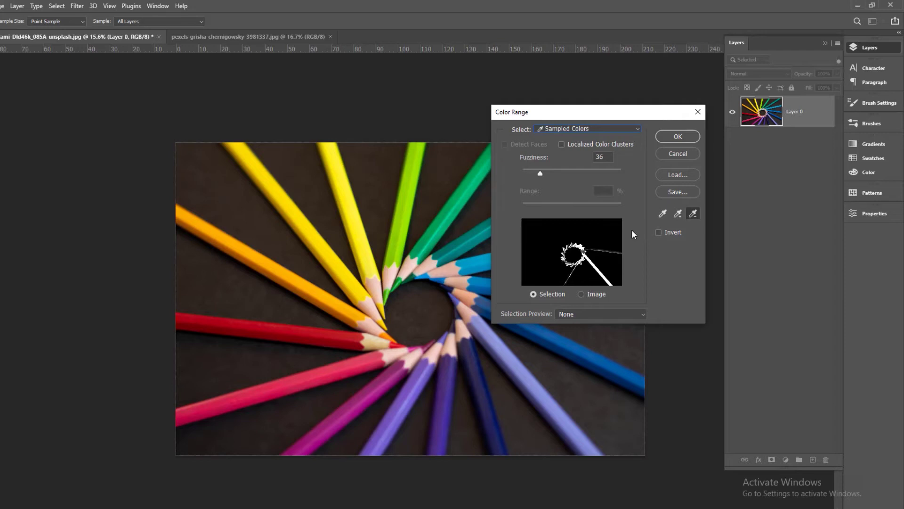
Return to the plain sampling eyedropper, try Fuzziness values of 200 and 149, and set it to 43
left_click(663, 215)
left_click_drag(540, 173, 626, 172)
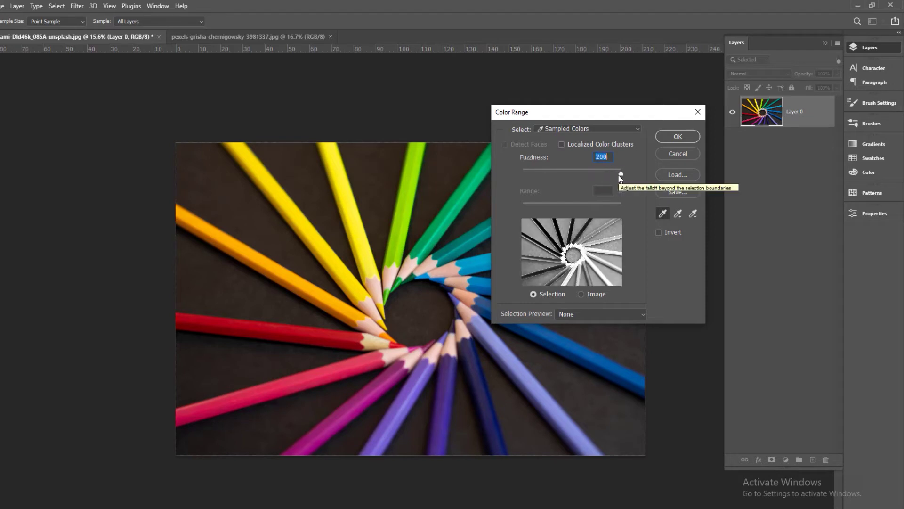
left_click_drag(620, 178, 618, 177)
mouse_move(556, 173)
left_mouse_down()
mouse_move(534, 171)
mouse_move(596, 174)
left_mouse_up()
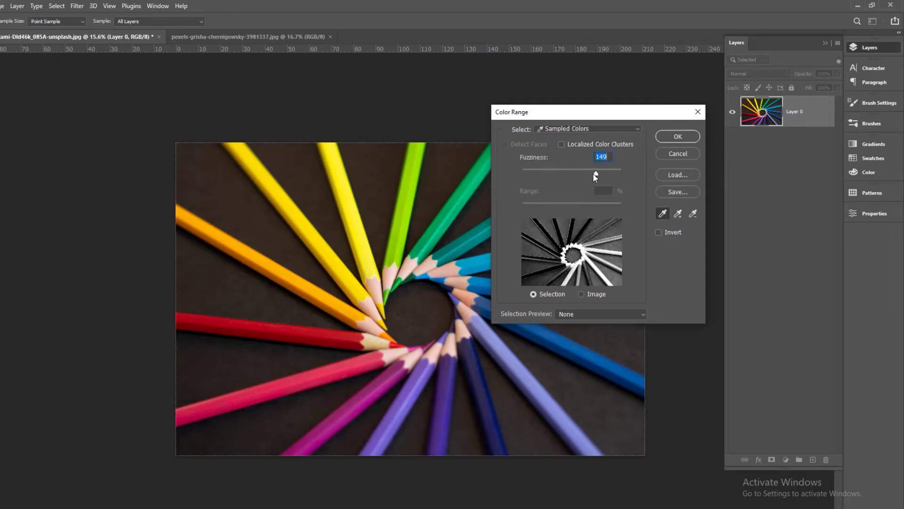
left_click_drag(594, 173, 544, 173)
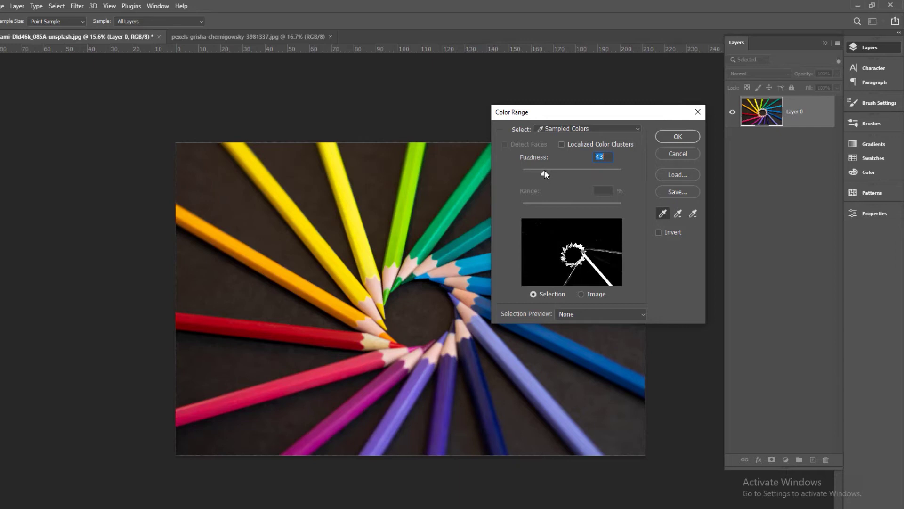
Preview the predefined Reds range clear of the photo, and create a selection from the Yellows range
left_click(578, 127)
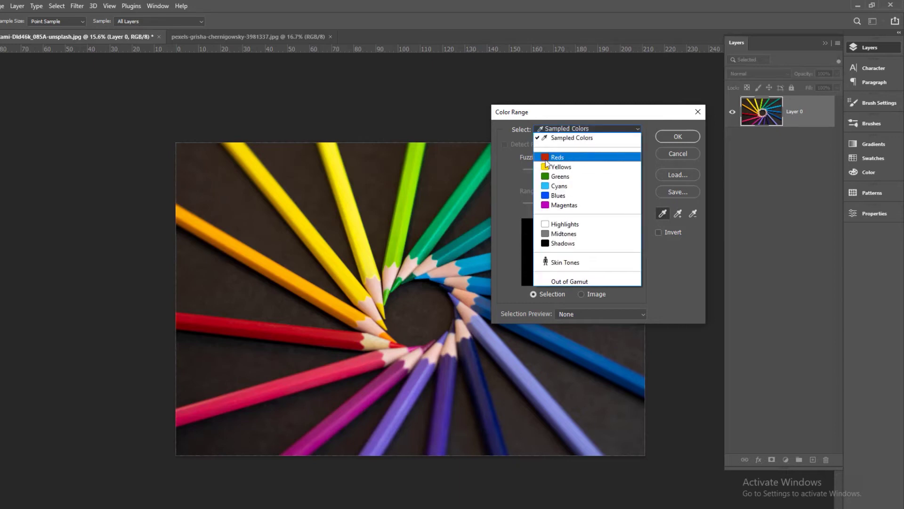
left_click(561, 160)
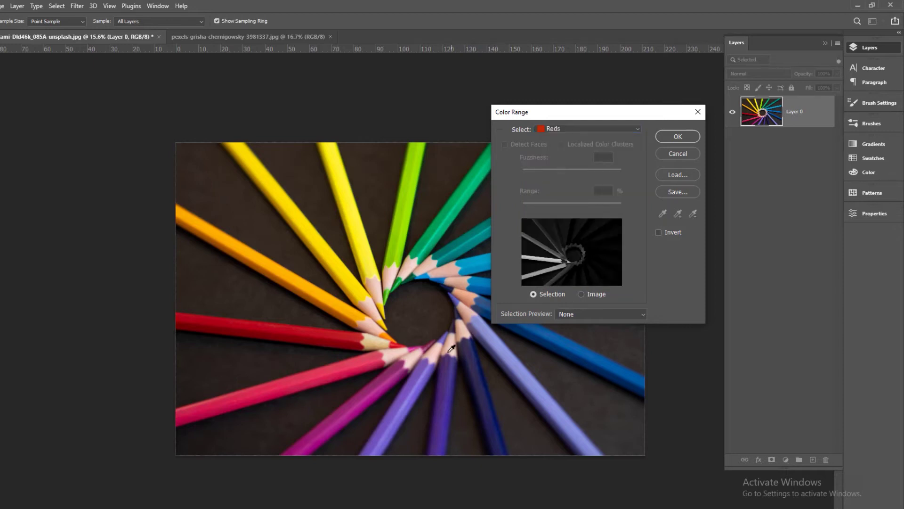
left_click_drag(560, 115, 577, 80)
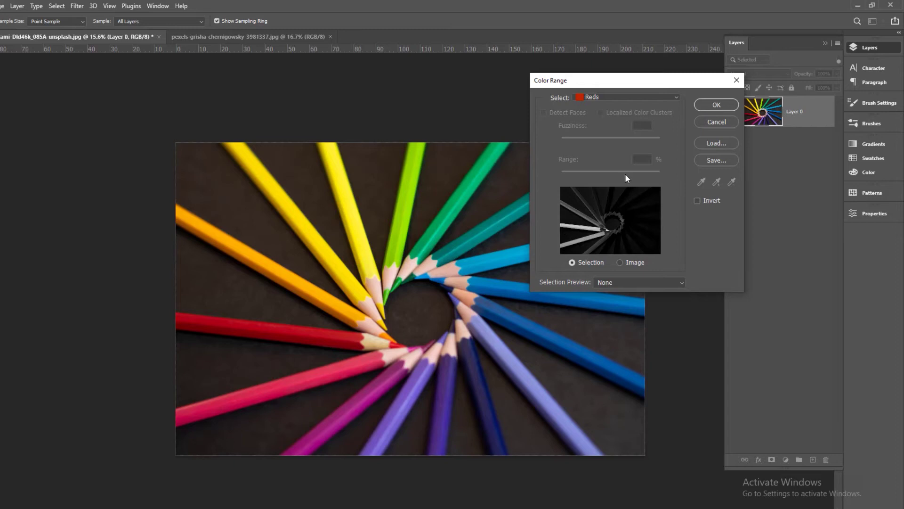
left_click(616, 95)
left_click(602, 133)
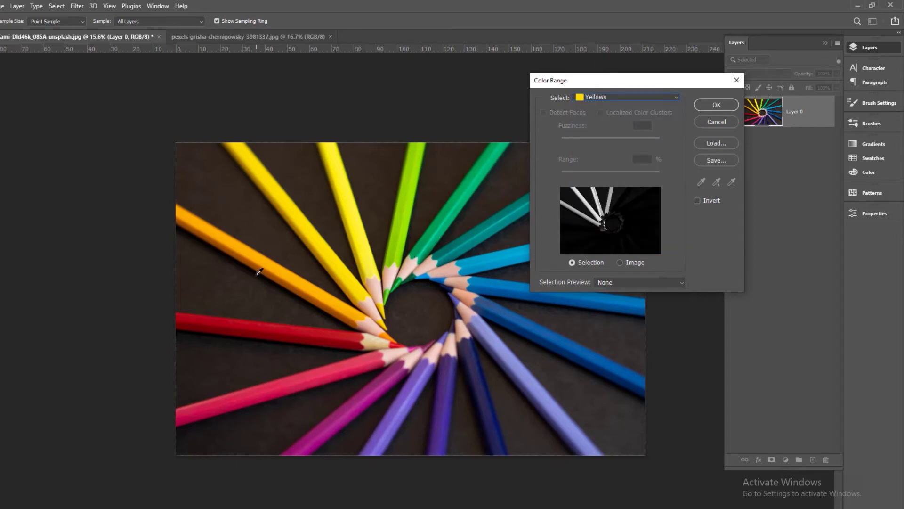
key("Return")
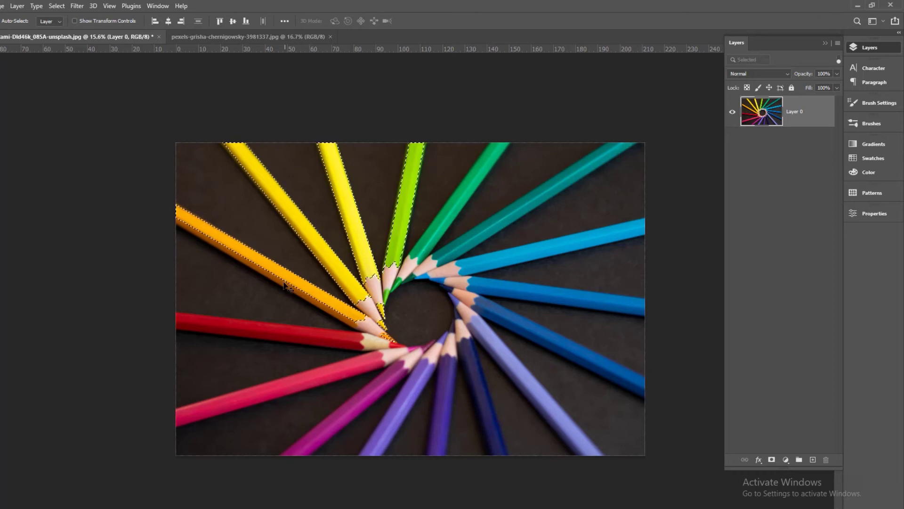
Clear the yellow selection, reopen Color Range, and preview the predefined Greens, Blues and Magentas ranges
key("ctrl+d")
left_click(55, 9)
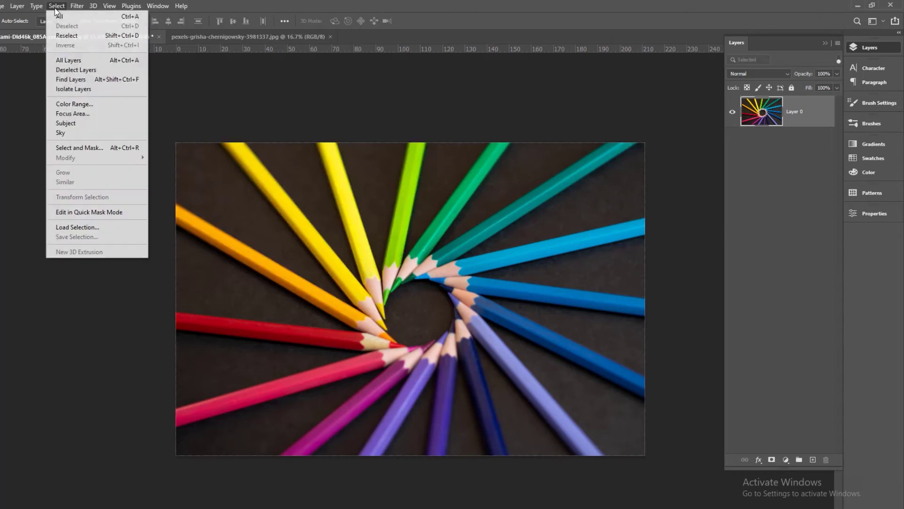
left_click(73, 104)
left_click(608, 97)
left_click(603, 135)
key("Down")
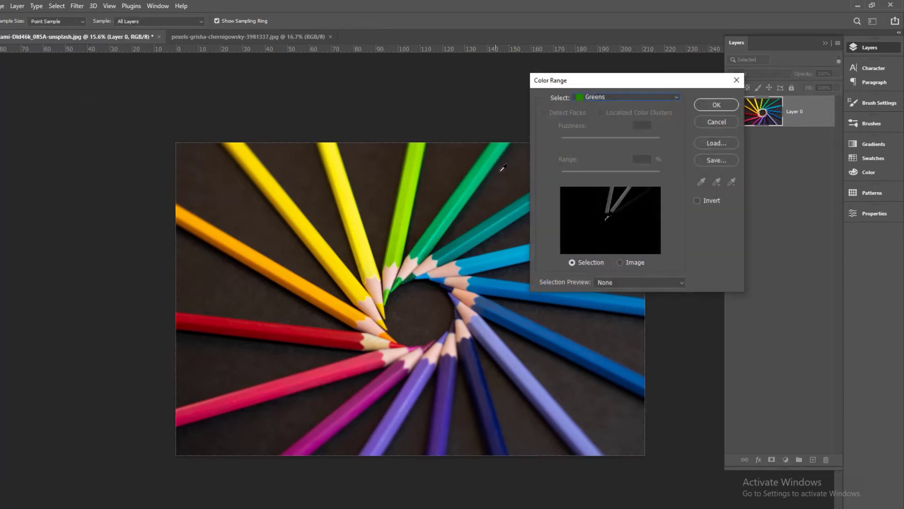
left_click(617, 97)
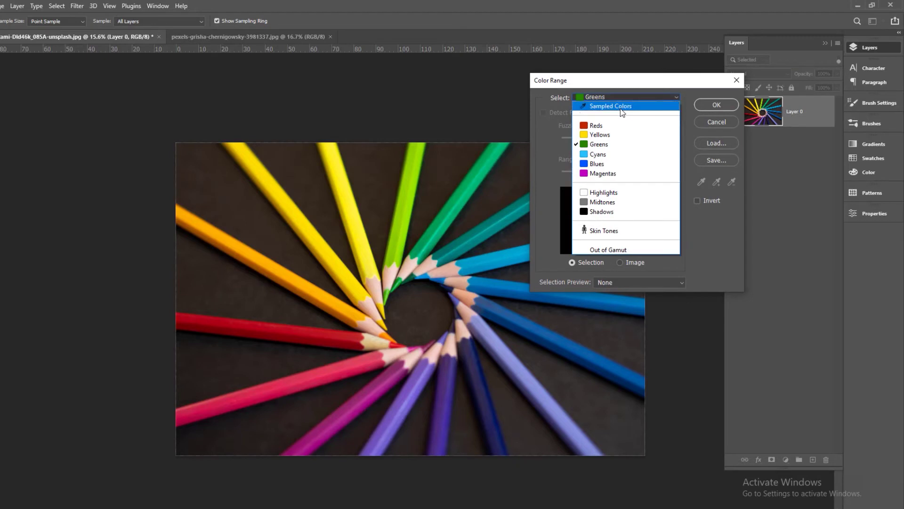
left_click(602, 166)
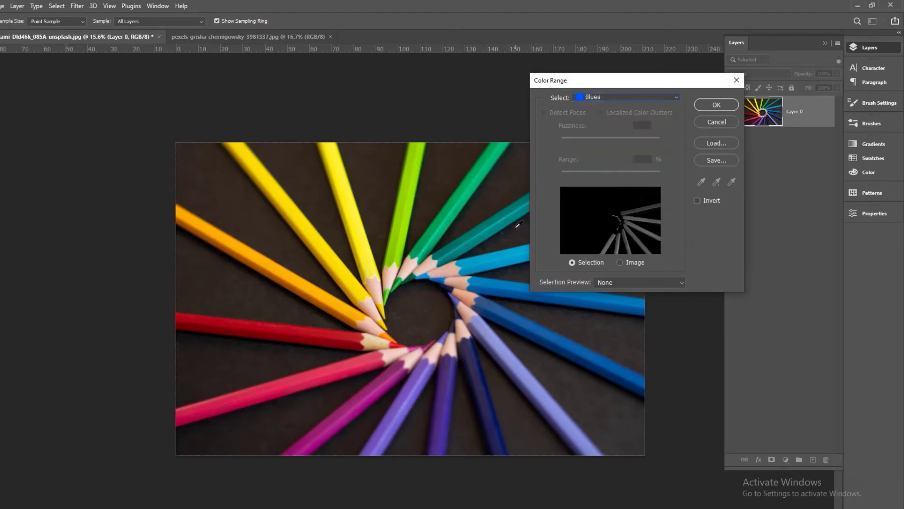
left_click(612, 97)
left_click(595, 175)
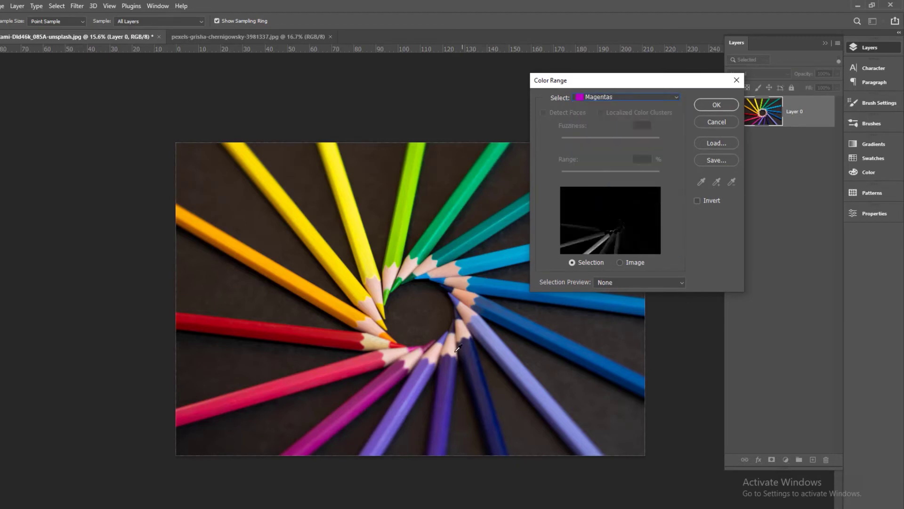
Create a selection of the photo's brightest areas from the predefined Highlights range
left_click(611, 99)
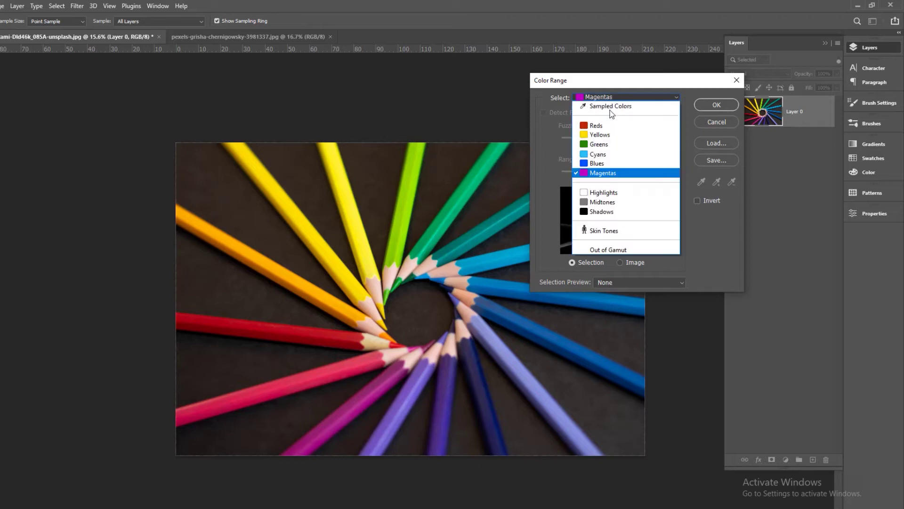
left_click(601, 194)
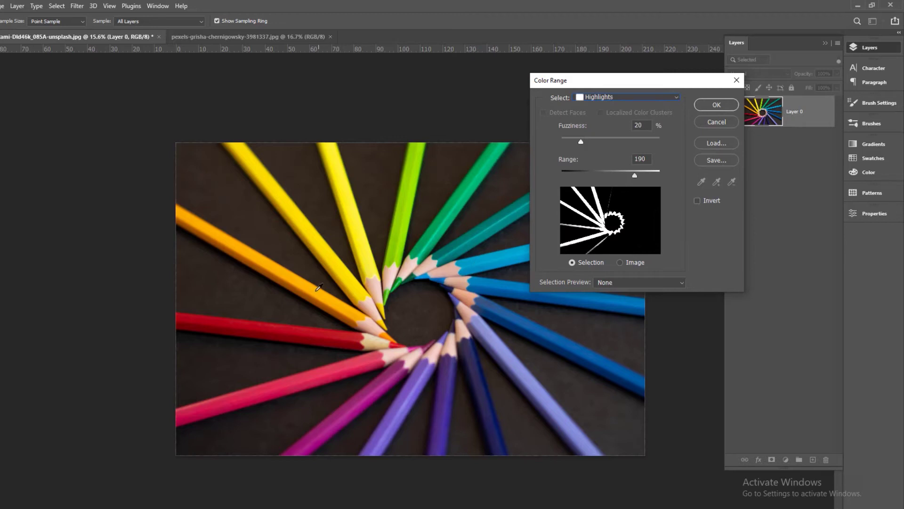
left_click(731, 105)
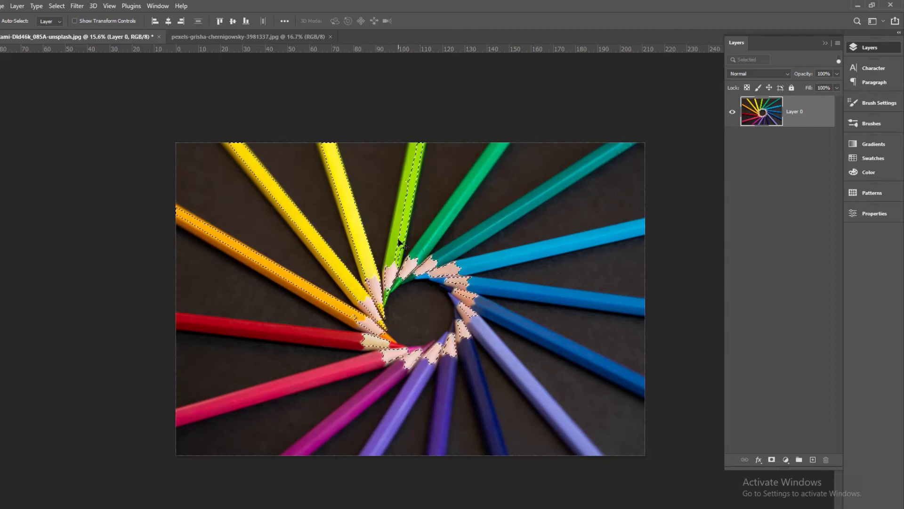
Clear the highlights selection, reopen Color Range, and preview the Shadows and Midtones ranges
key("ctrl+d")
left_click(58, 7)
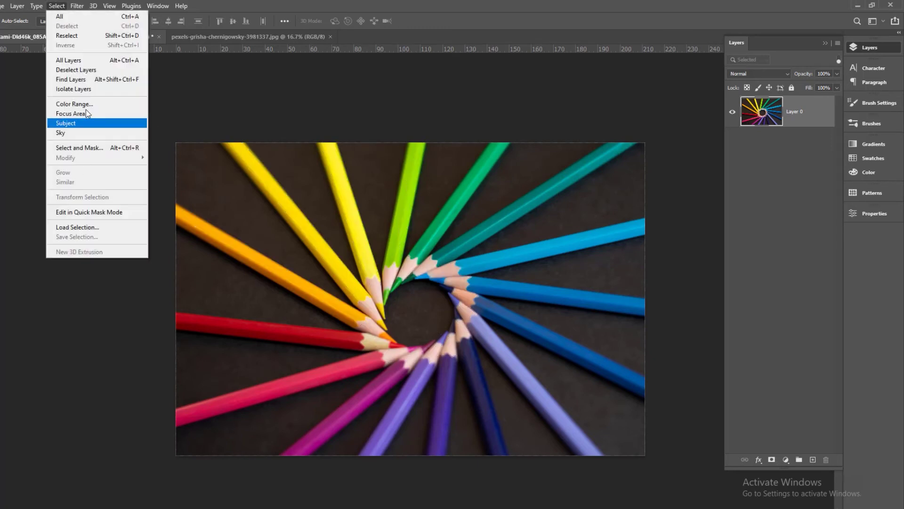
left_click(71, 103)
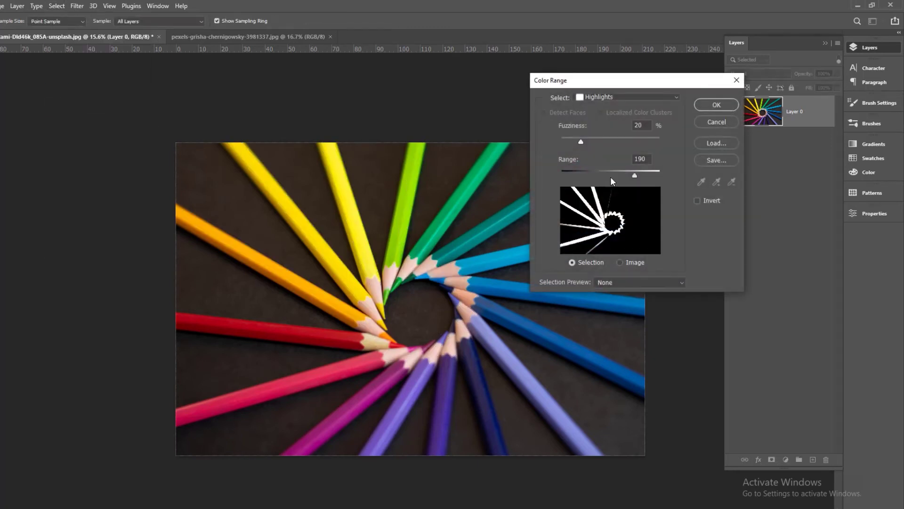
left_click(635, 96)
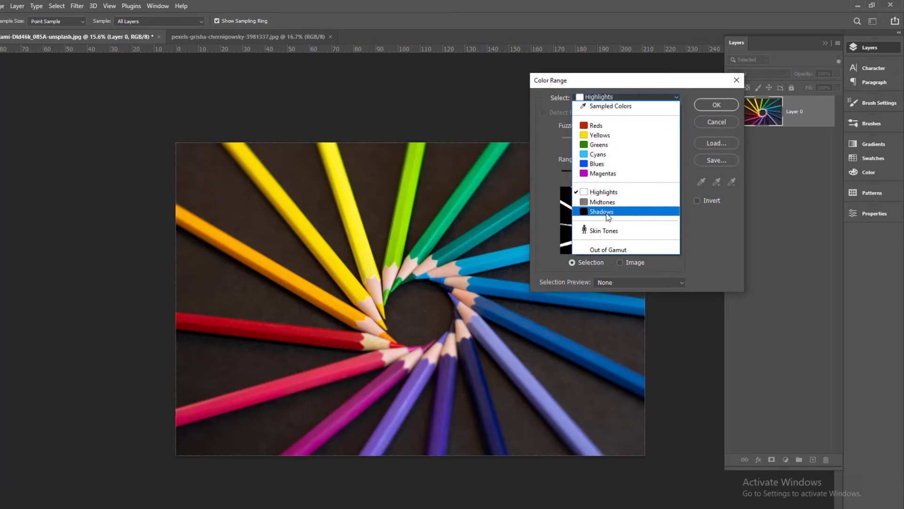
left_click(620, 213)
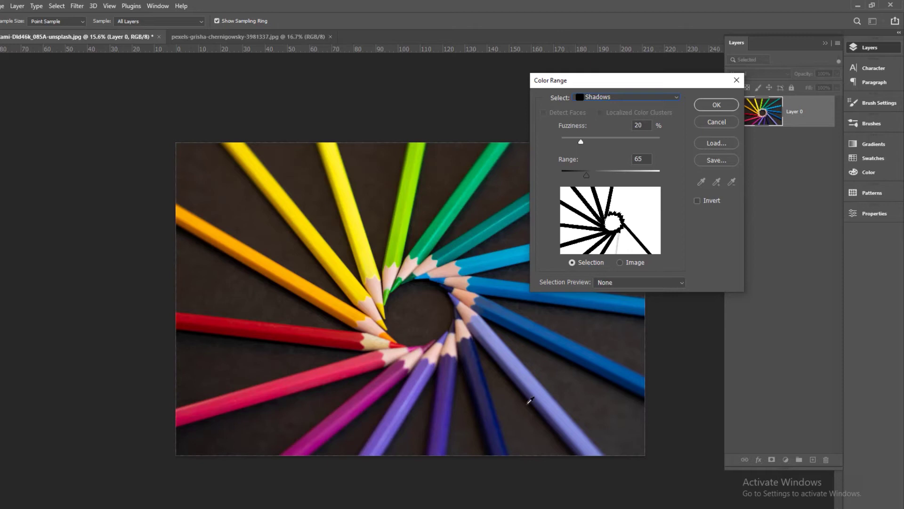
left_click(604, 99)
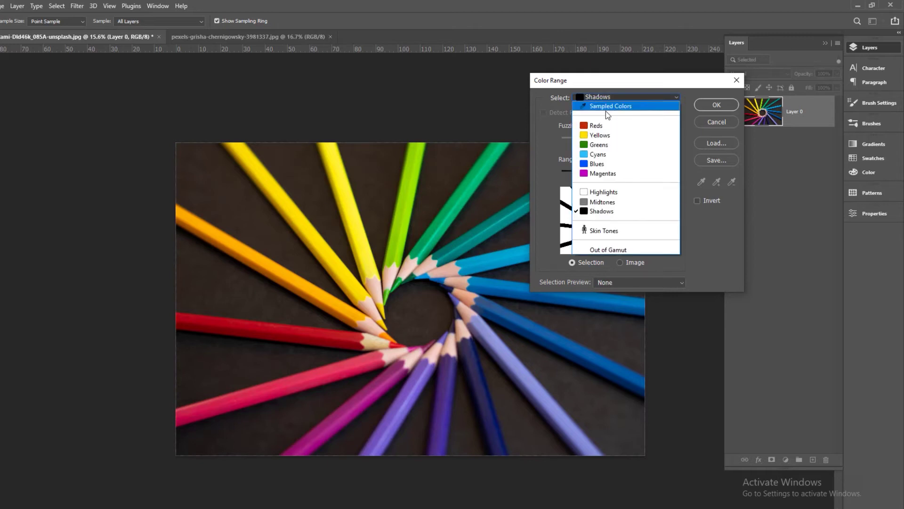
left_click(607, 205)
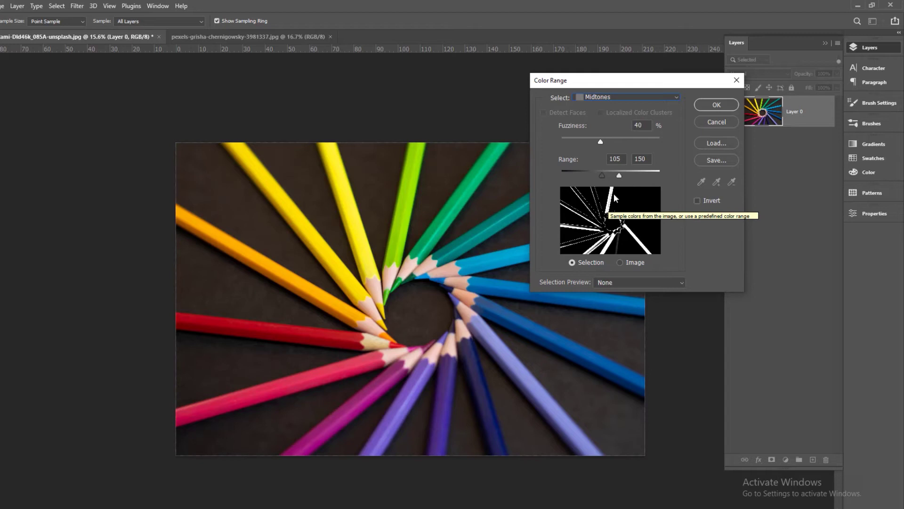
Create a selection from Sampled Colors with Fuzziness 176, Localized Color Clusters enabled and Range 100%, and deselect it
left_click(627, 97)
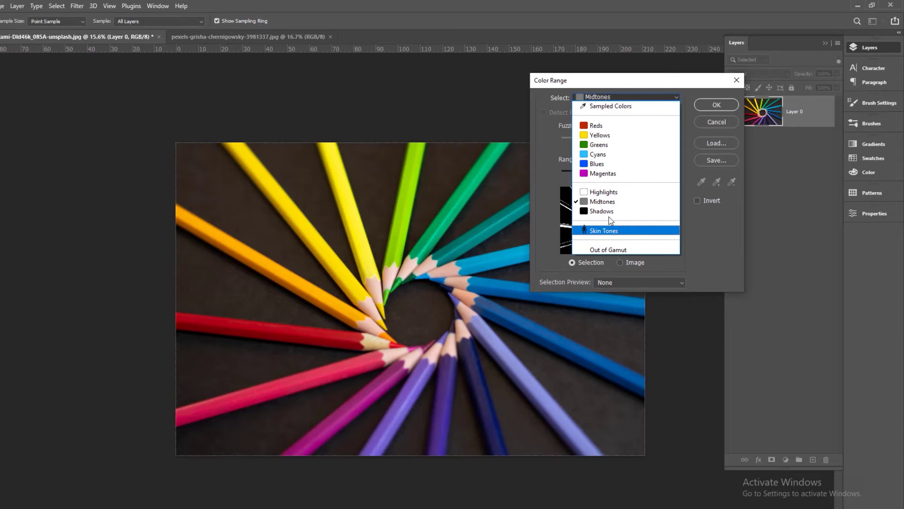
left_click(619, 108)
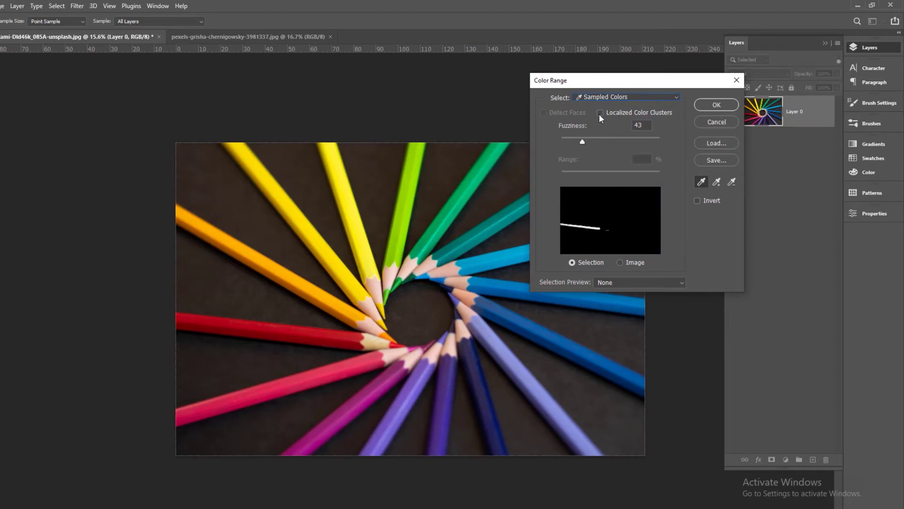
left_click_drag(627, 147, 648, 142)
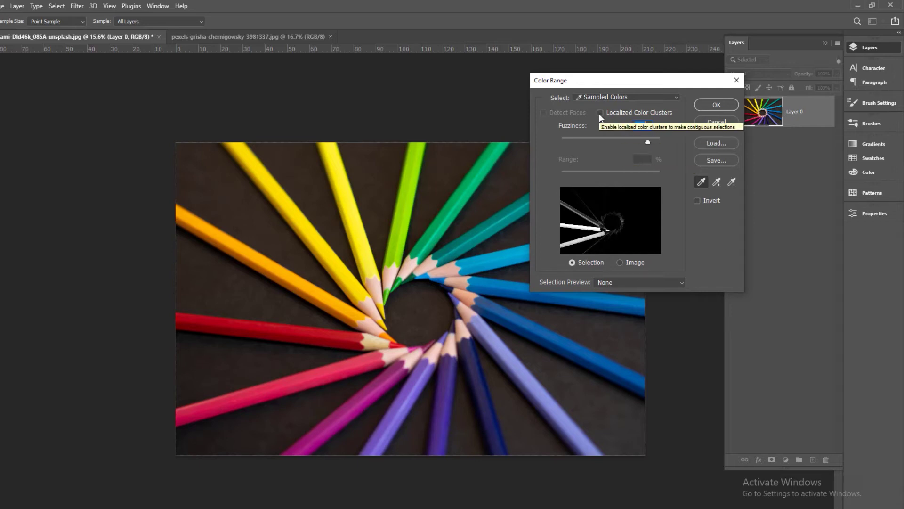
left_click(600, 114)
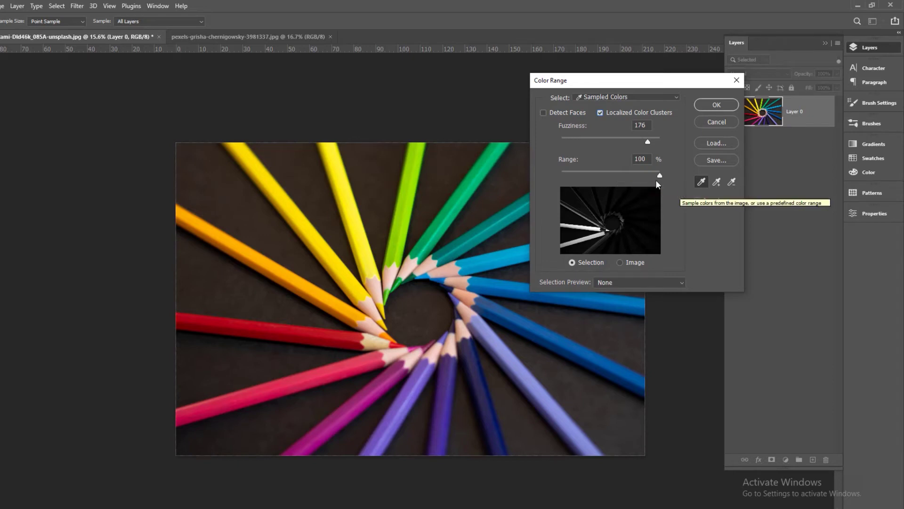
mouse_move(659, 176)
left_mouse_down()
mouse_move(583, 175)
mouse_move(660, 175)
left_mouse_up()
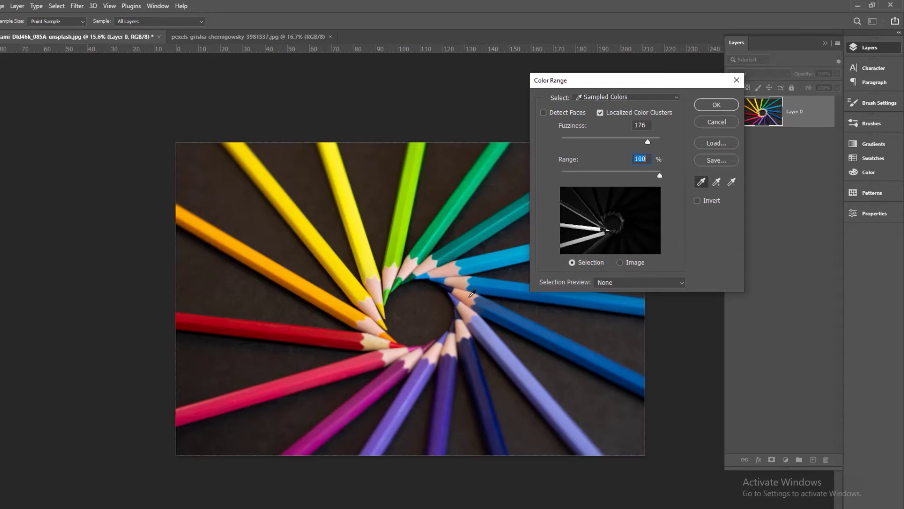
left_click(716, 106)
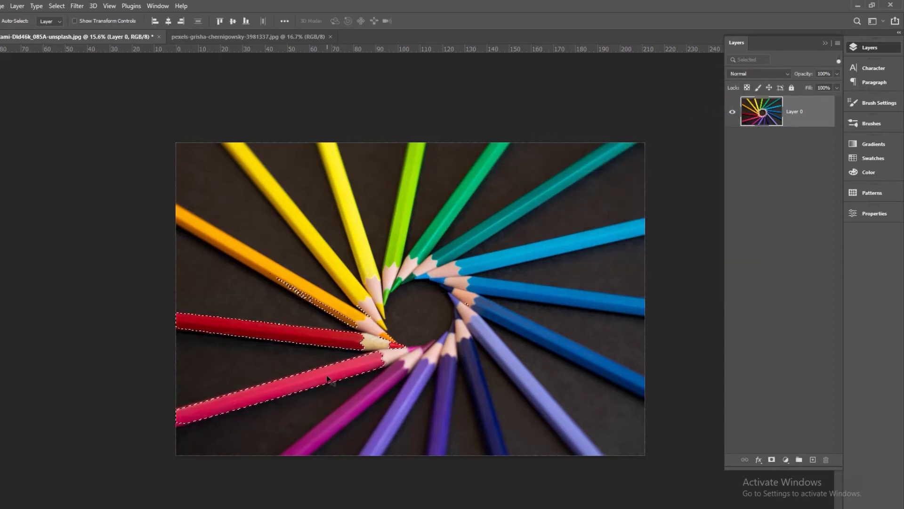
key("ctrl+d")
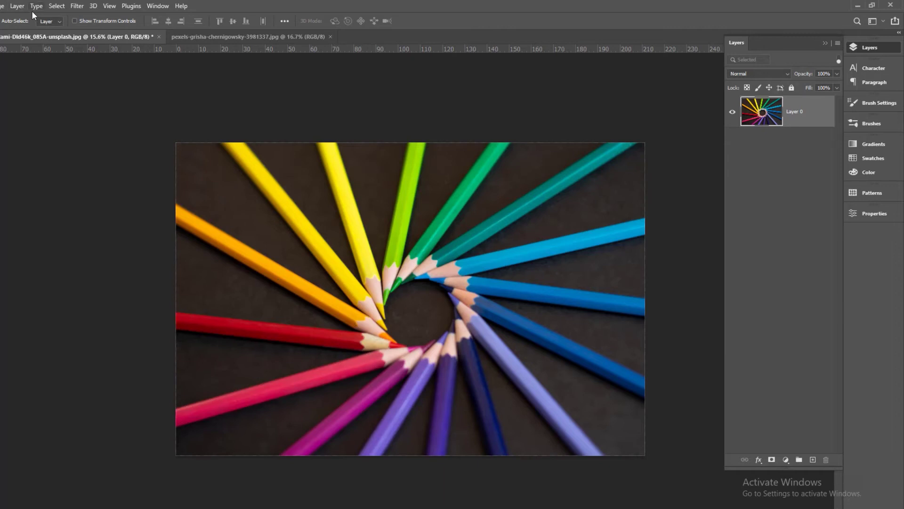
Create a Color Range selection from Sampled Colors with Localized Color Clusters enabled, Fuzziness 176 and Range 21%
left_click(34, 5)
mouse_move(57, 5)
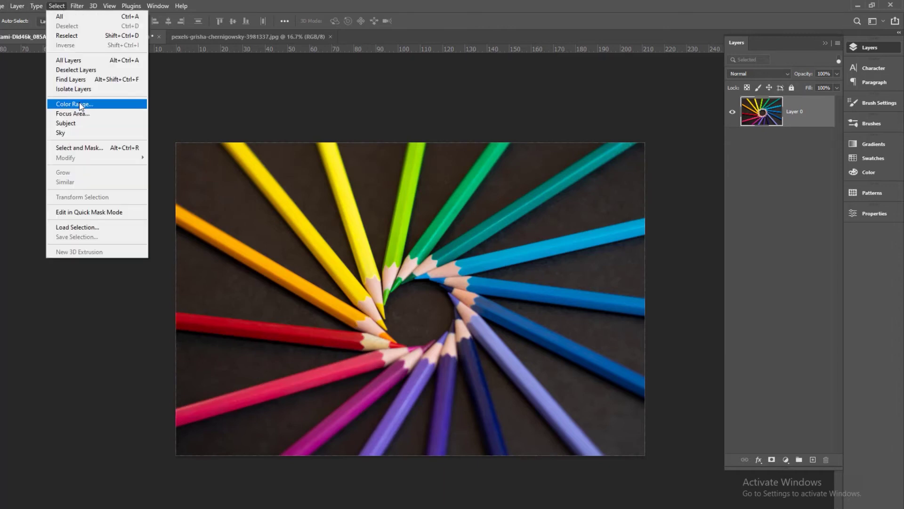
left_click(77, 104)
left_click_drag(592, 173, 583, 174)
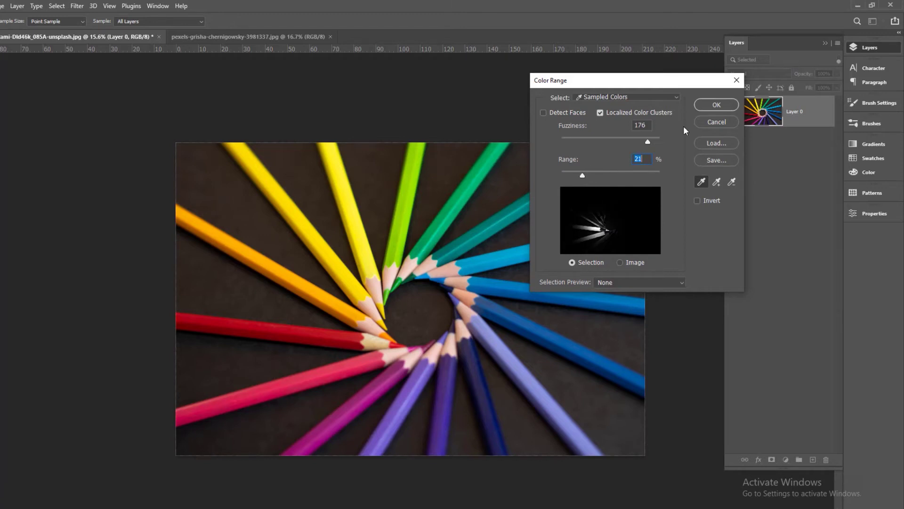
left_click(716, 105)
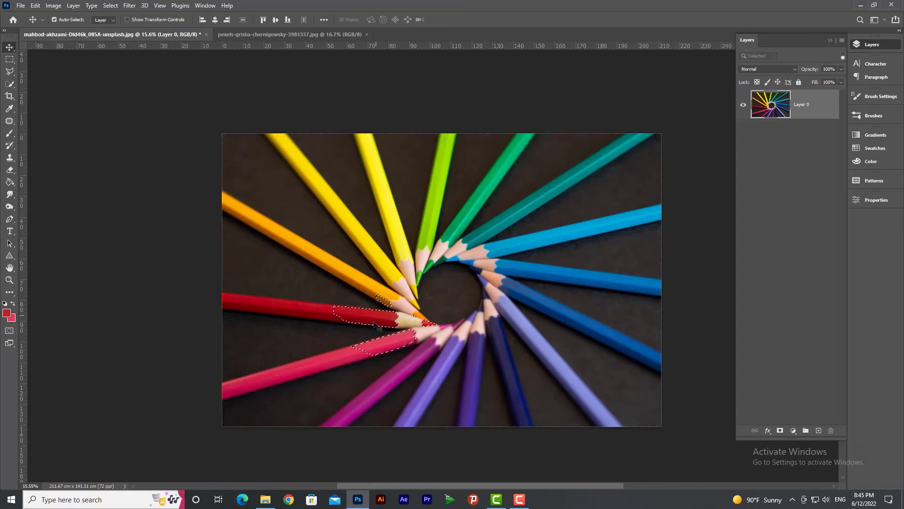
Clear the selection, reopen Color Range, and sample the yellow pencil using the Image thumbnail before returning the thumbnail to Selection
key("ctrl+d")
left_click(111, 5)
left_click(141, 97)
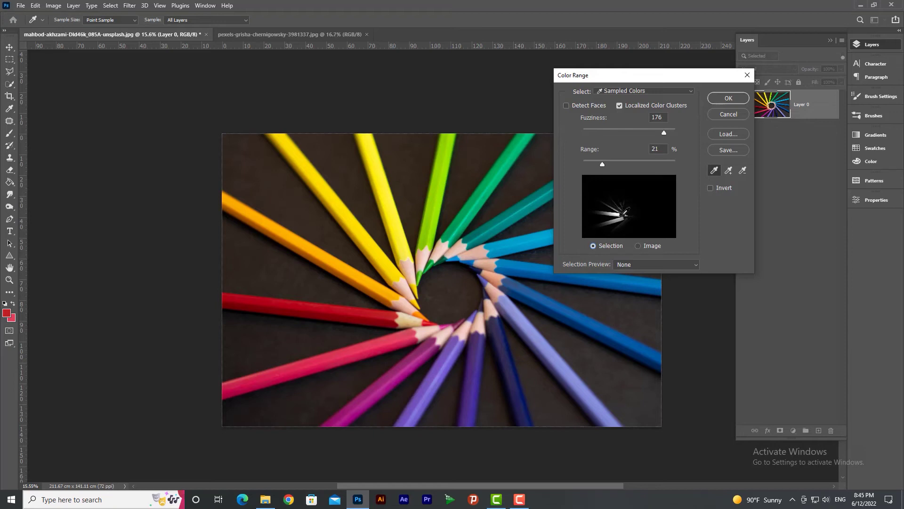
left_click(638, 246)
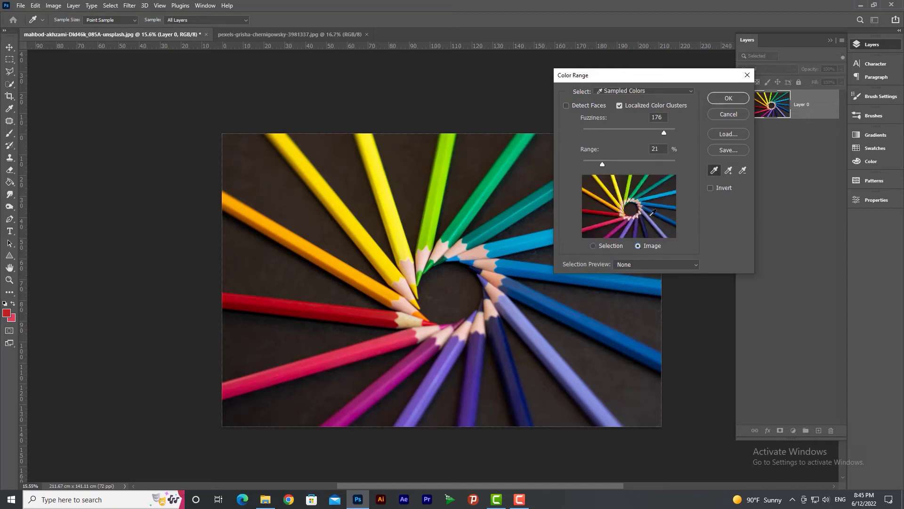
left_click_drag(473, 241, 422, 181)
left_click(385, 184)
left_click(608, 249)
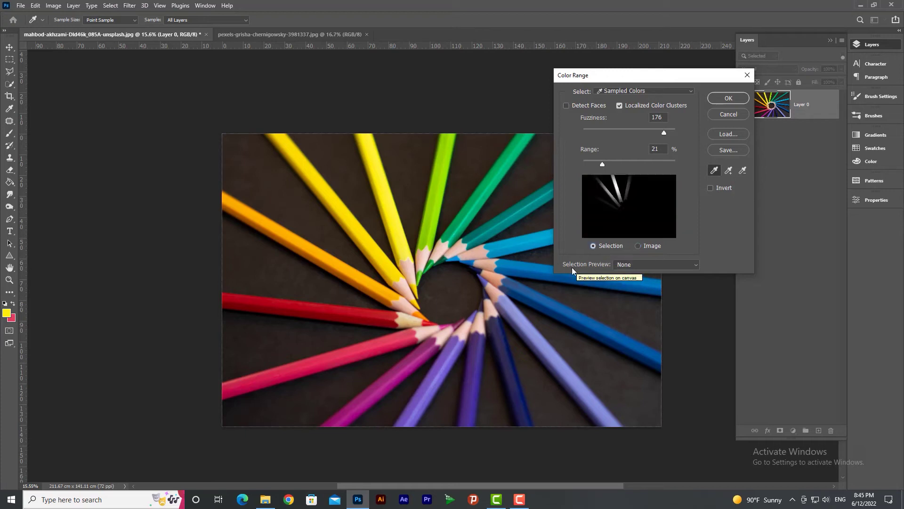
Compare the Image and Selection thumbnails, and preview the yellow color range on the canvas as Grayscale and Black Matte
left_click(646, 264)
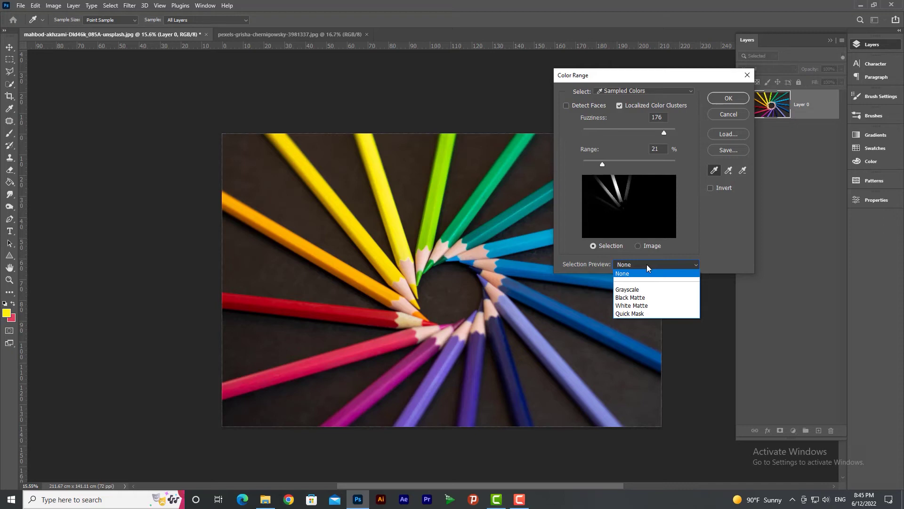
left_click(647, 265)
left_click(649, 247)
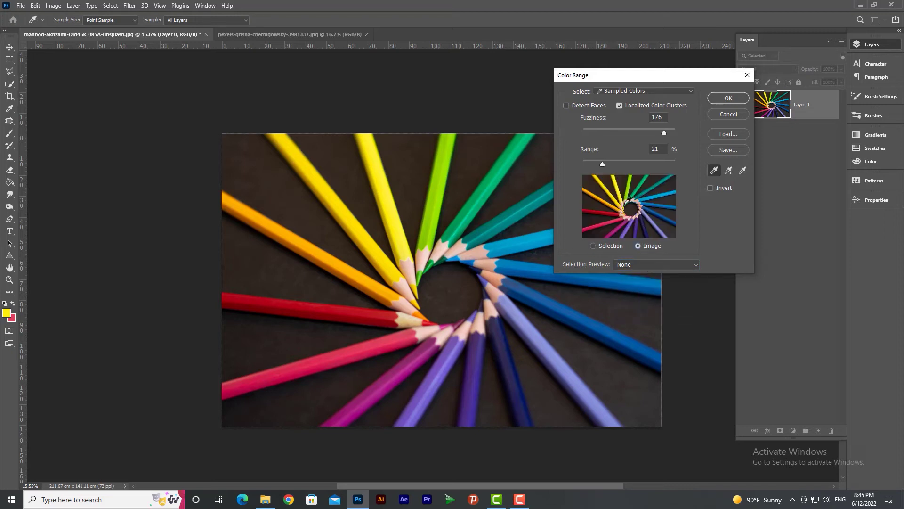
left_click(604, 245)
left_click(633, 265)
left_click(635, 289)
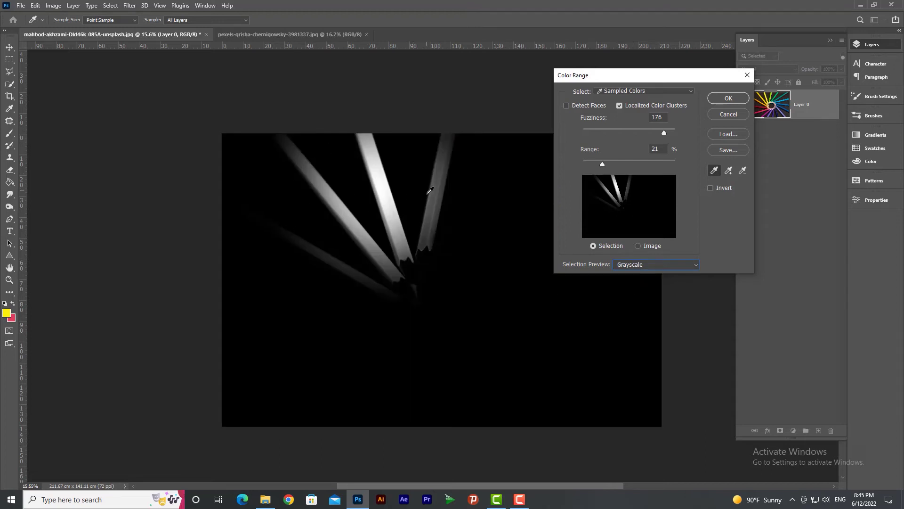
left_click(677, 264)
left_click(647, 296)
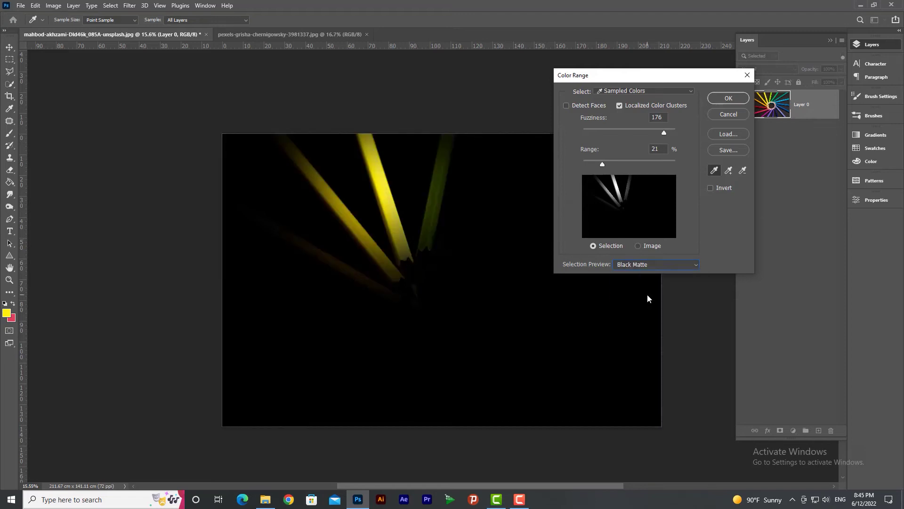
Preview the yellow color range as White Matte and Quick Mask, and set Selection Preview back to None
left_click(683, 267)
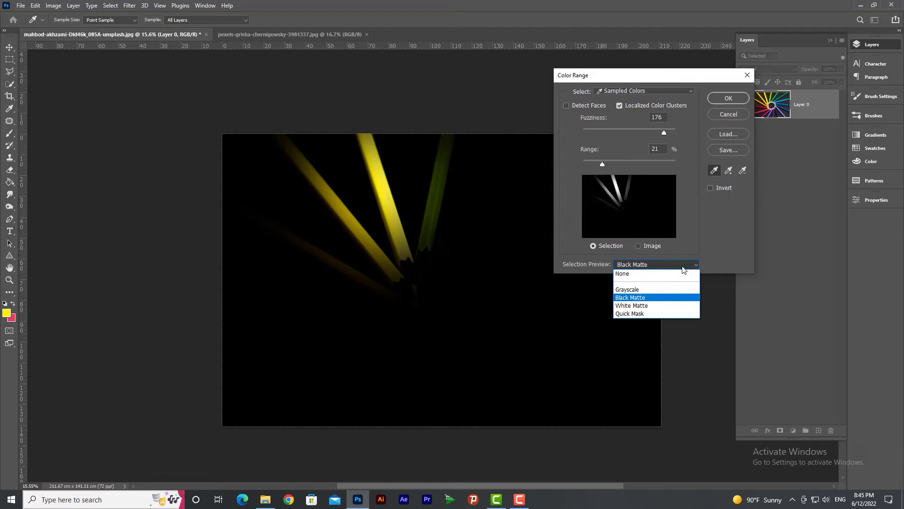
left_click(662, 305)
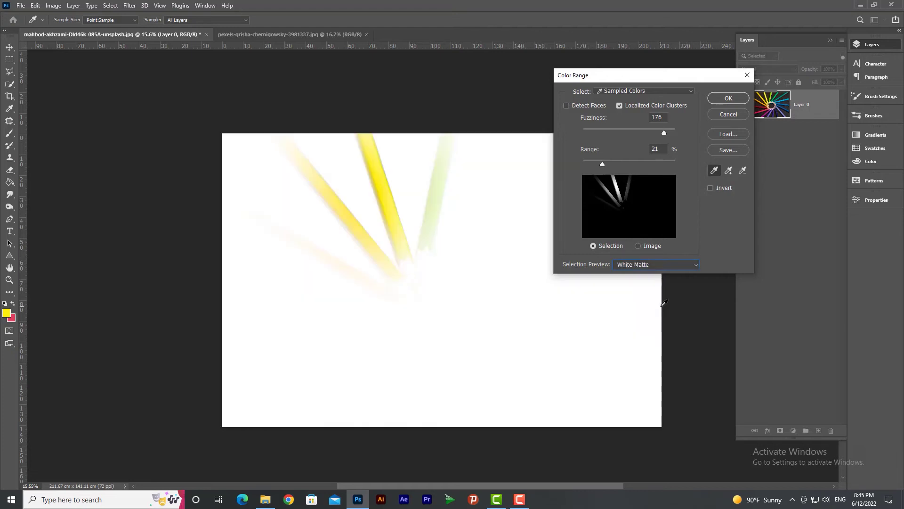
left_click(670, 267)
left_click(648, 314)
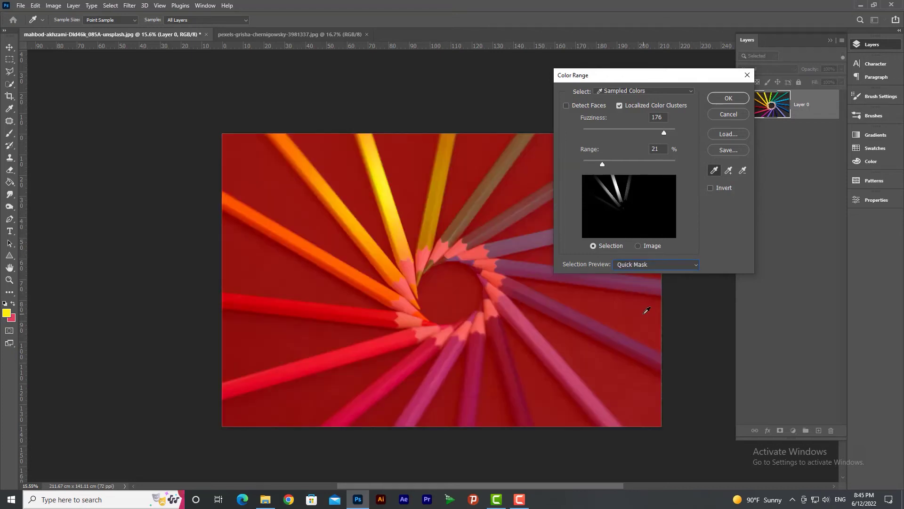
left_click(645, 264)
left_click(630, 274)
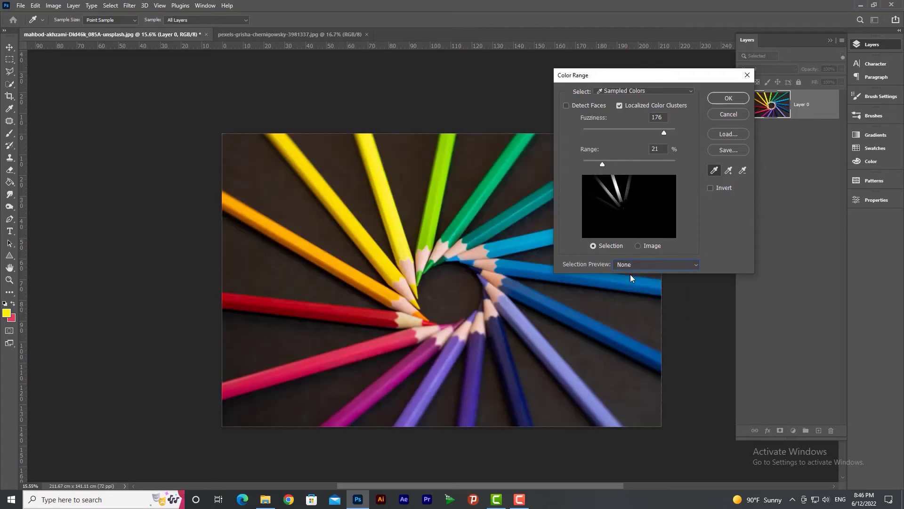
Sample the light green and lavender pencils in turn, ending with the dark blue pencil as the sampled color
left_click(438, 181)
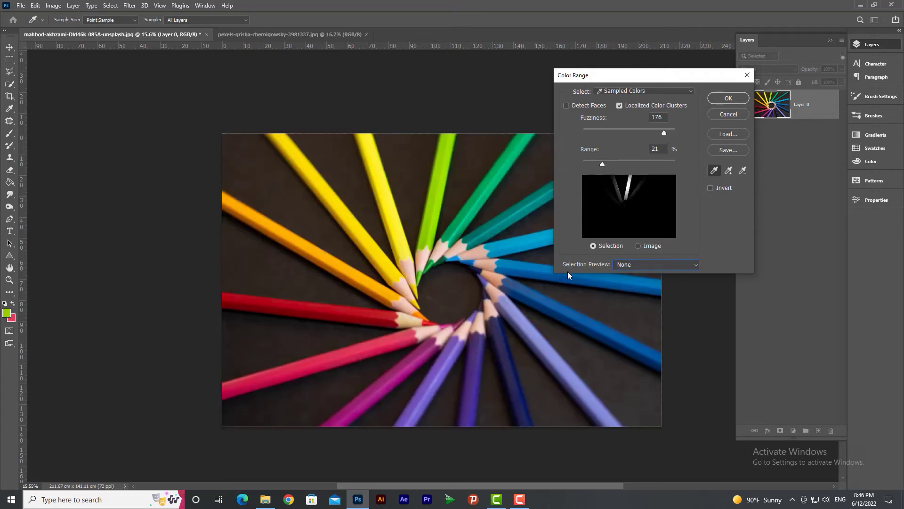
left_click(620, 334)
left_click(574, 392)
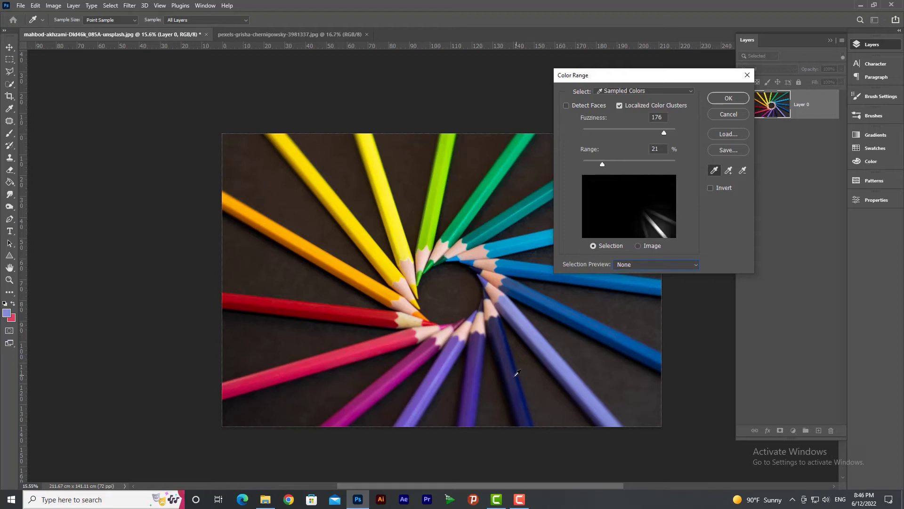
left_click(609, 333)
Preview the blue color range as Quick Mask, White Matte and Grayscale, and set Selection Preview back to None
left_click(634, 265)
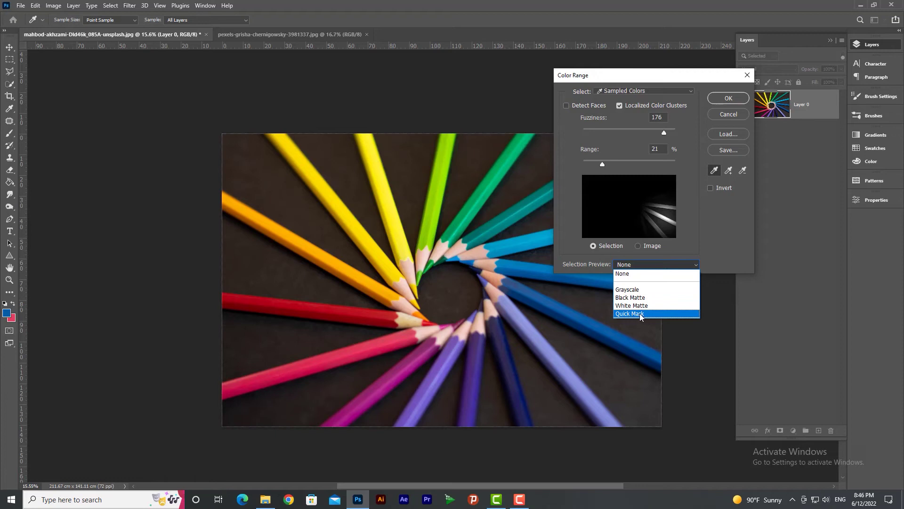
left_click(636, 313)
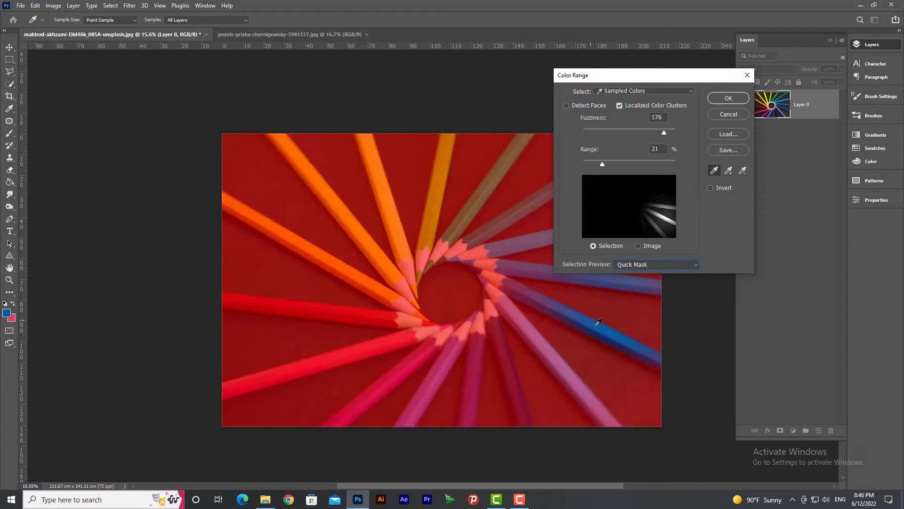
left_click(629, 265)
left_click(631, 305)
left_click(646, 264)
left_click(646, 289)
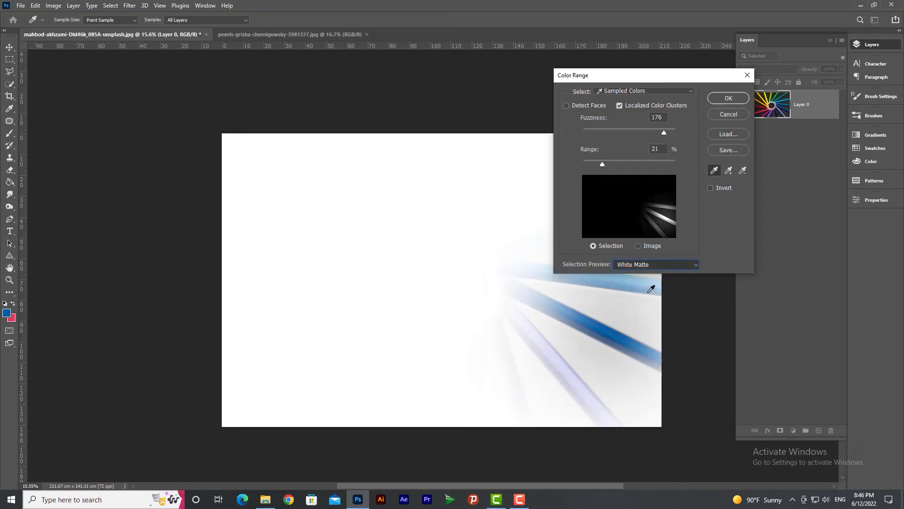
left_click(674, 264)
left_click(654, 275)
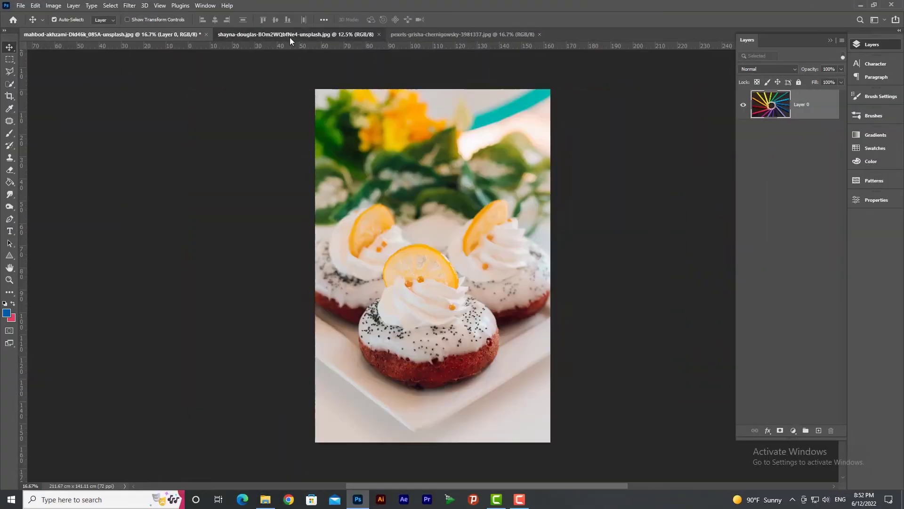
Switch to the iced doughnut photo and start a Focus Area selection, moving its dialog off the front doughnut
left_click(289, 37)
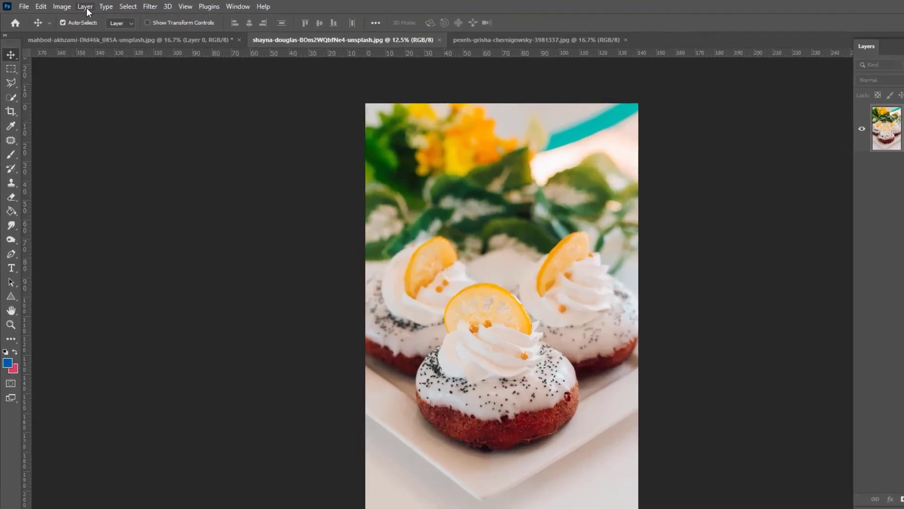
left_click(110, 5)
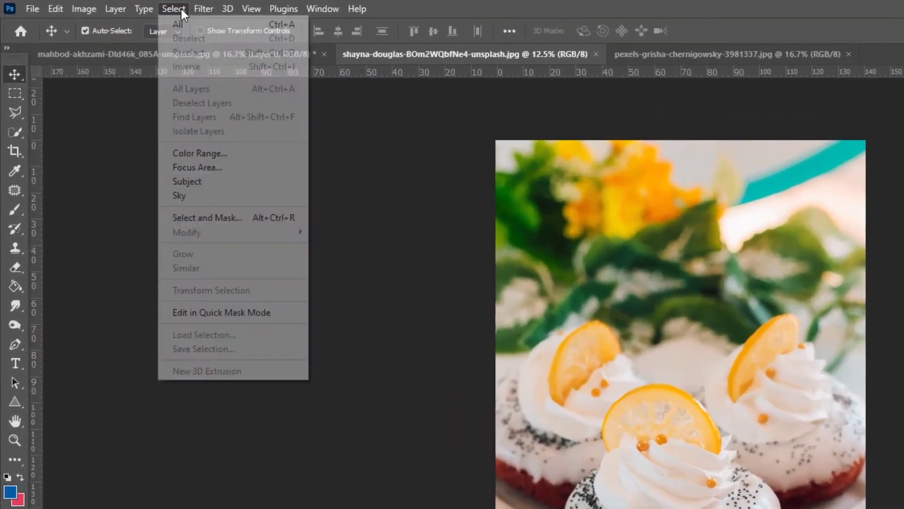
left_click(187, 171)
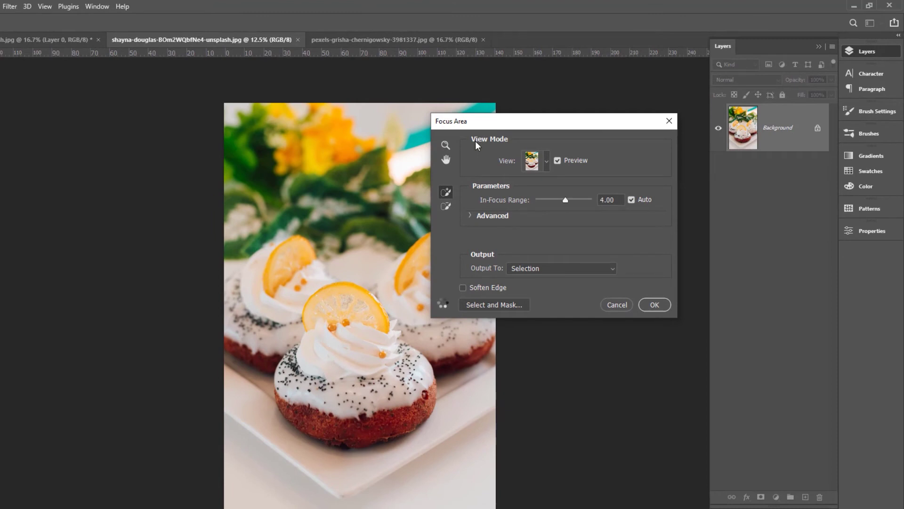
left_click_drag(530, 120, 560, 109)
Compare the Focus Area view modes from Marching Ants through Reveal Layer, and set the view to On White
left_click(578, 150)
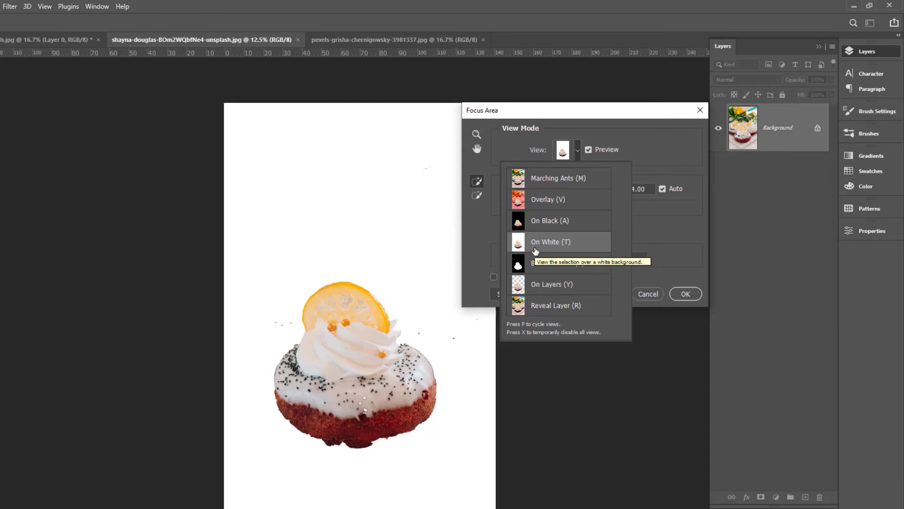
left_click(544, 178)
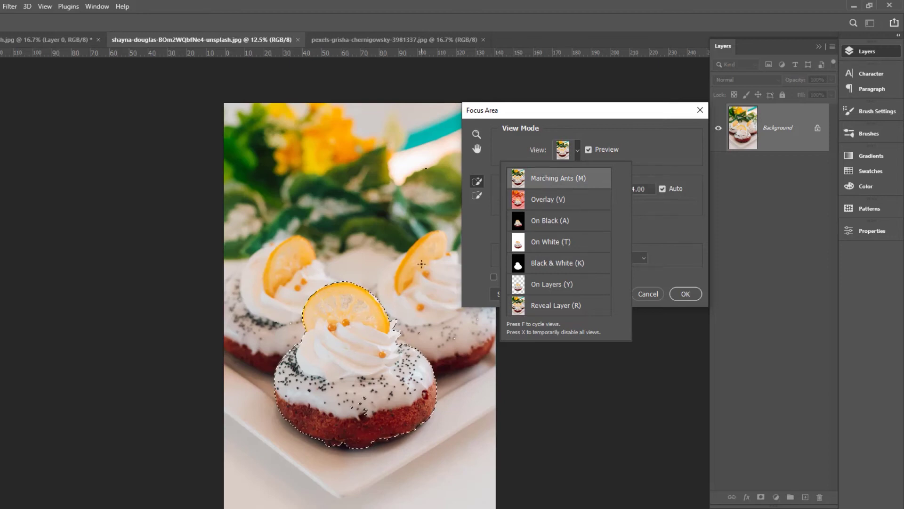
left_click(548, 199)
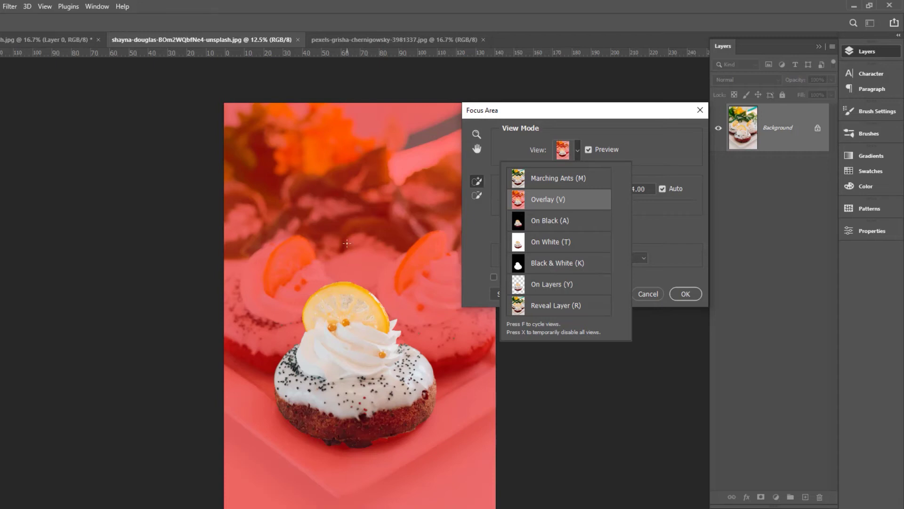
left_click(559, 223)
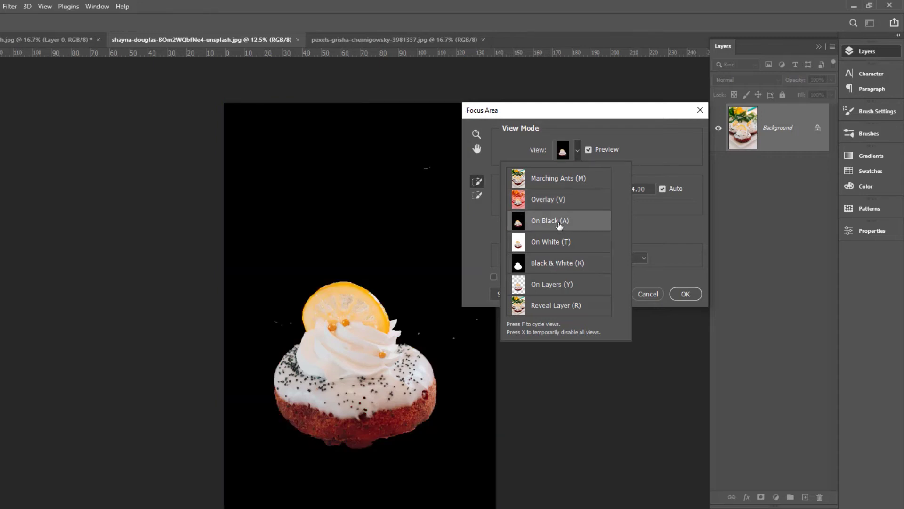
left_click(587, 245)
left_click(589, 269)
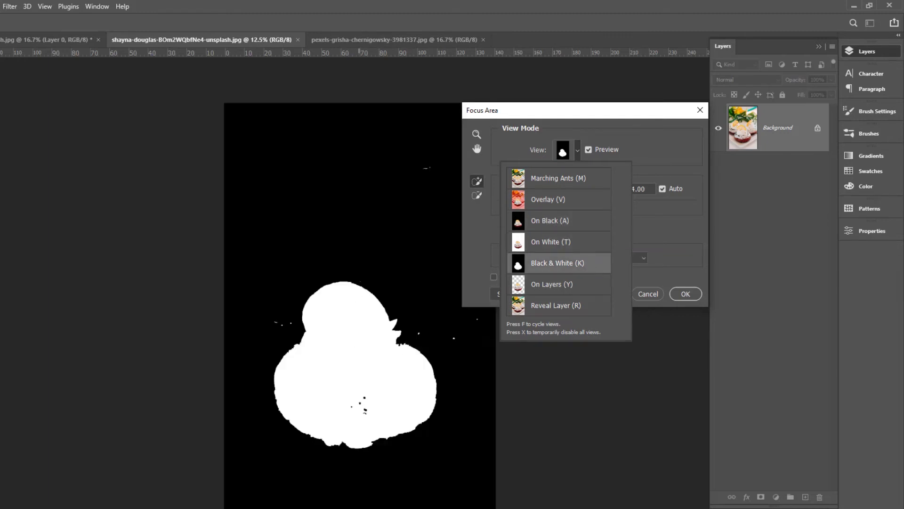
left_click(548, 290)
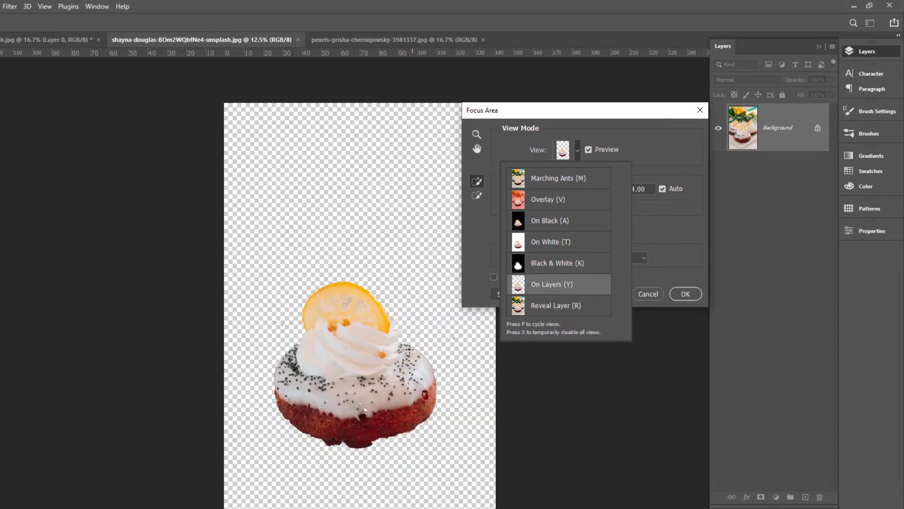
left_click(561, 307)
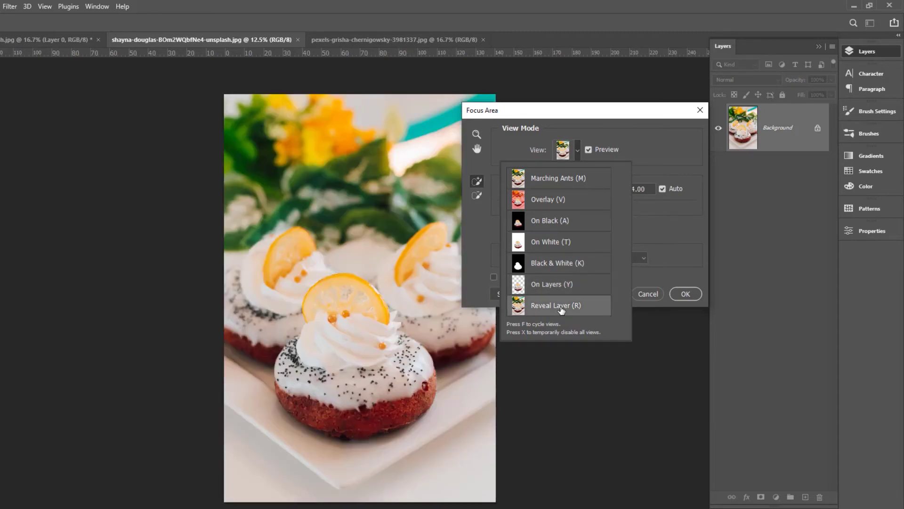
left_click(579, 249)
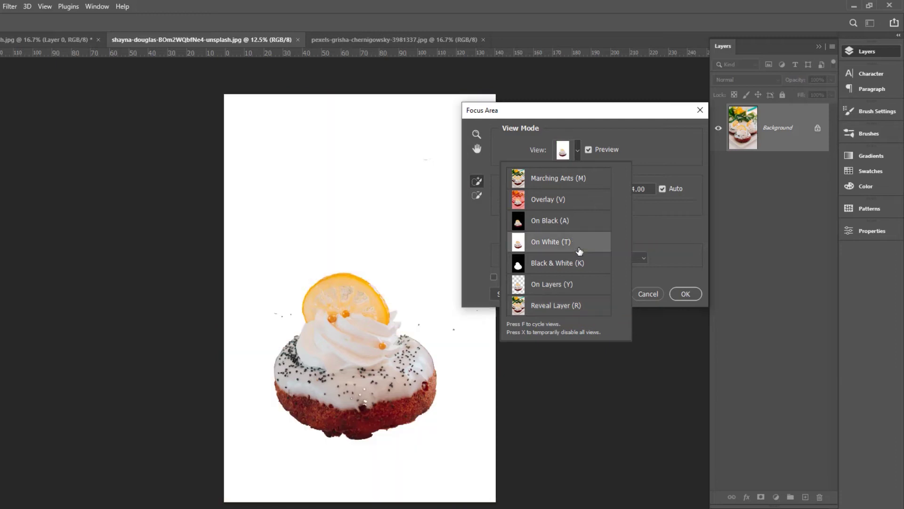
left_click(666, 231)
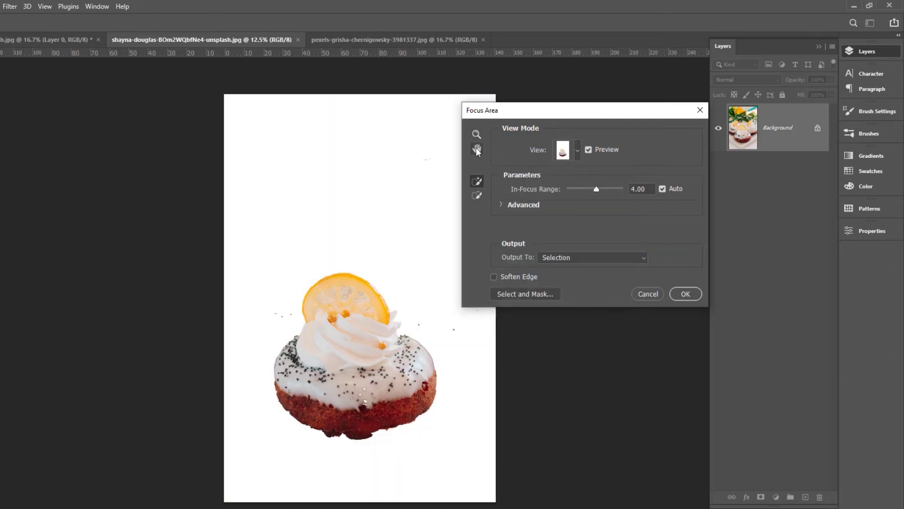
Zoom in to 25% on the front doughnut with the Focus Area Zoom tool to examine the selection's edges
left_click(476, 134)
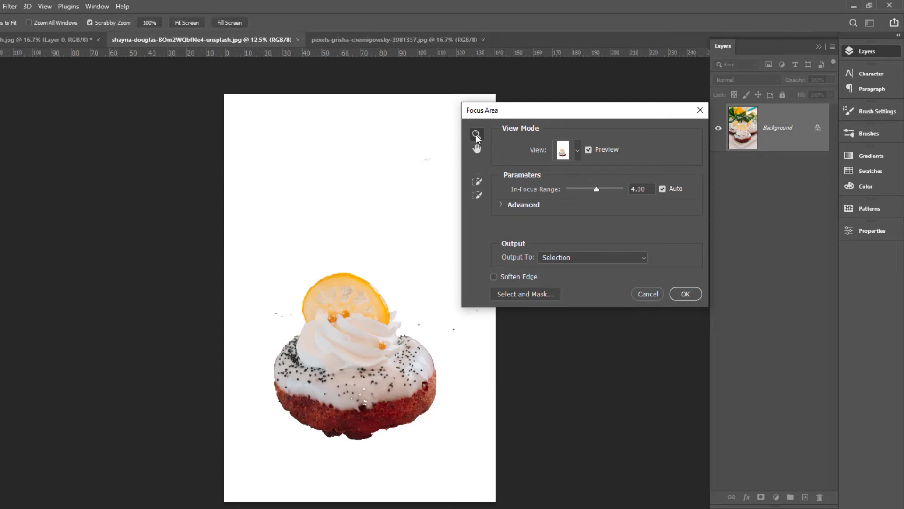
left_click(365, 310)
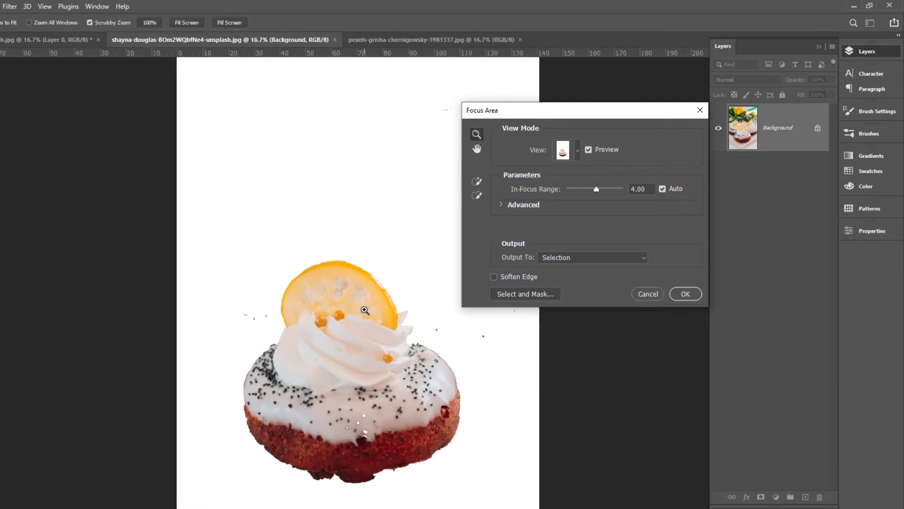
left_click(365, 310)
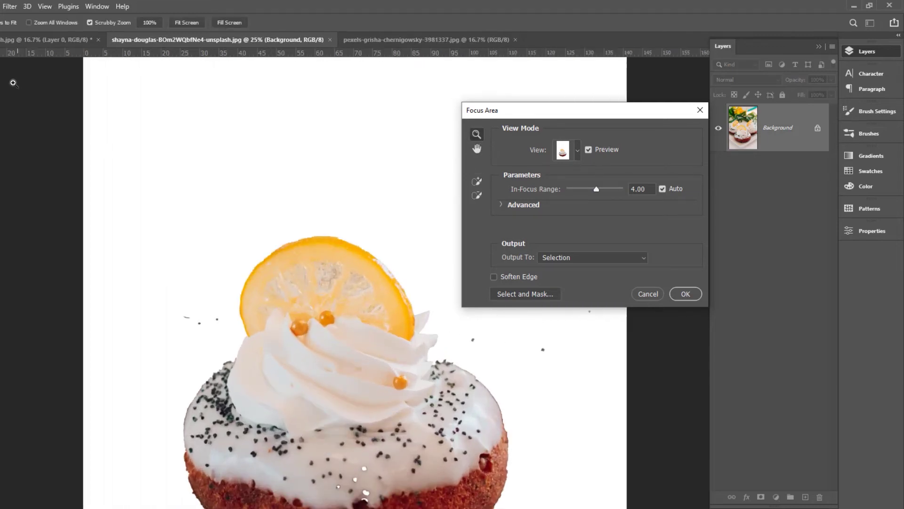
Zoom out to 12.5%, reposition the photo with Focus Area's Hand tool, and compare it with Preview off and on
left_click(325, 292, "alt")
left_click(325, 293, "alt")
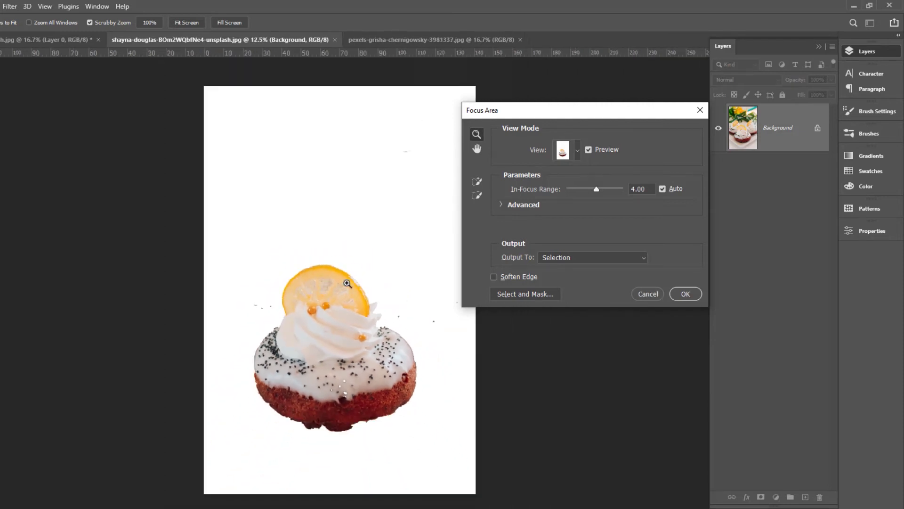
left_click(477, 149)
mouse_move(373, 376)
left_mouse_down()
mouse_move(422, 311)
mouse_move(364, 367)
left_mouse_up()
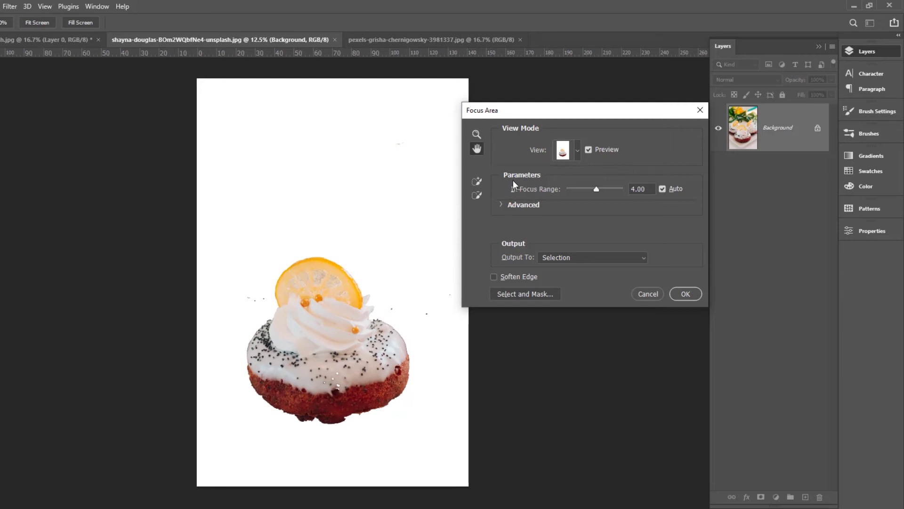
left_click(588, 150)
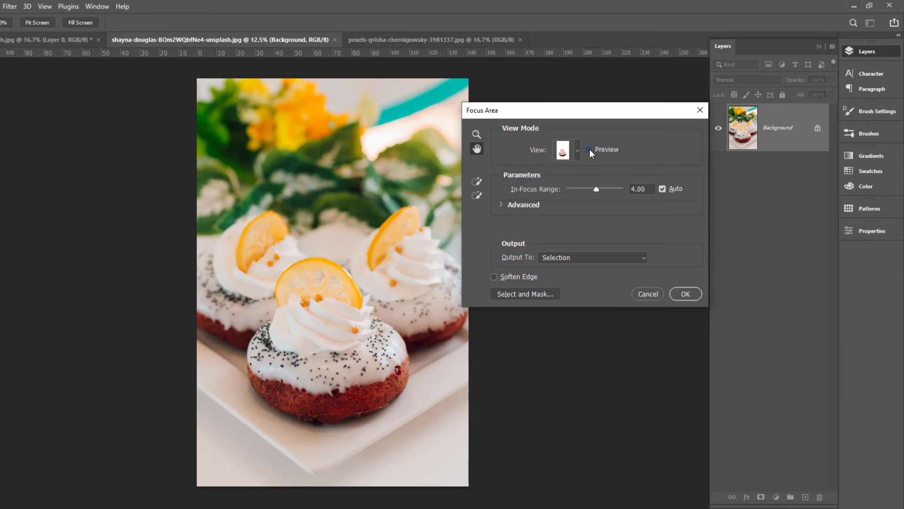
left_click(588, 149)
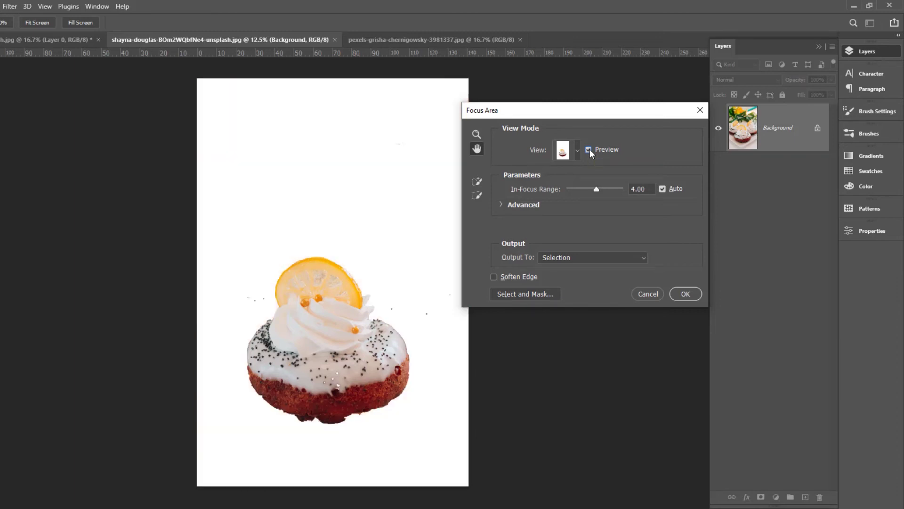
Brush the back-right doughnut area into the Focus Area selection and subtract the patch beside the front lemon slice's upper-left edge
left_click(477, 181)
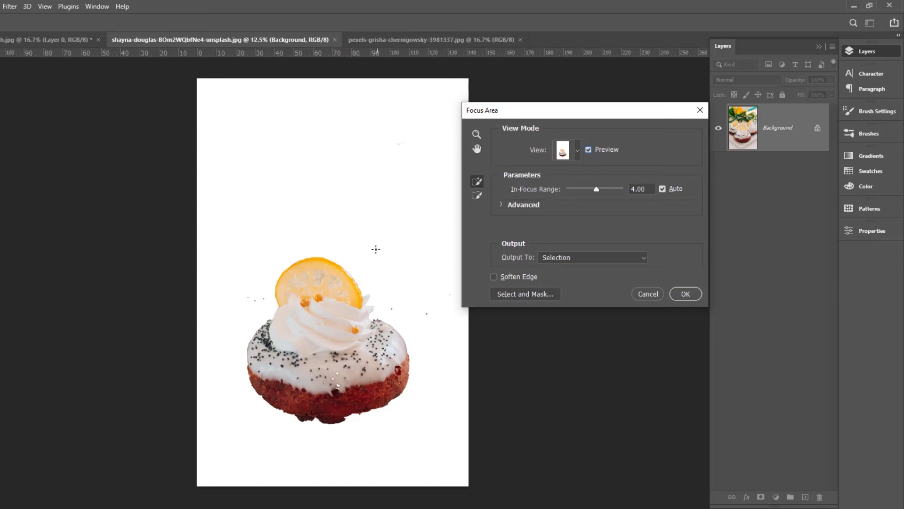
left_click(355, 268)
scroll(356, 268, "up", 1)
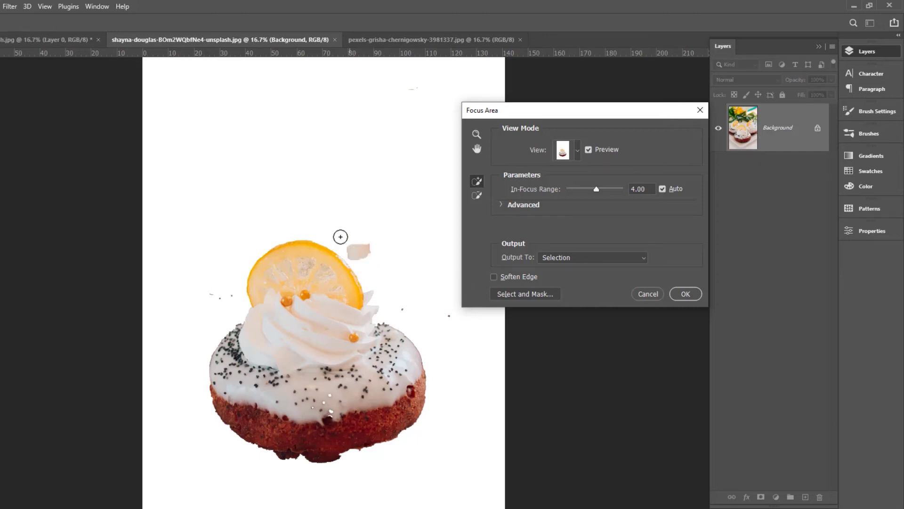
mouse_move(349, 249)
left_mouse_down()
mouse_move(288, 234)
mouse_move(347, 261)
mouse_move(391, 299)
mouse_move(394, 330)
mouse_move(360, 267)
mouse_move(401, 329)
mouse_move(364, 264)
mouse_move(290, 226)
mouse_move(394, 251)
mouse_move(290, 218)
mouse_move(390, 224)
mouse_move(254, 210)
mouse_move(392, 204)
mouse_move(346, 190)
mouse_move(255, 190)
mouse_move(342, 235)
mouse_move(345, 268)
mouse_move(380, 298)
mouse_move(394, 344)
mouse_move(426, 339)
mouse_move(382, 272)
mouse_move(433, 300)
mouse_move(432, 341)
mouse_move(411, 280)
mouse_move(365, 248)
mouse_move(369, 213)
mouse_move(398, 194)
mouse_move(307, 174)
mouse_move(379, 208)
mouse_move(385, 259)
mouse_move(419, 220)
mouse_move(422, 247)
mouse_move(433, 194)
mouse_move(419, 207)
mouse_move(439, 225)
left_mouse_up()
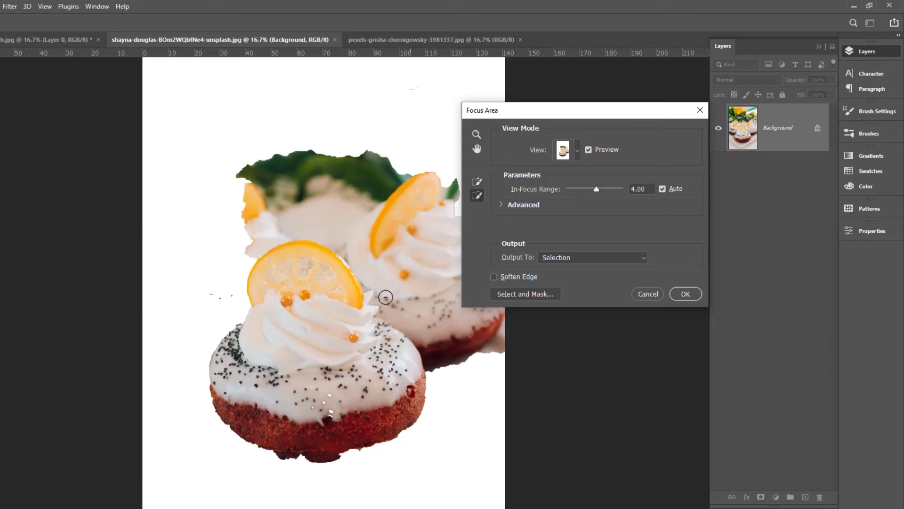
mouse_move(267, 220)
left_mouse_down()
mouse_move(251, 193)
mouse_move(261, 224)
mouse_move(250, 195)
mouse_move(251, 231)
mouse_move(270, 254)
mouse_move(277, 247)
mouse_move(254, 261)
mouse_move(247, 193)
mouse_move(269, 259)
left_mouse_up()
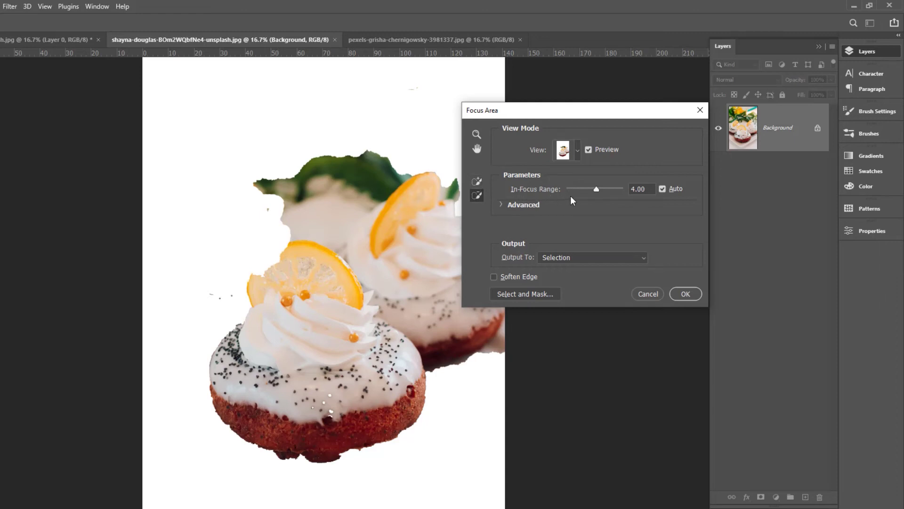
Try In-Focus Range values of 5.50, 7.50, 1.36 and 3.21, and settle on 4.21
left_click_drag(596, 190, 608, 189)
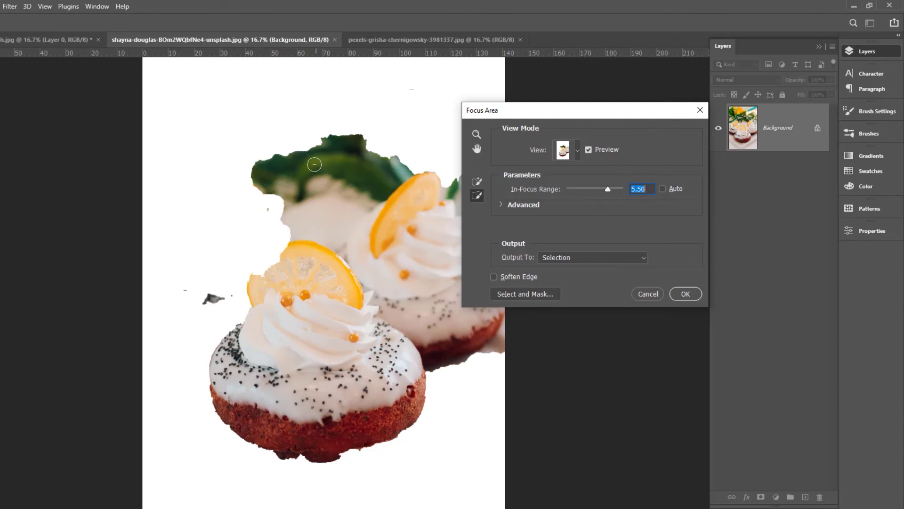
left_click(623, 188)
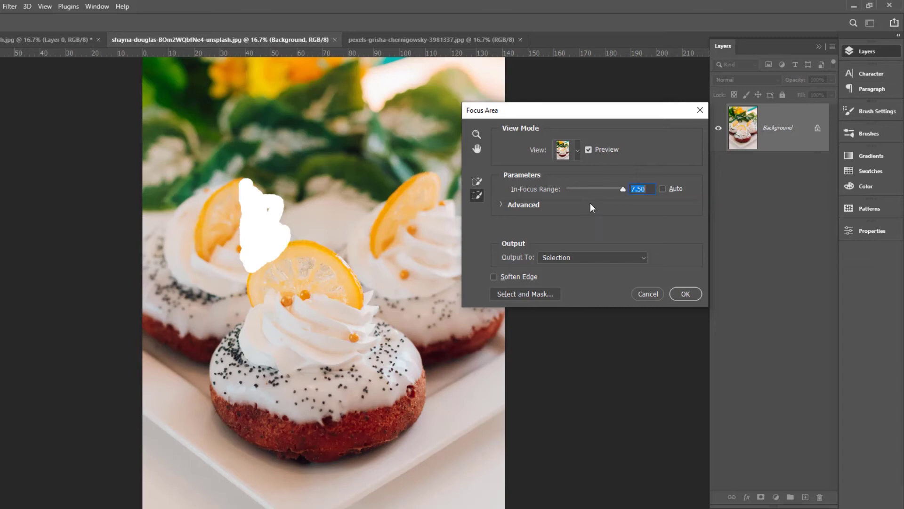
left_click_drag(623, 188, 577, 187)
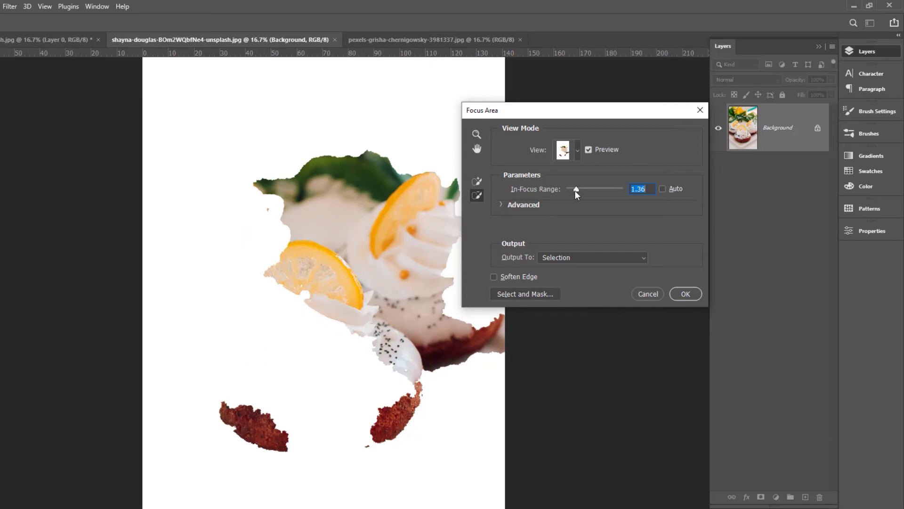
left_click_drag(578, 189, 592, 188)
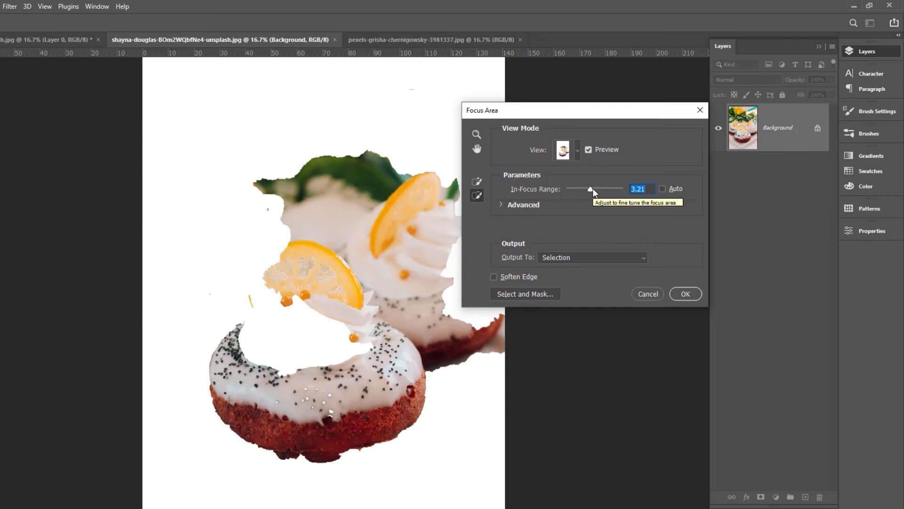
left_click_drag(590, 188, 598, 187)
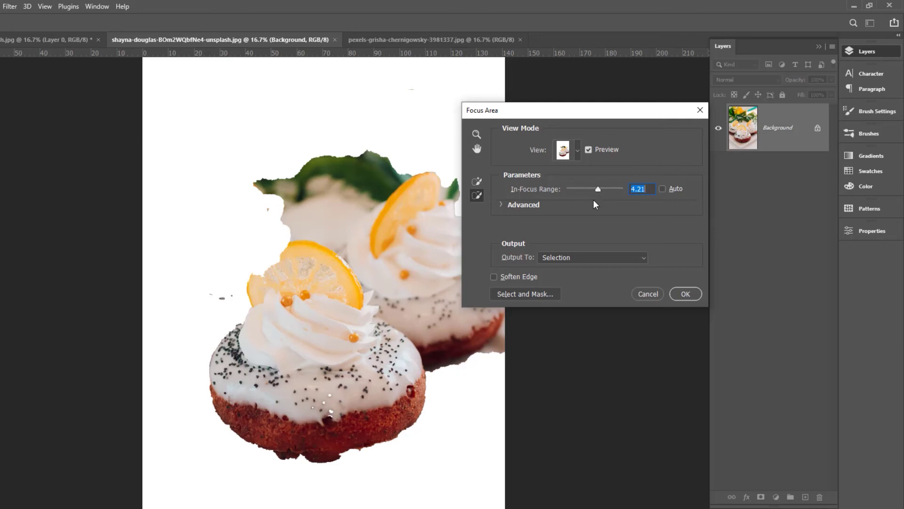
Expand Focus Area's Advanced settings, try an Image Noise Level of 0.054, and set it to 0.005
left_click(502, 205)
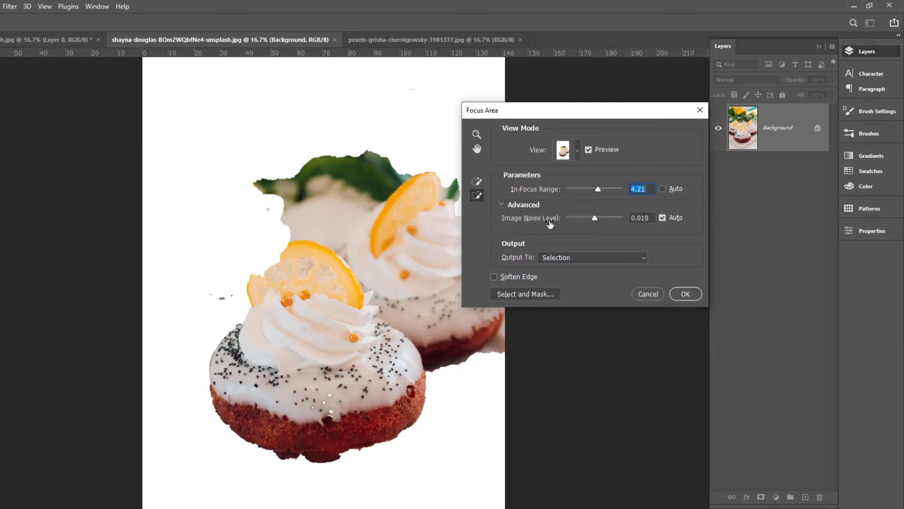
left_click_drag(595, 216, 608, 216)
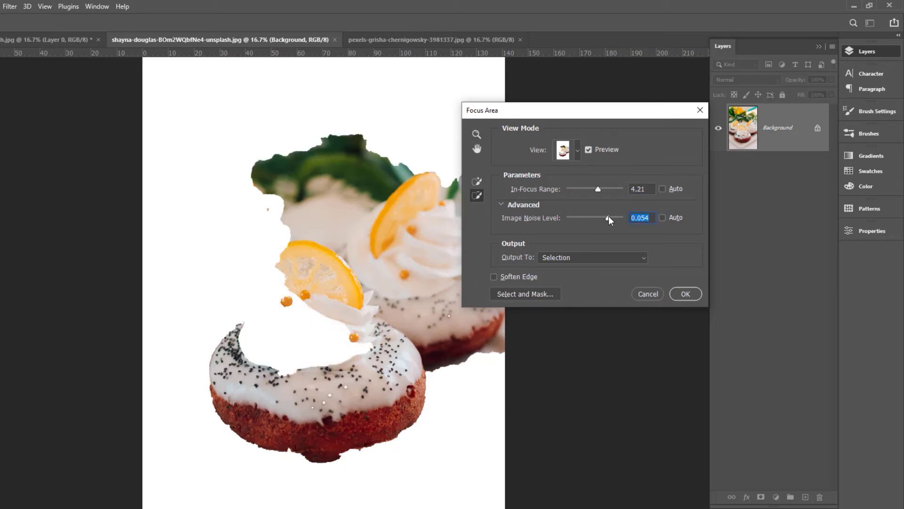
left_click_drag(609, 221, 577, 219)
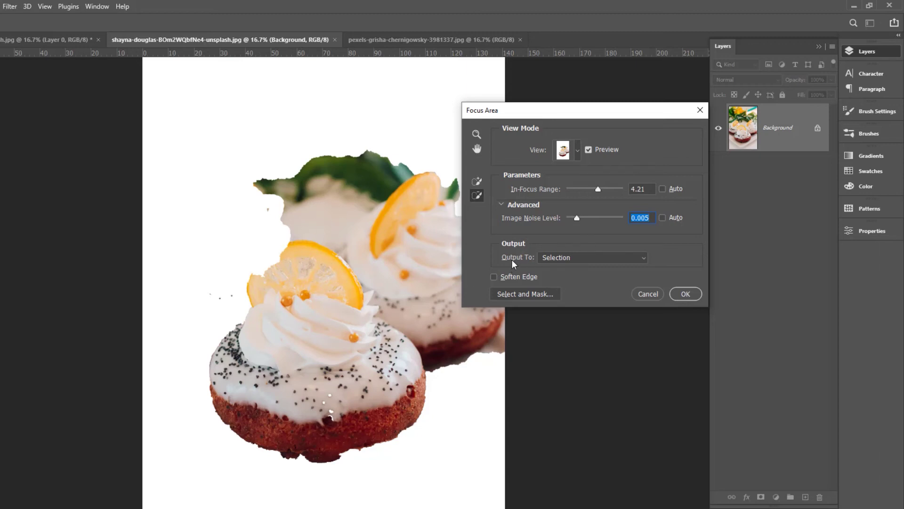
Output the Focus Area result as a Selection, and deselect it
left_click(579, 258)
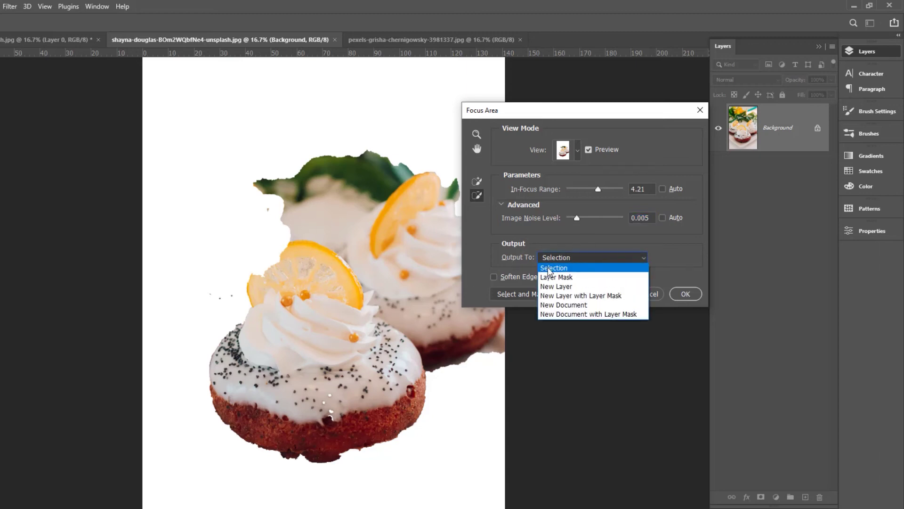
left_click(560, 268)
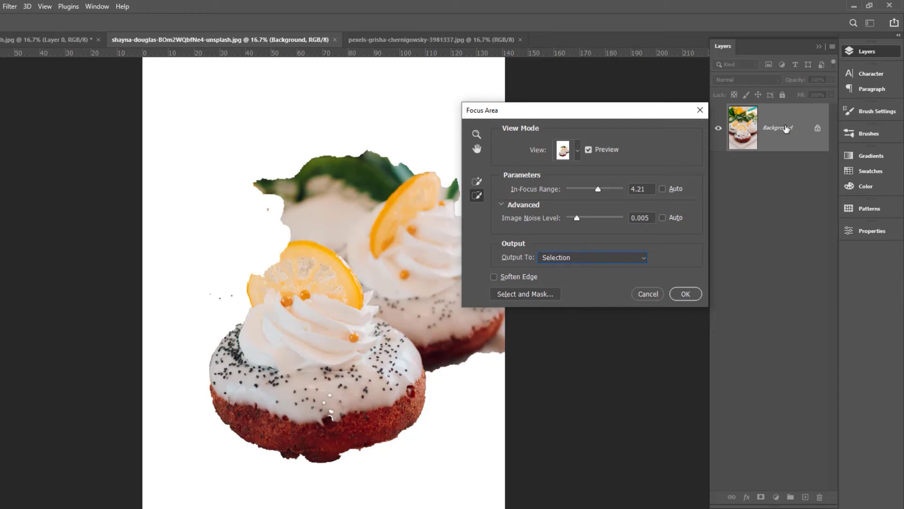
left_click(699, 294)
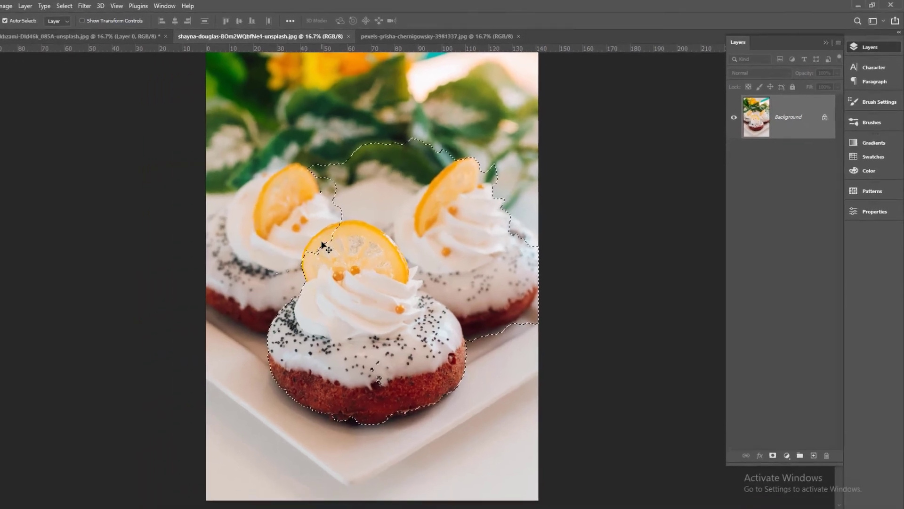
key("ctrl+d")
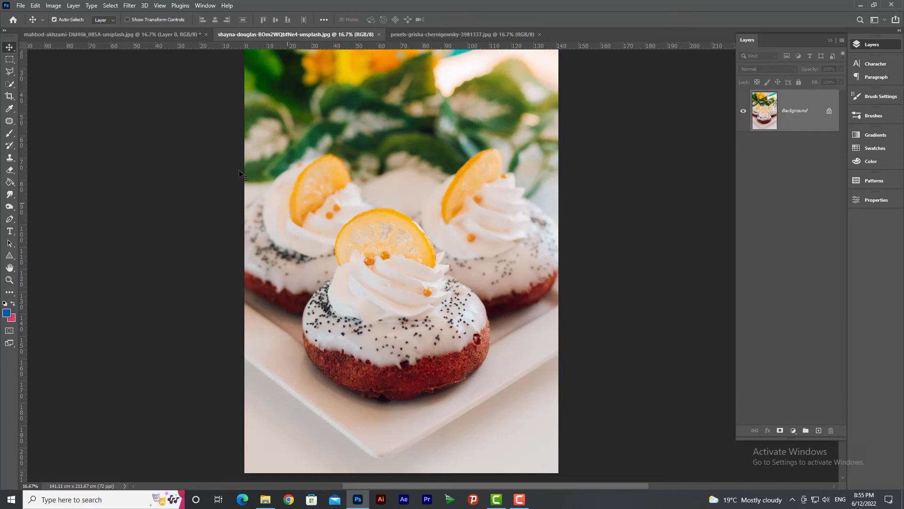
Run Focus Area again with the output set to Layer Mask, and delete the resulting mask from the layer
left_click(109, 6)
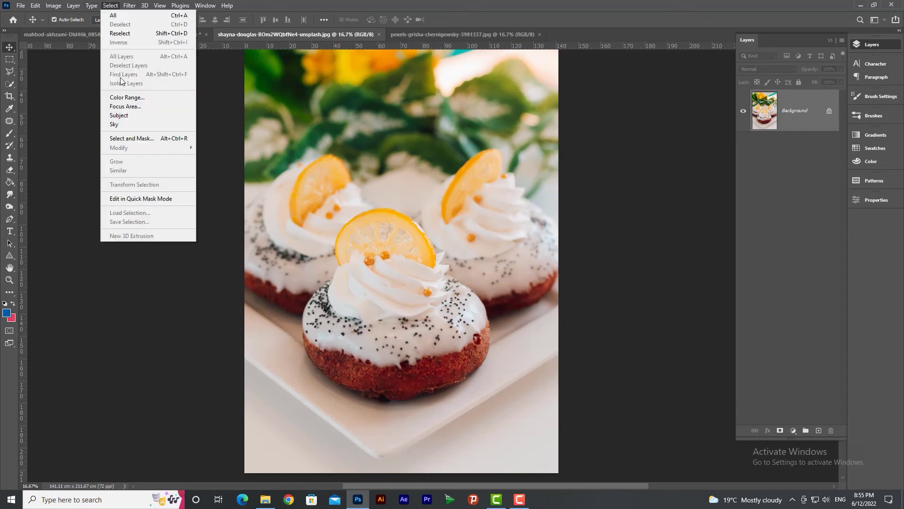
left_click(128, 106)
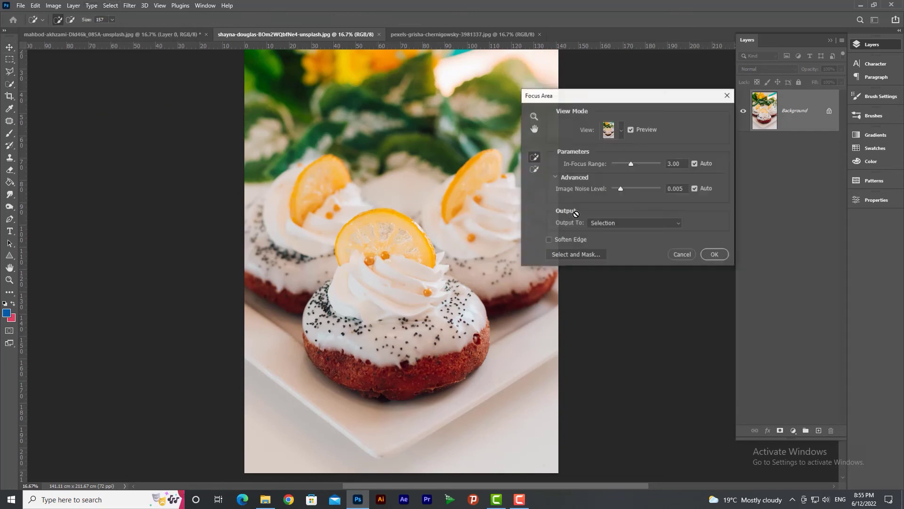
left_click(619, 224)
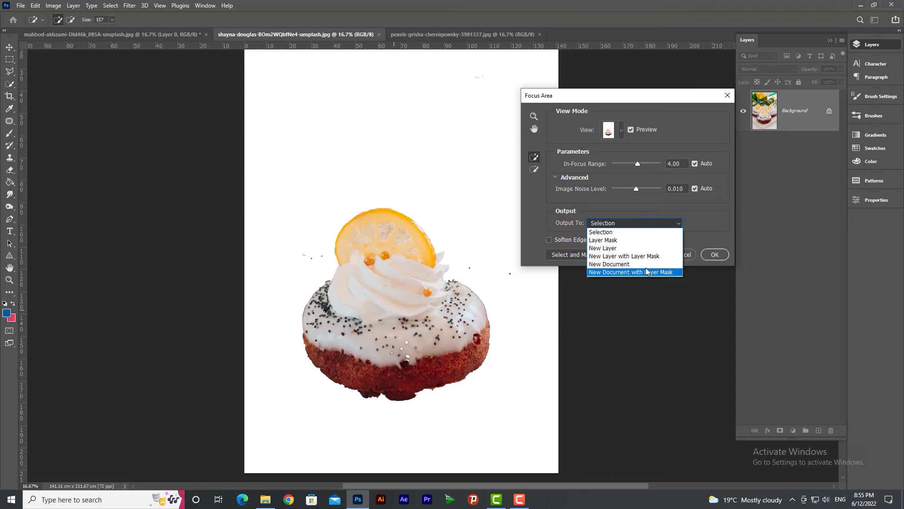
left_click(604, 240)
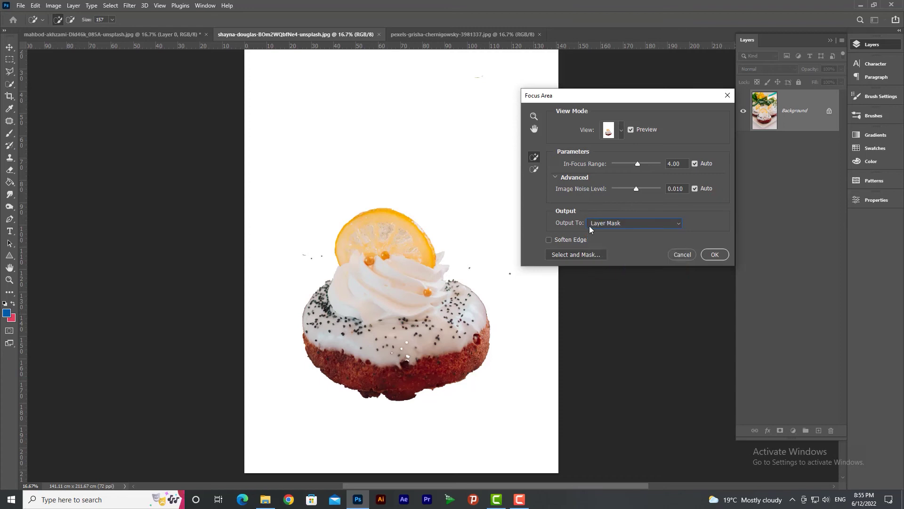
left_click(712, 254)
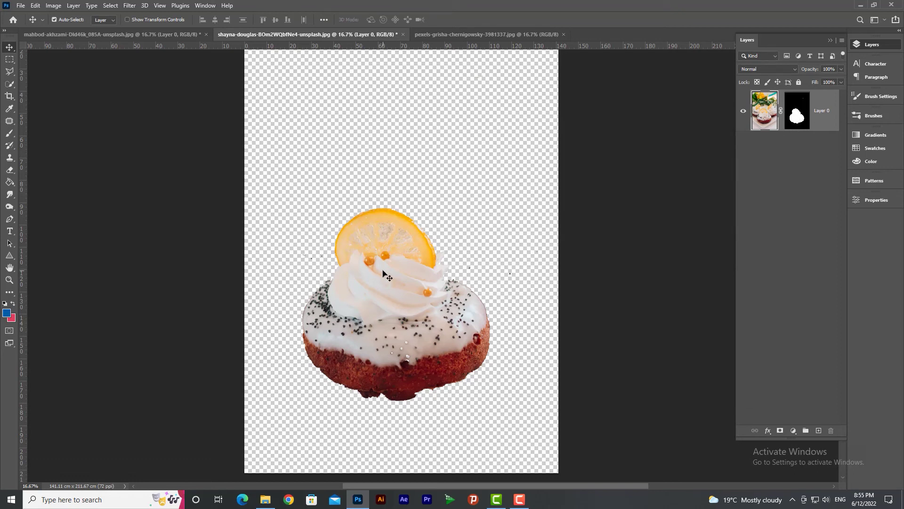
right_click(794, 118)
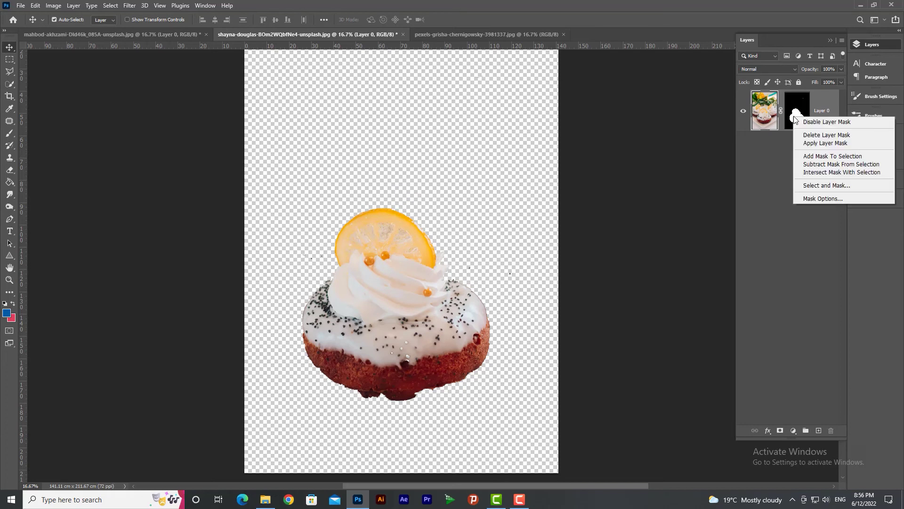
left_click(827, 135)
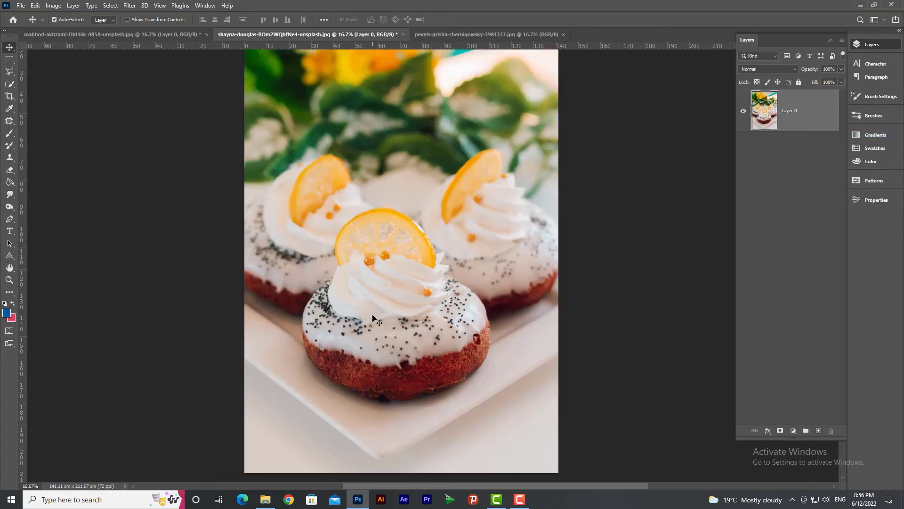
Run Focus Area on Layer 0 and output the in-focus doughnut to a New Layer
left_click(110, 6)
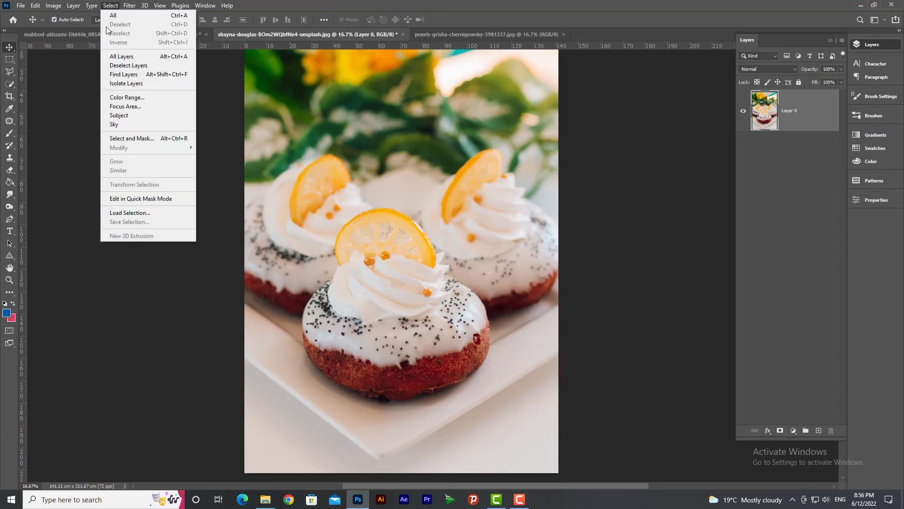
left_click(119, 107)
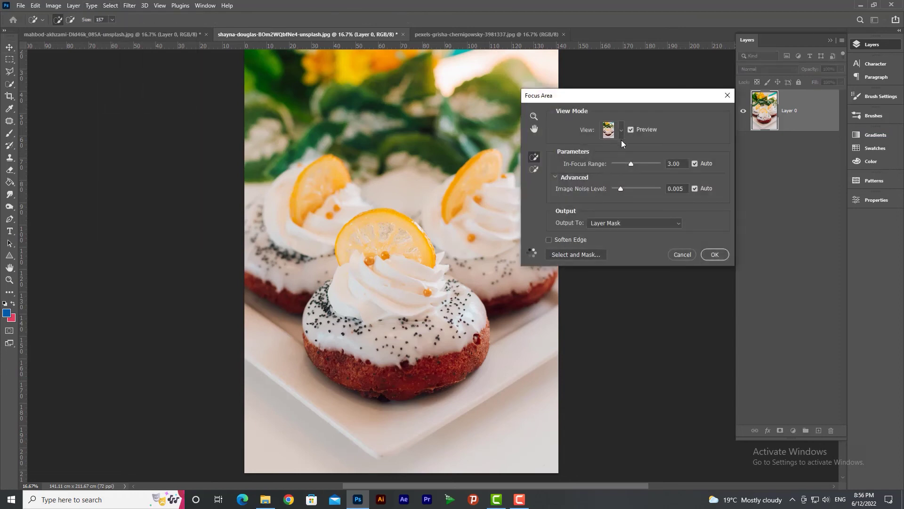
left_click(627, 223)
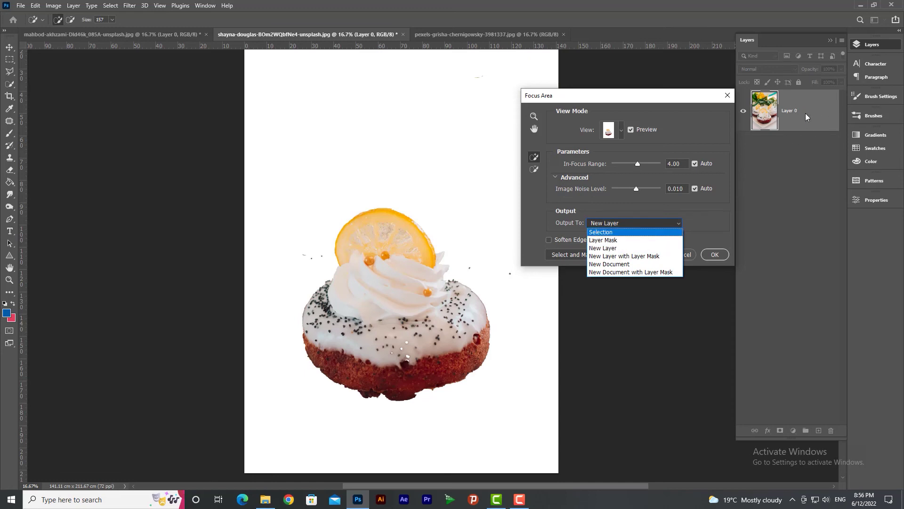
left_click(618, 248)
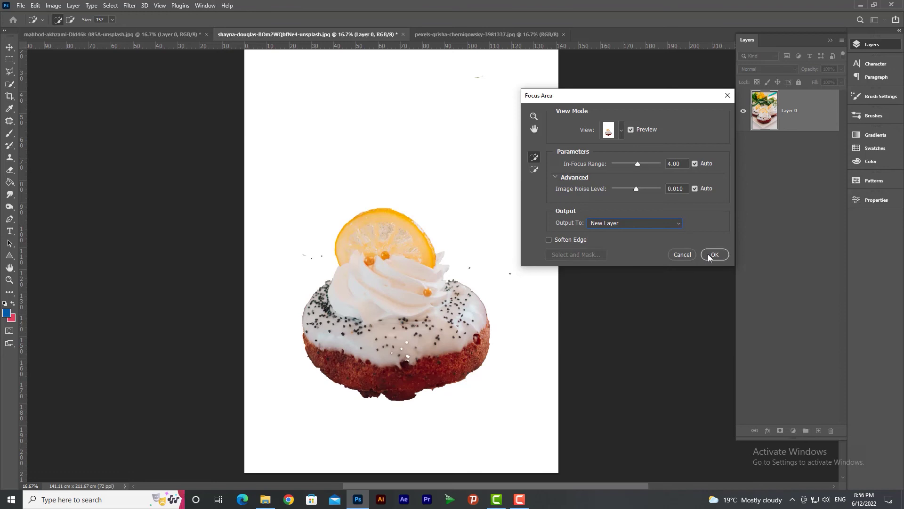
left_click(708, 253)
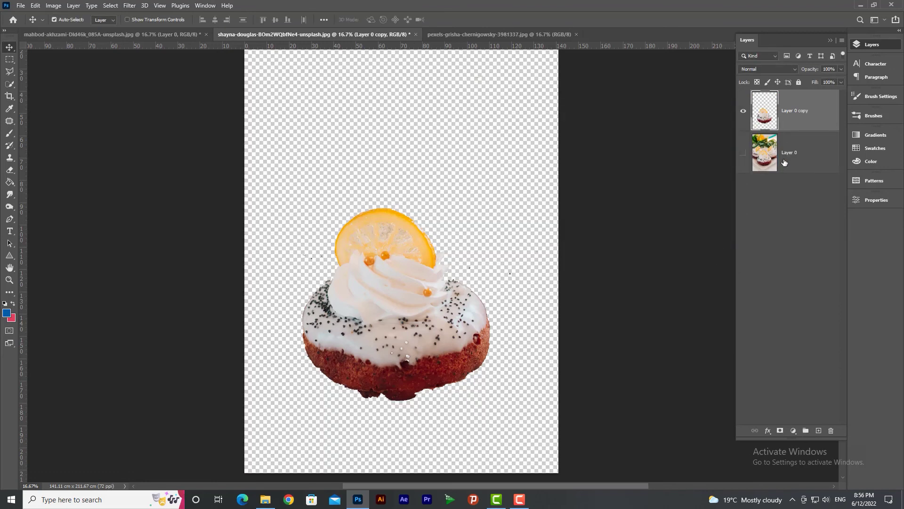
Compare the cutout layer with Layer 0 by toggling their visibility, and shift the cutout doughnut slightly up and to the right
left_click(744, 112)
left_click(744, 112)
left_click(743, 112)
left_click(745, 153)
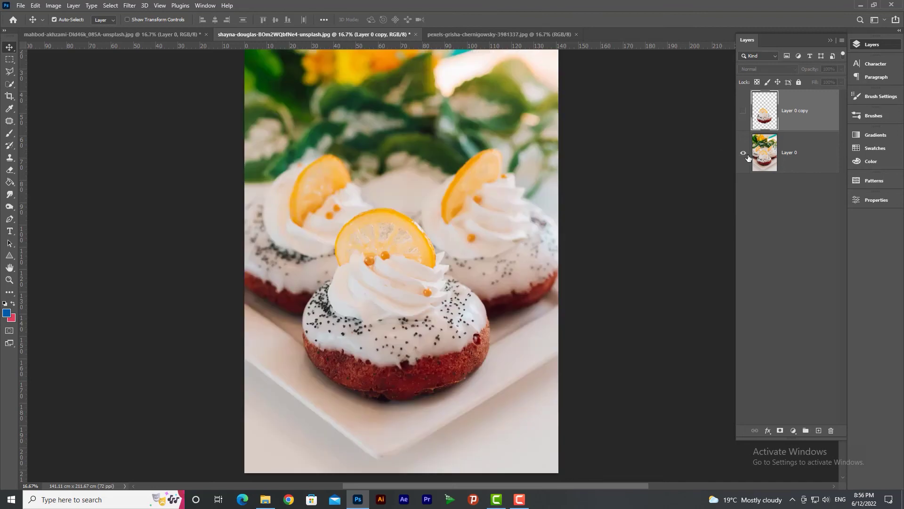
left_click(744, 153)
left_click(744, 111)
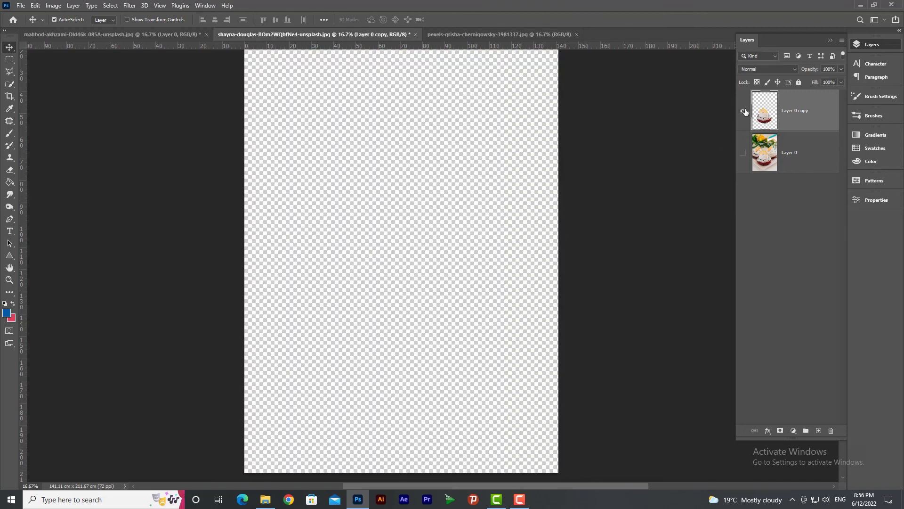
mouse_move(447, 278)
left_mouse_down()
mouse_move(453, 260)
mouse_move(459, 270)
left_mouse_up()
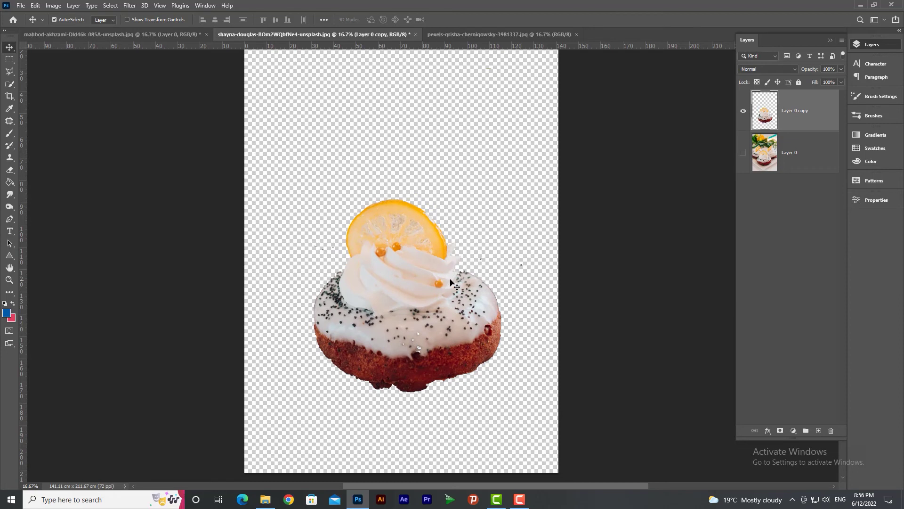
Delete the Layer 0 copy cutout and make Layer 0 visible
left_click_drag(807, 116, 831, 431)
left_click(744, 112)
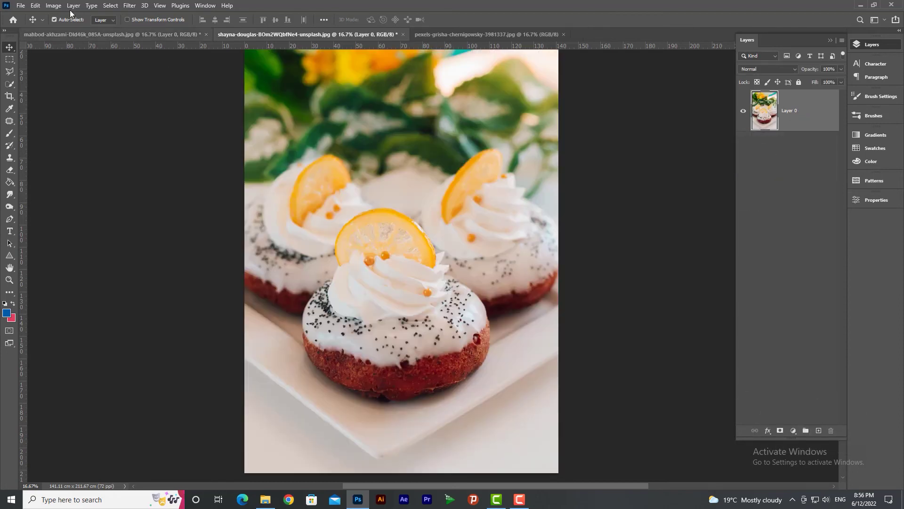
Run Focus Area on Layer 0 with the output set to New Layer with Layer Mask, and undo the result
left_click(111, 5)
left_click(126, 107)
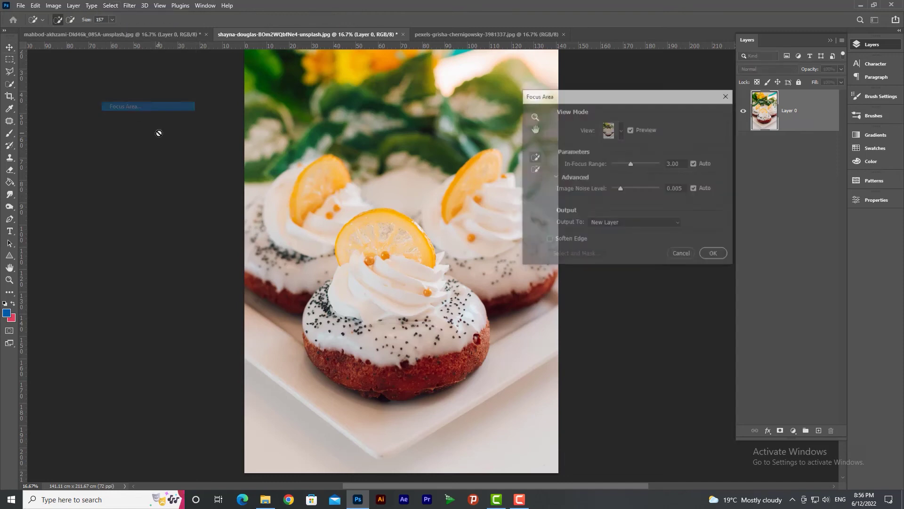
left_click(643, 224)
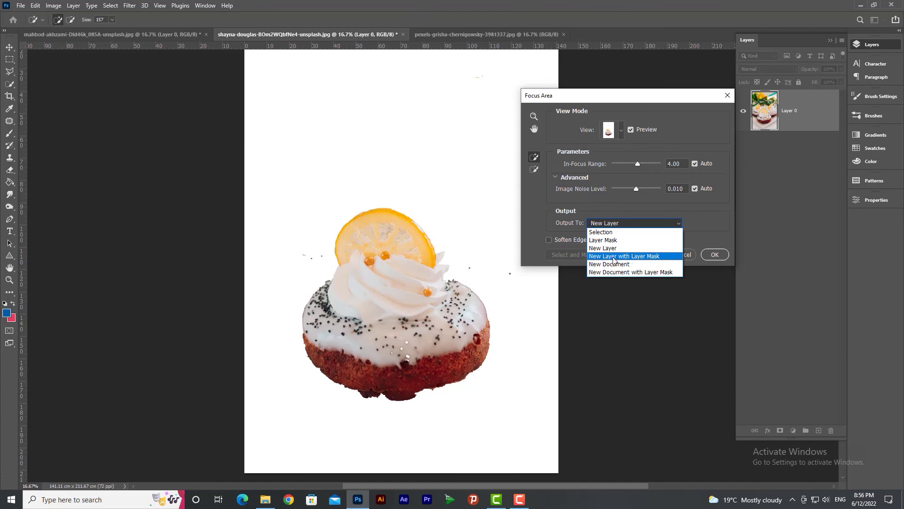
left_click(658, 256)
left_click(712, 254)
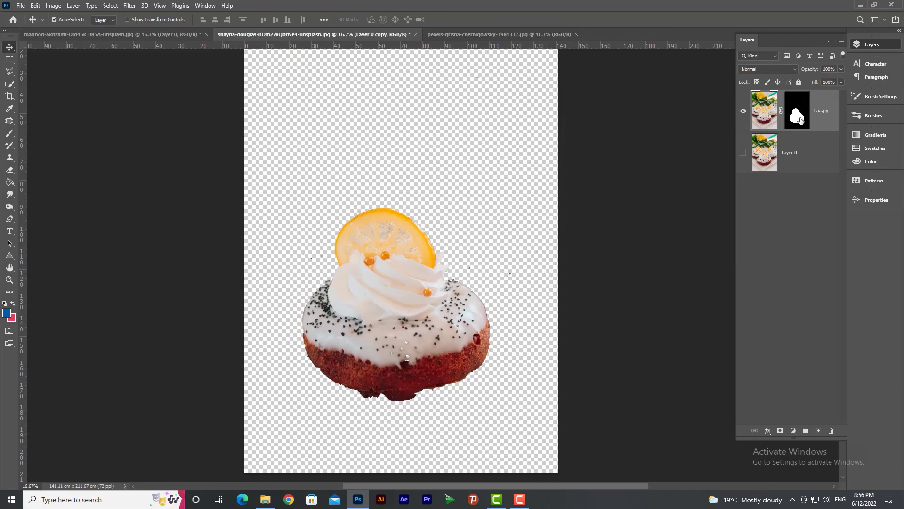
key("ctrl+z")
Run Focus Area on Layer 0 and output the in-focus doughnut to a New Document
left_click(111, 6)
left_click(135, 108)
left_click(612, 223)
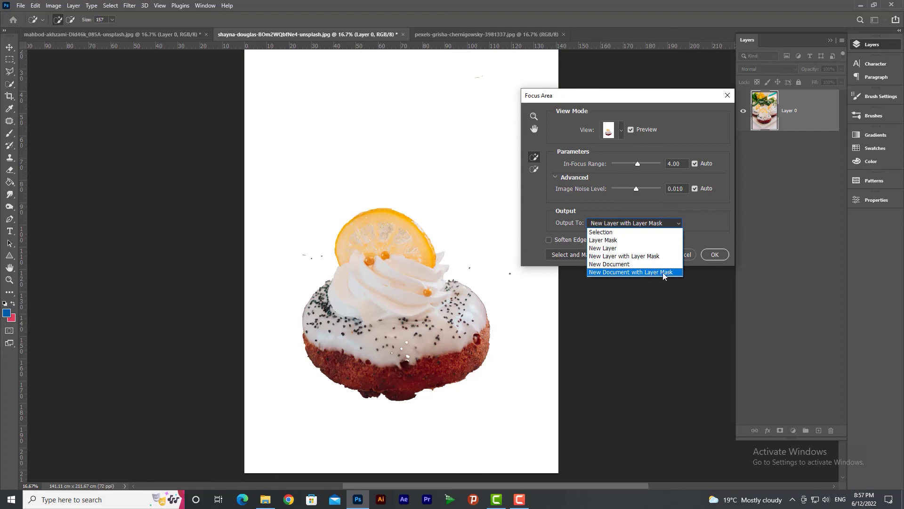
left_click(621, 264)
left_click(714, 255)
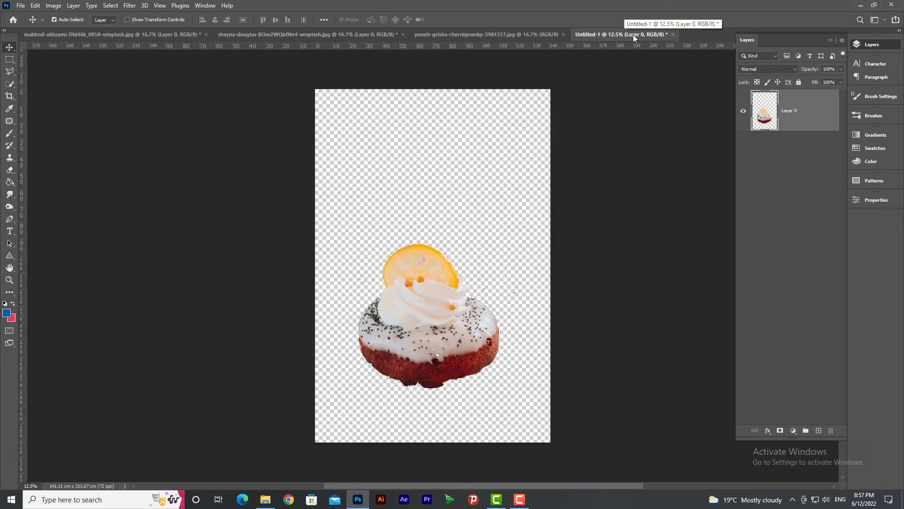
Compare the new cutout document with the original doughnut photo, ending on the original
left_click(354, 34)
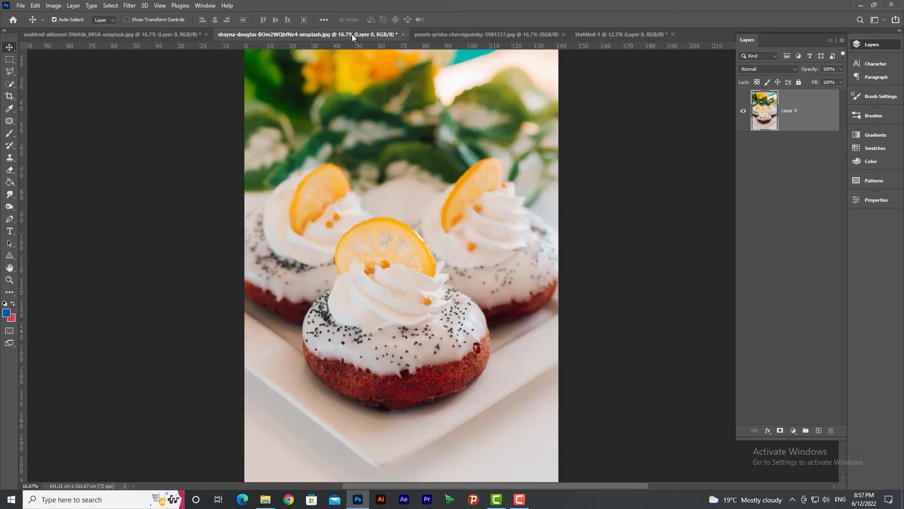
left_click(598, 35)
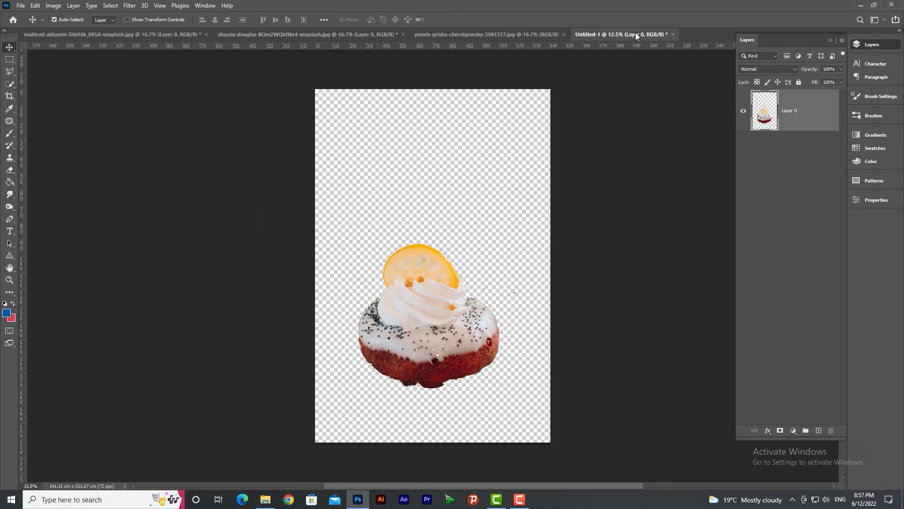
left_click(353, 35)
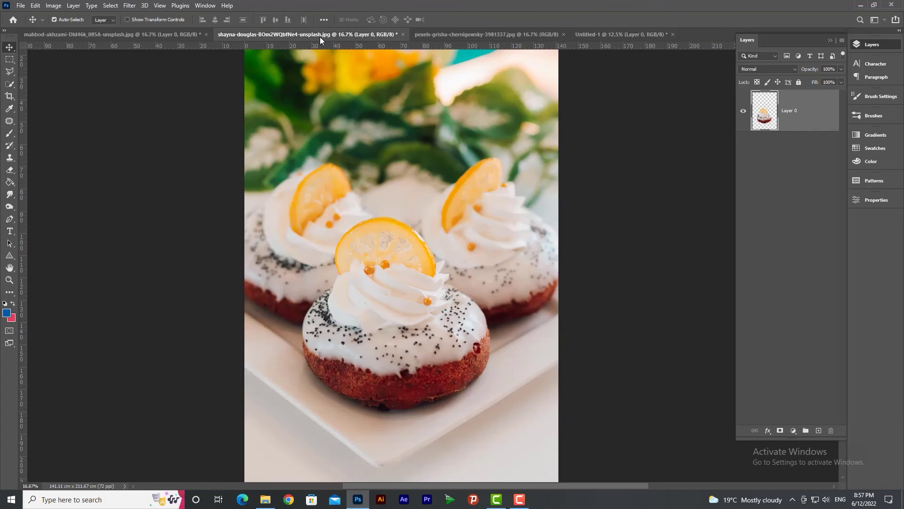
Run Focus Area on the doughnut photo and output the result to a New Document with Layer Mask
left_click(110, 5)
left_click(128, 106)
left_click(609, 224)
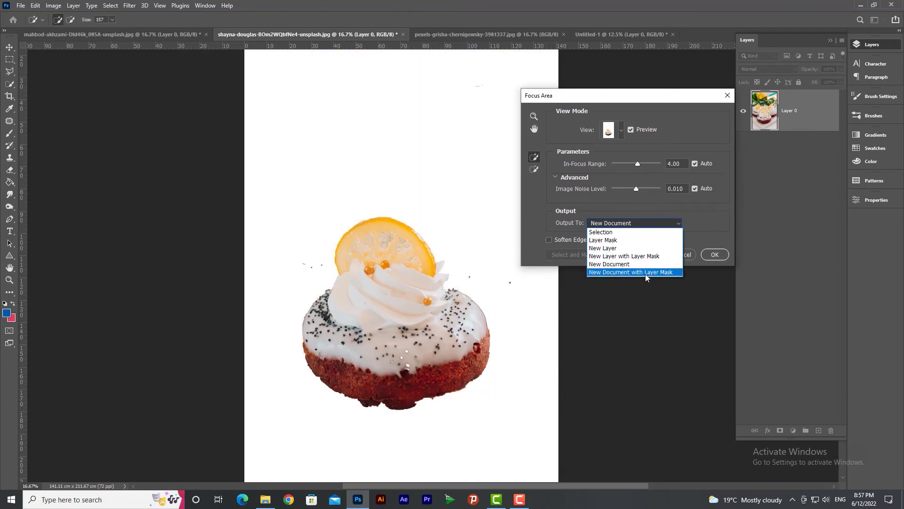
left_click(666, 273)
left_click(713, 255)
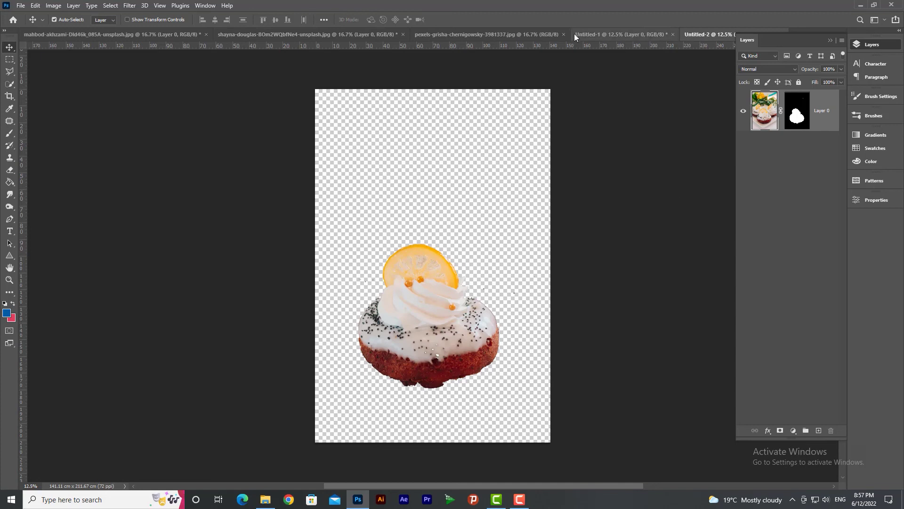
Run Focus Area on the original doughnut photo with the output set to Selection and Soften Edge enabled
left_click(272, 34)
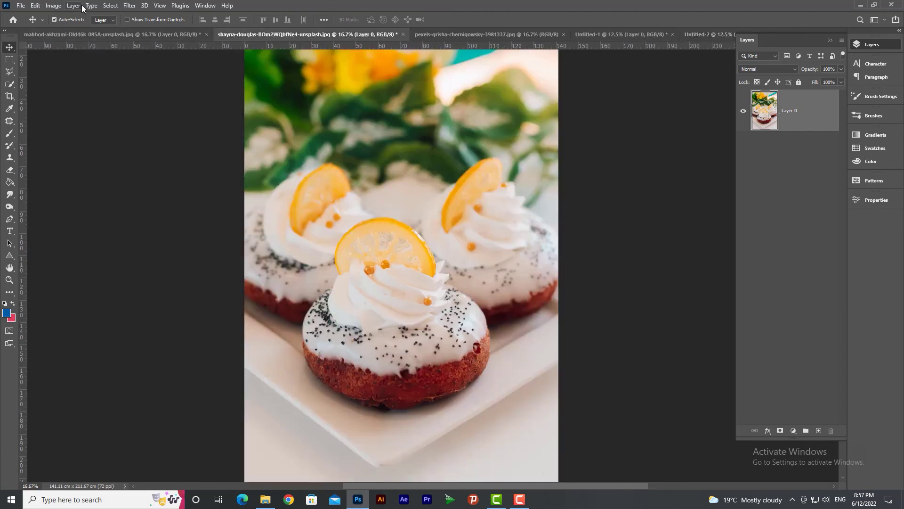
left_click(110, 5)
left_click(125, 107)
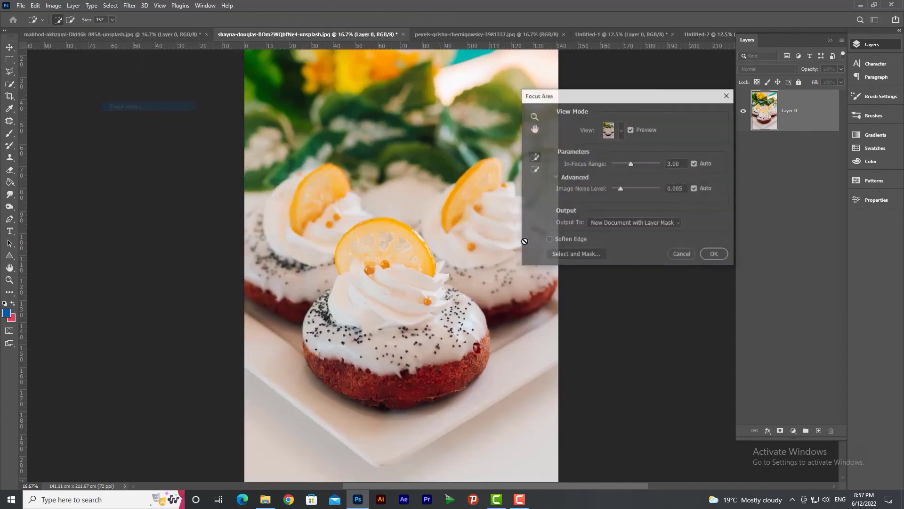
left_click(611, 223)
left_click(617, 232)
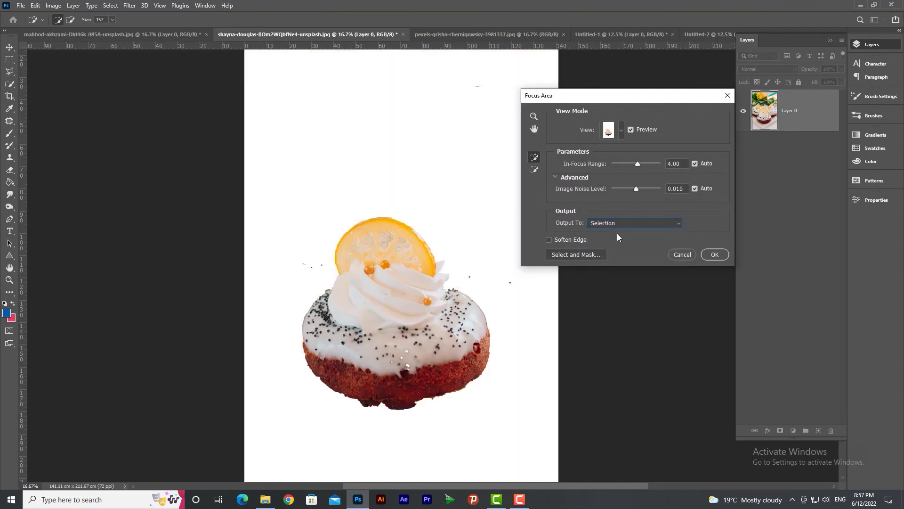
left_click(555, 241)
Show the focus selection in Marching Ants view, and accept it through Select and Mask with the default settings
left_click(622, 132)
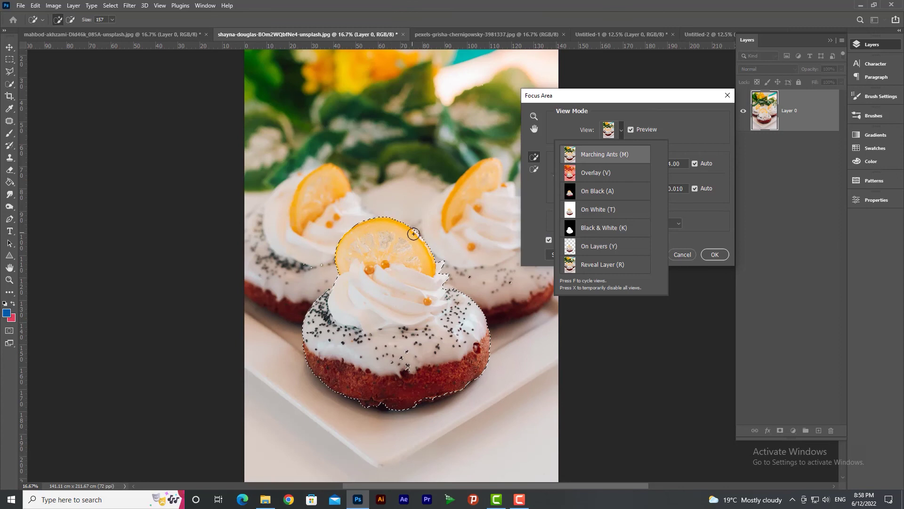
left_click(693, 220)
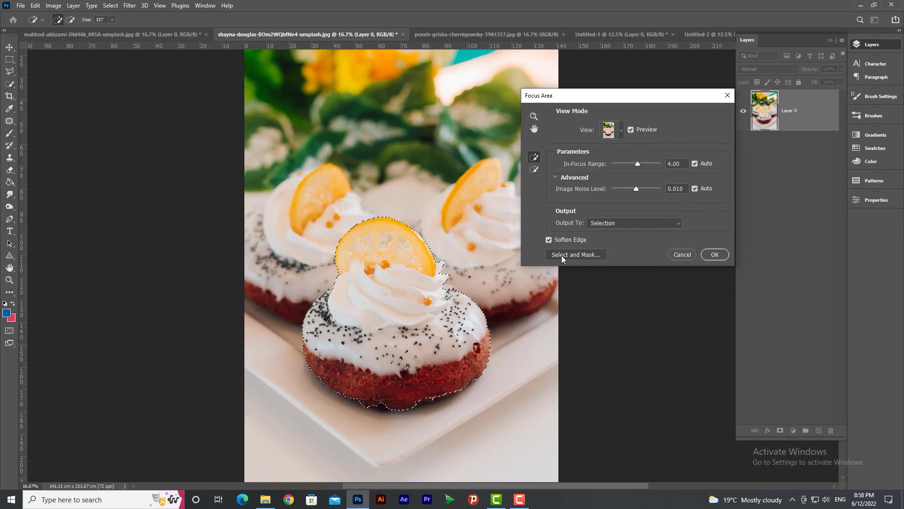
left_click(581, 255)
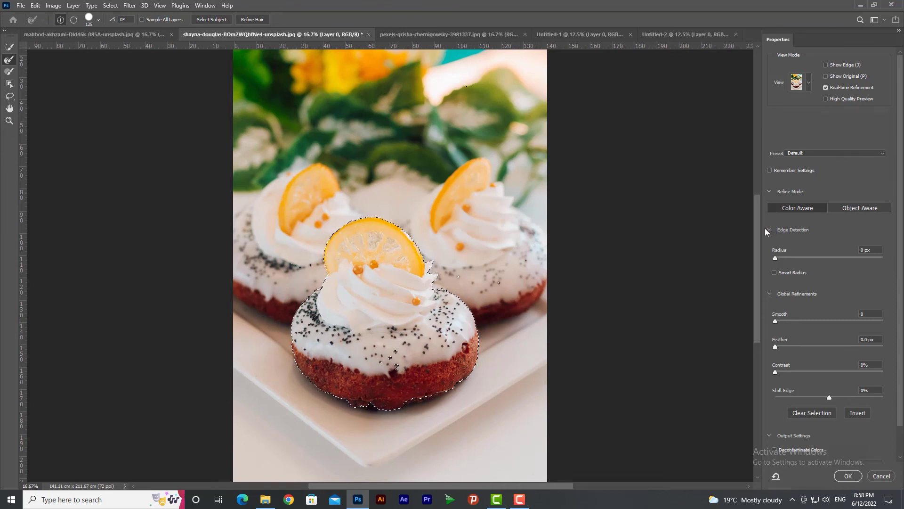
key("Return")
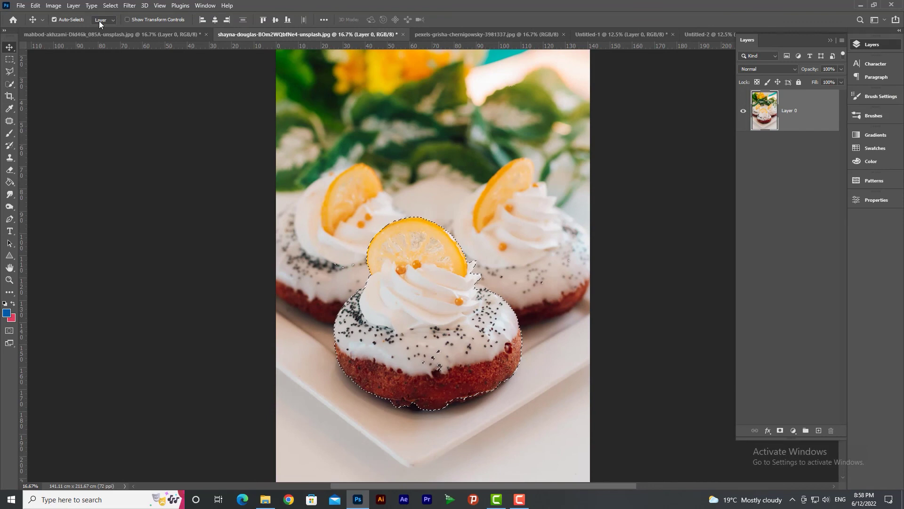
Start Color Range on the portrait photo with Skin Tones as the selected range, and move the dialog clear of the image
left_click(530, 35)
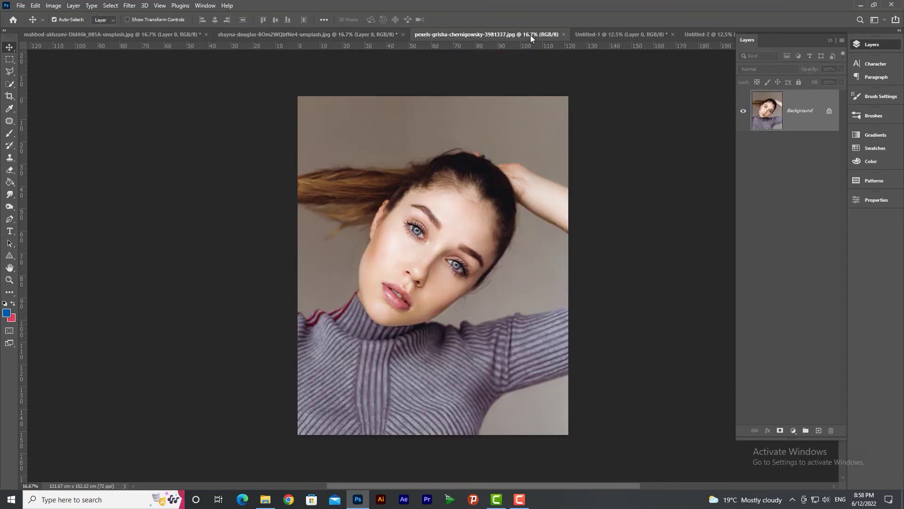
left_click(111, 5)
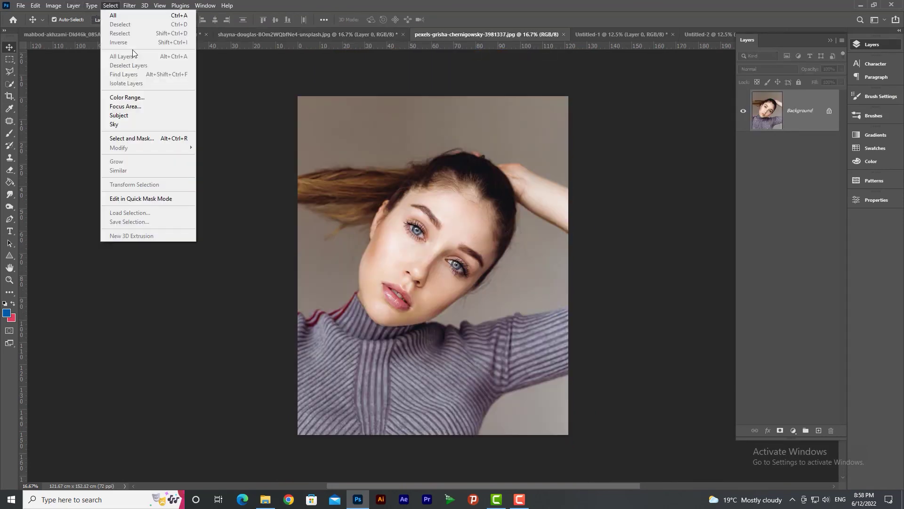
left_click(122, 98)
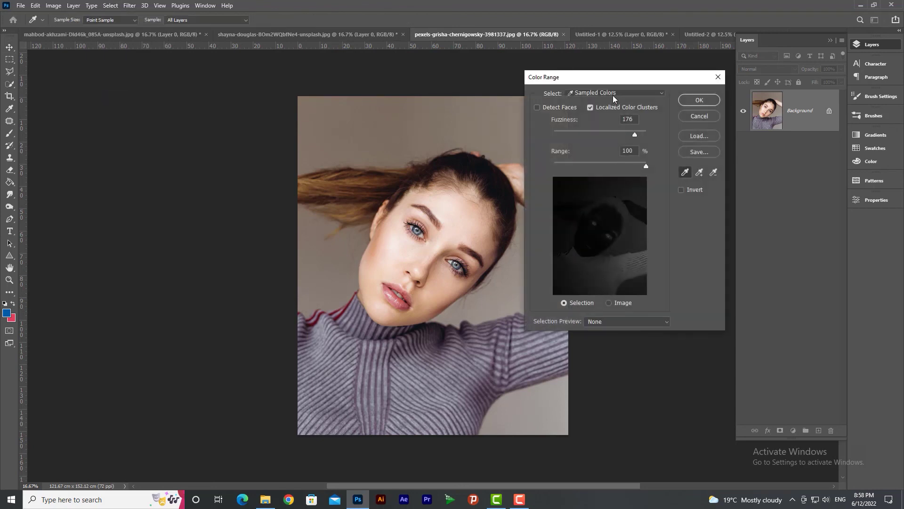
left_click(613, 96)
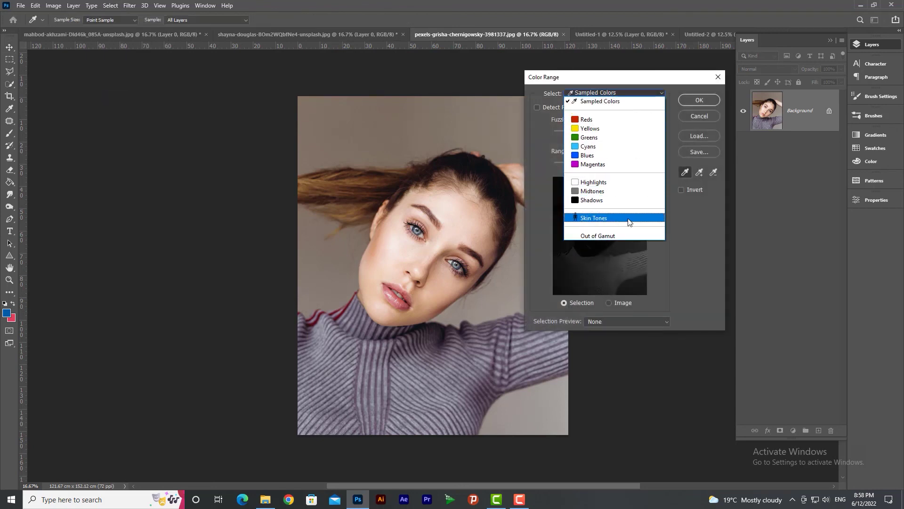
left_click(593, 218)
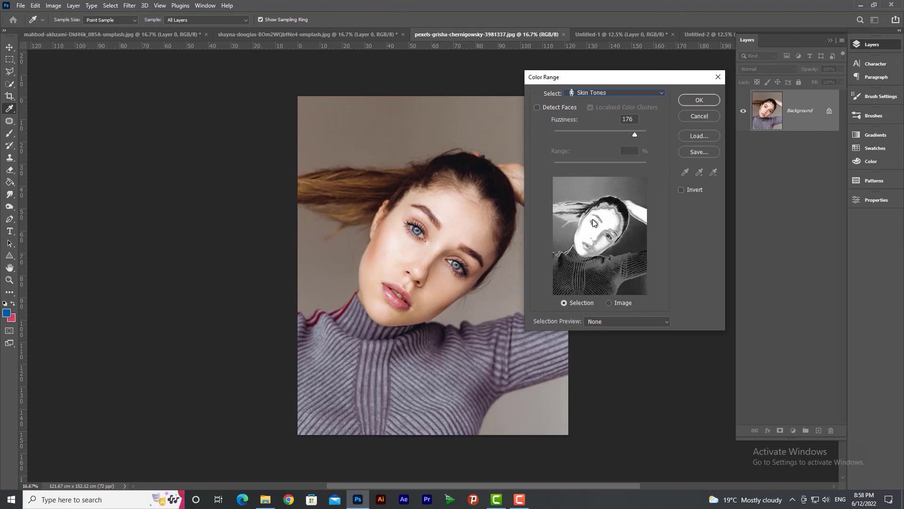
left_click_drag(588, 76, 640, 70)
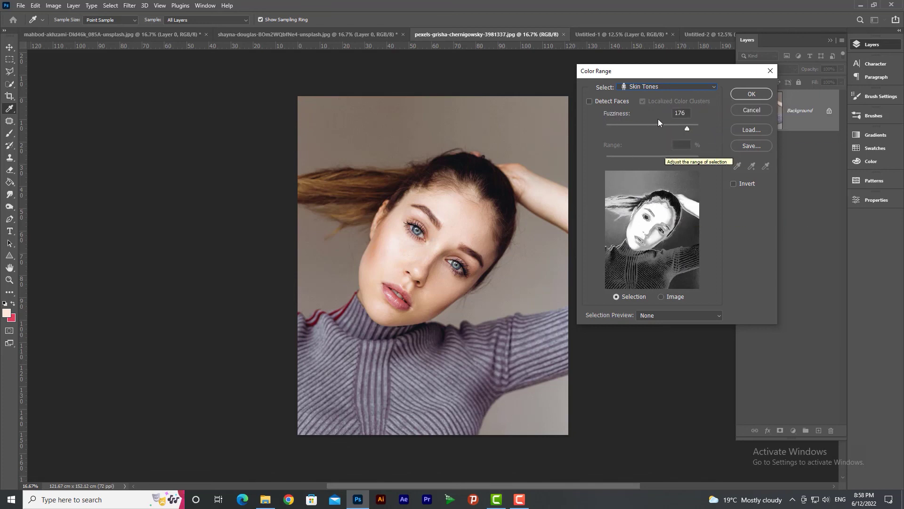
Compare Sampled Colors with Skin Tones, apply the Skin Tones selection at Fuzziness 176, and deselect it
left_click(652, 89)
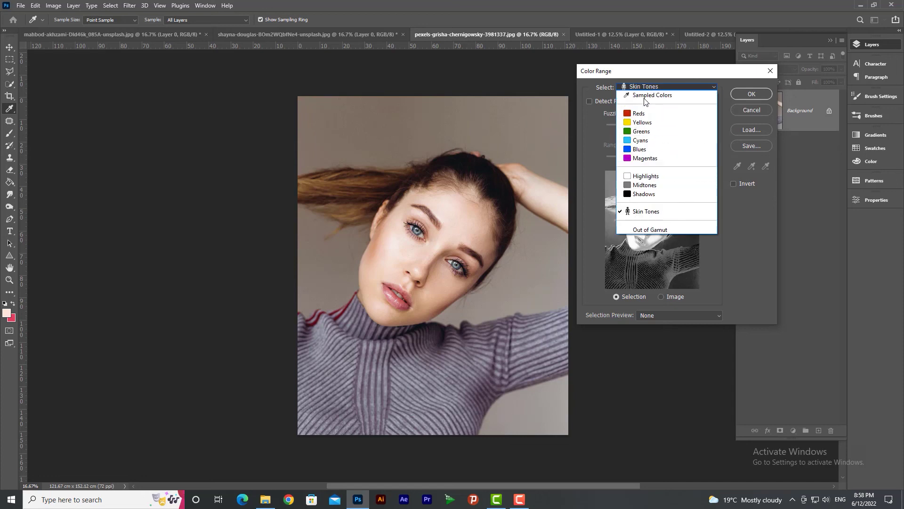
left_click(648, 96)
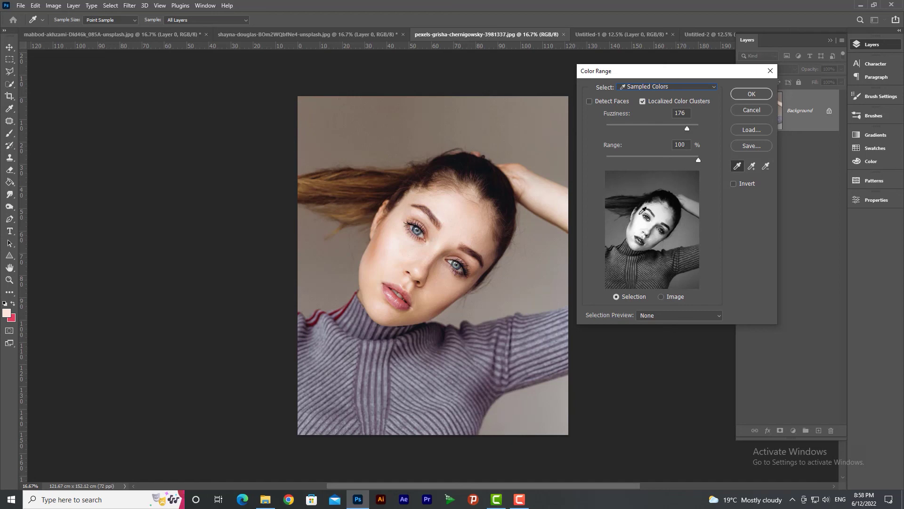
left_click(669, 89)
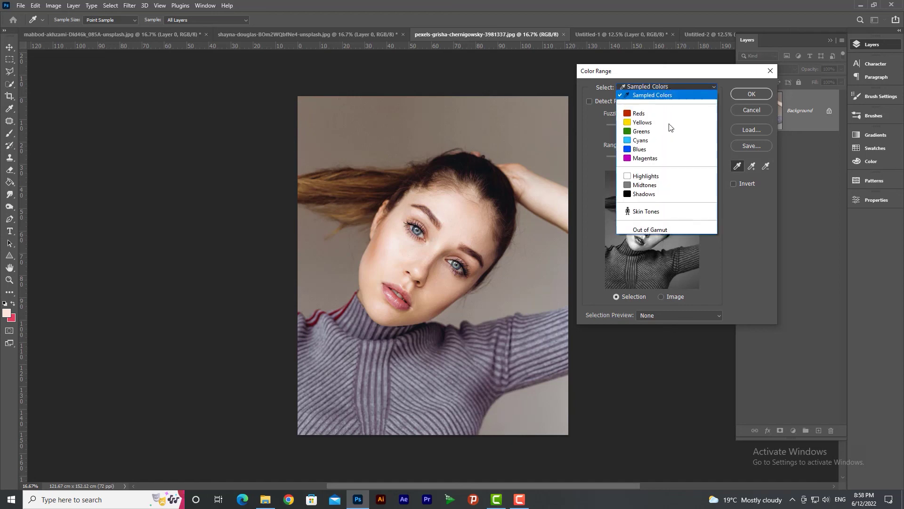
left_click(653, 212)
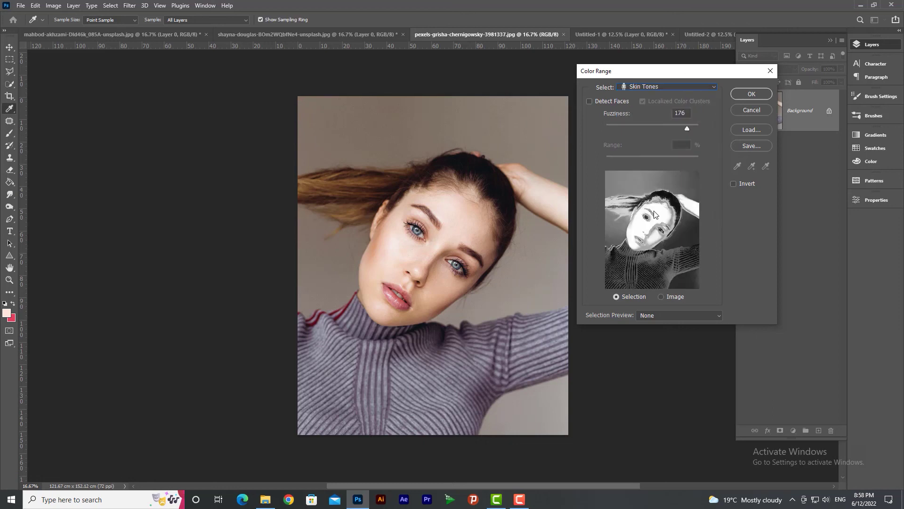
left_click(755, 94)
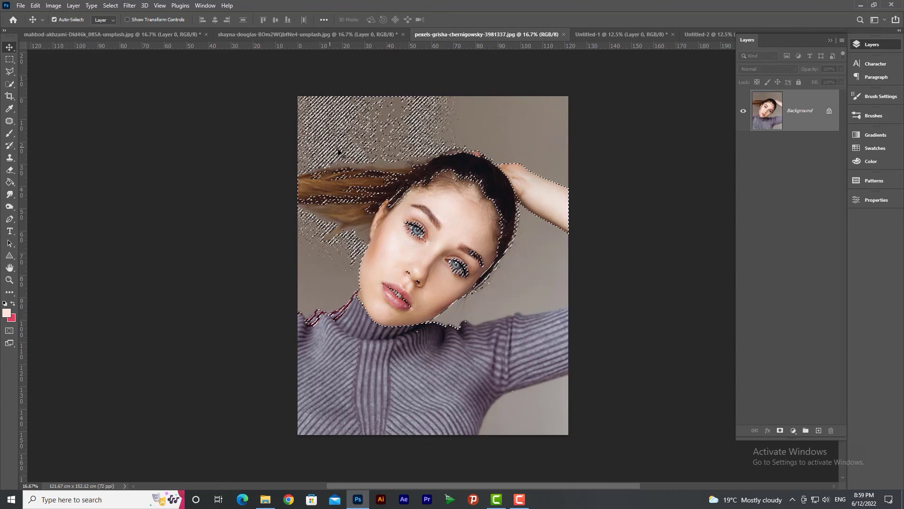
key("ctrl+d")
left_click(110, 5)
left_click(161, 108)
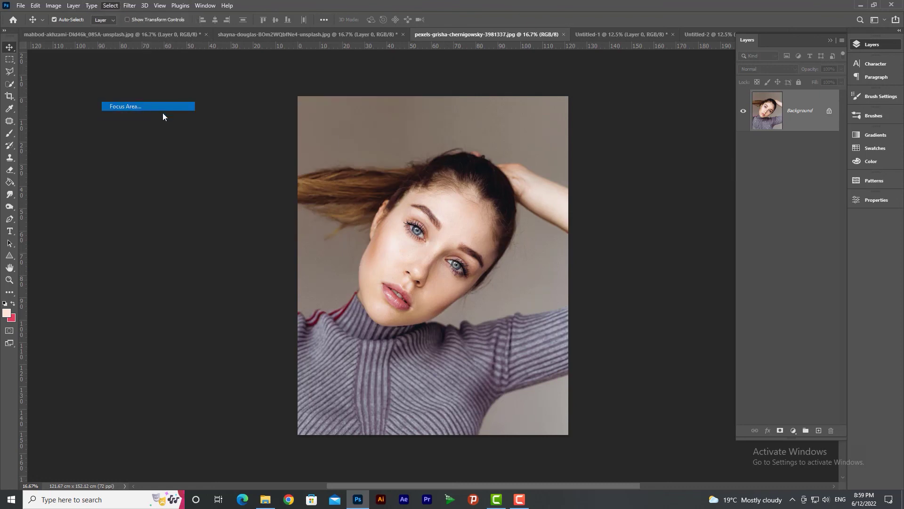
key("Escape")
Select the portrait's skin tones with Color Range at a Fuzziness of 37
left_click(109, 6)
left_click(150, 99)
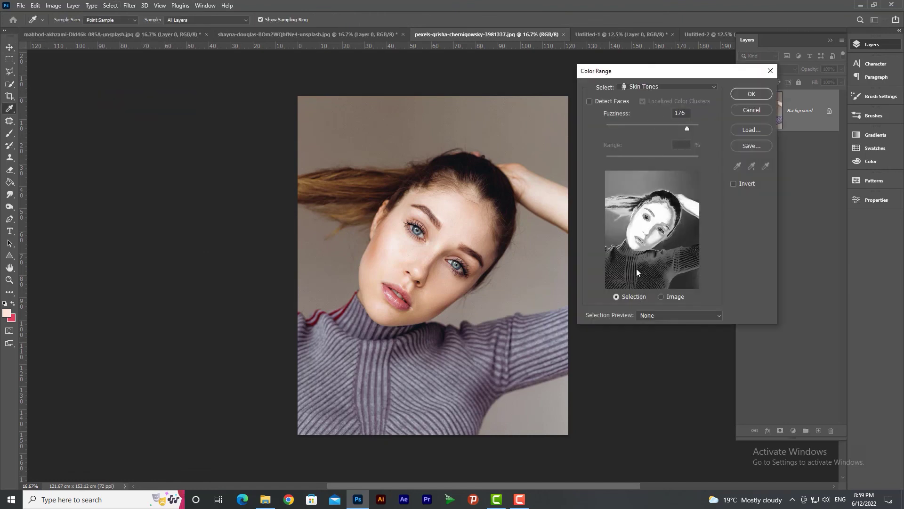
left_click_drag(665, 128, 632, 128)
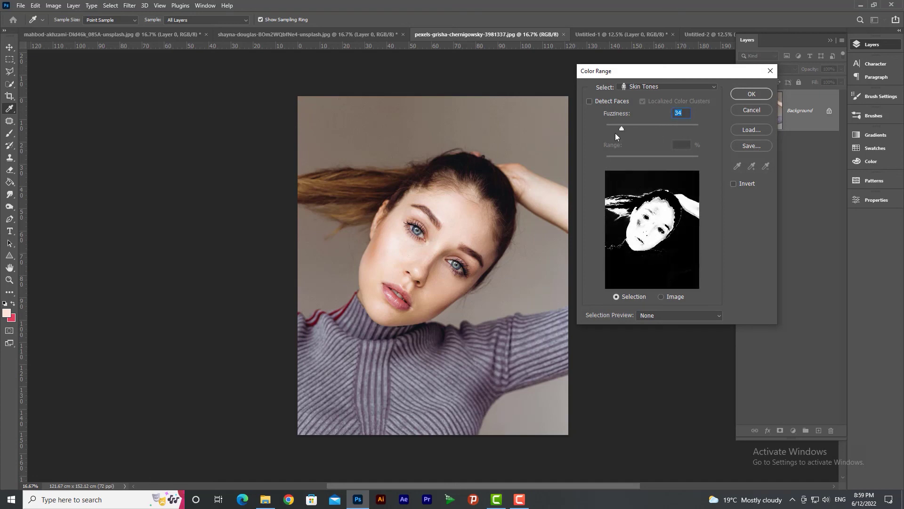
mouse_move(621, 128)
left_mouse_down()
mouse_move(598, 130)
mouse_move(623, 128)
left_mouse_up()
left_click(752, 95)
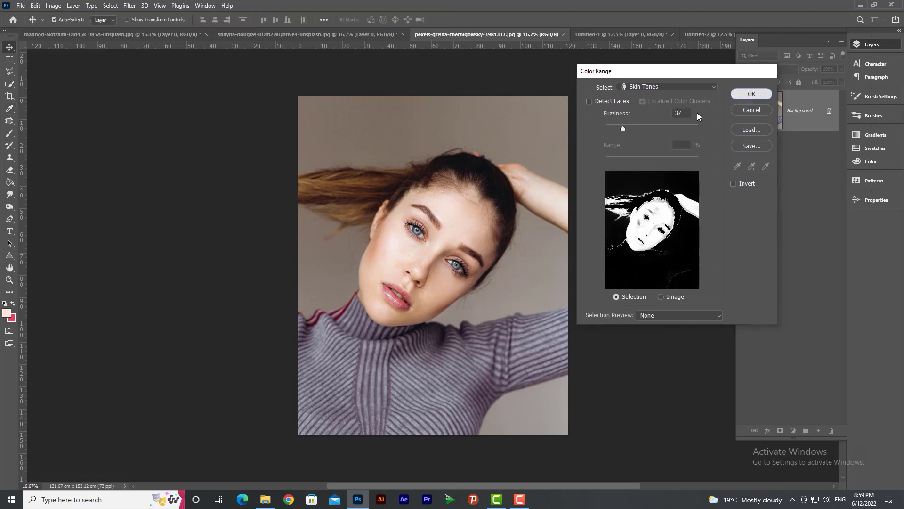